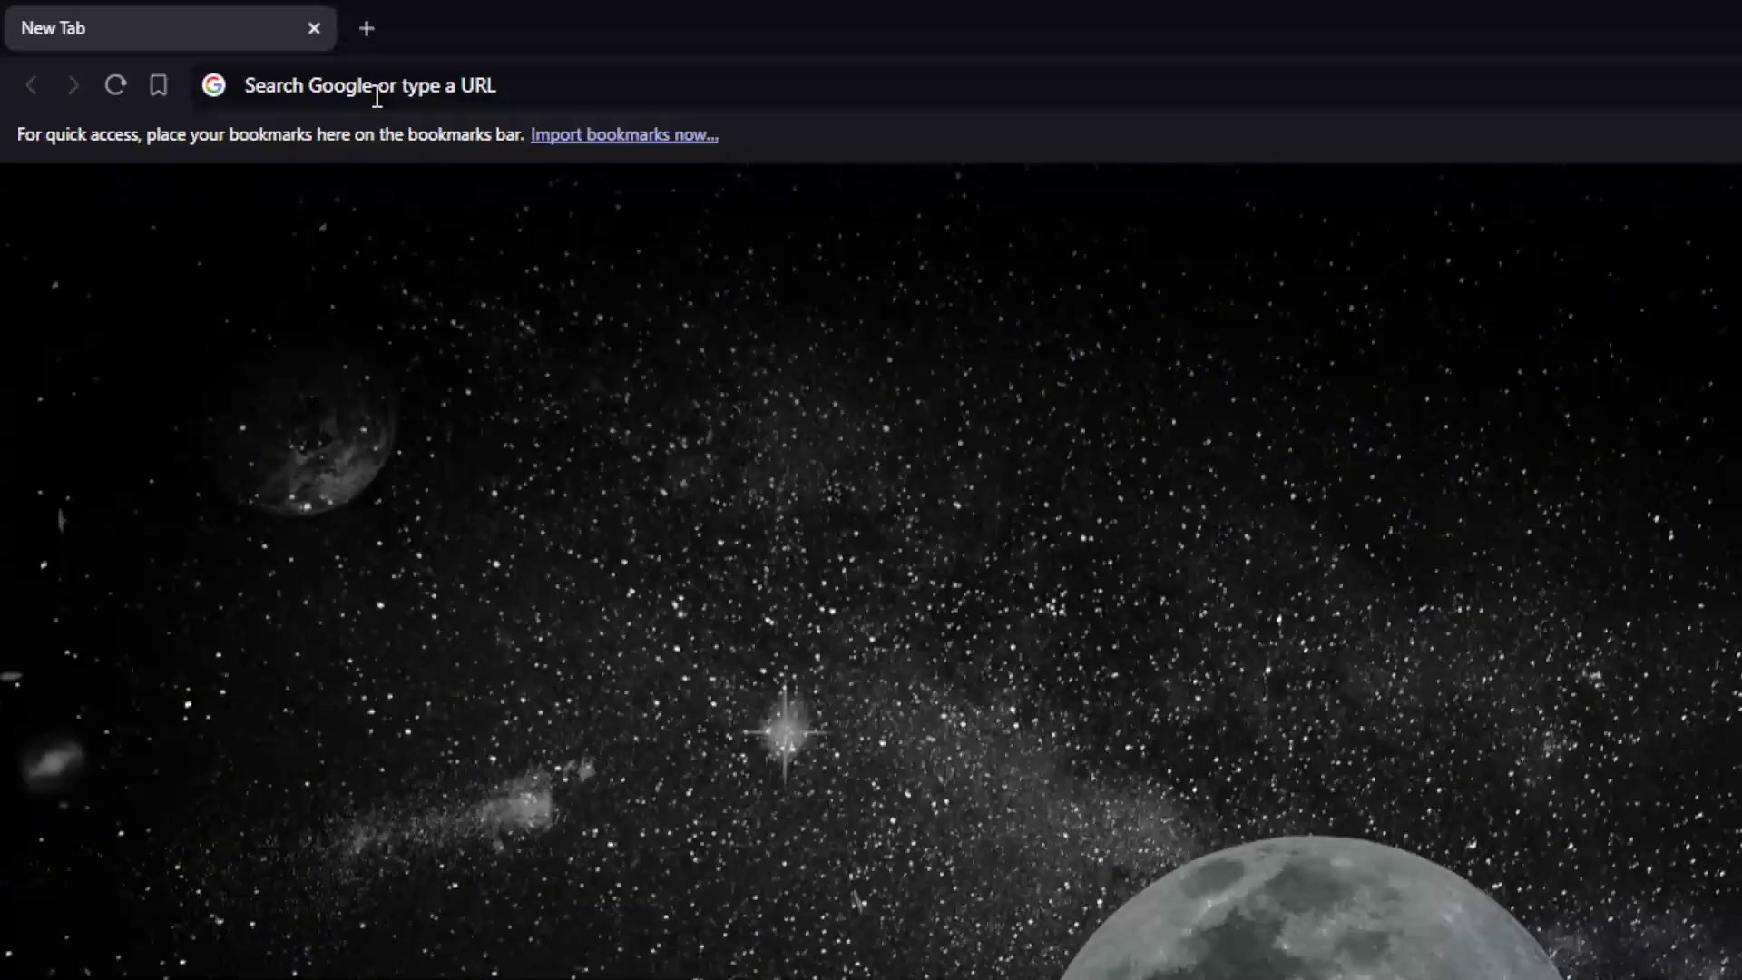
- Search the web for "google merchant center" and open the Google for Retail result about promoting a business with Merchant Center
{"action": "left_click", "coordinate": [241, 62]}
{"action": "type", "text": "google mervh"}
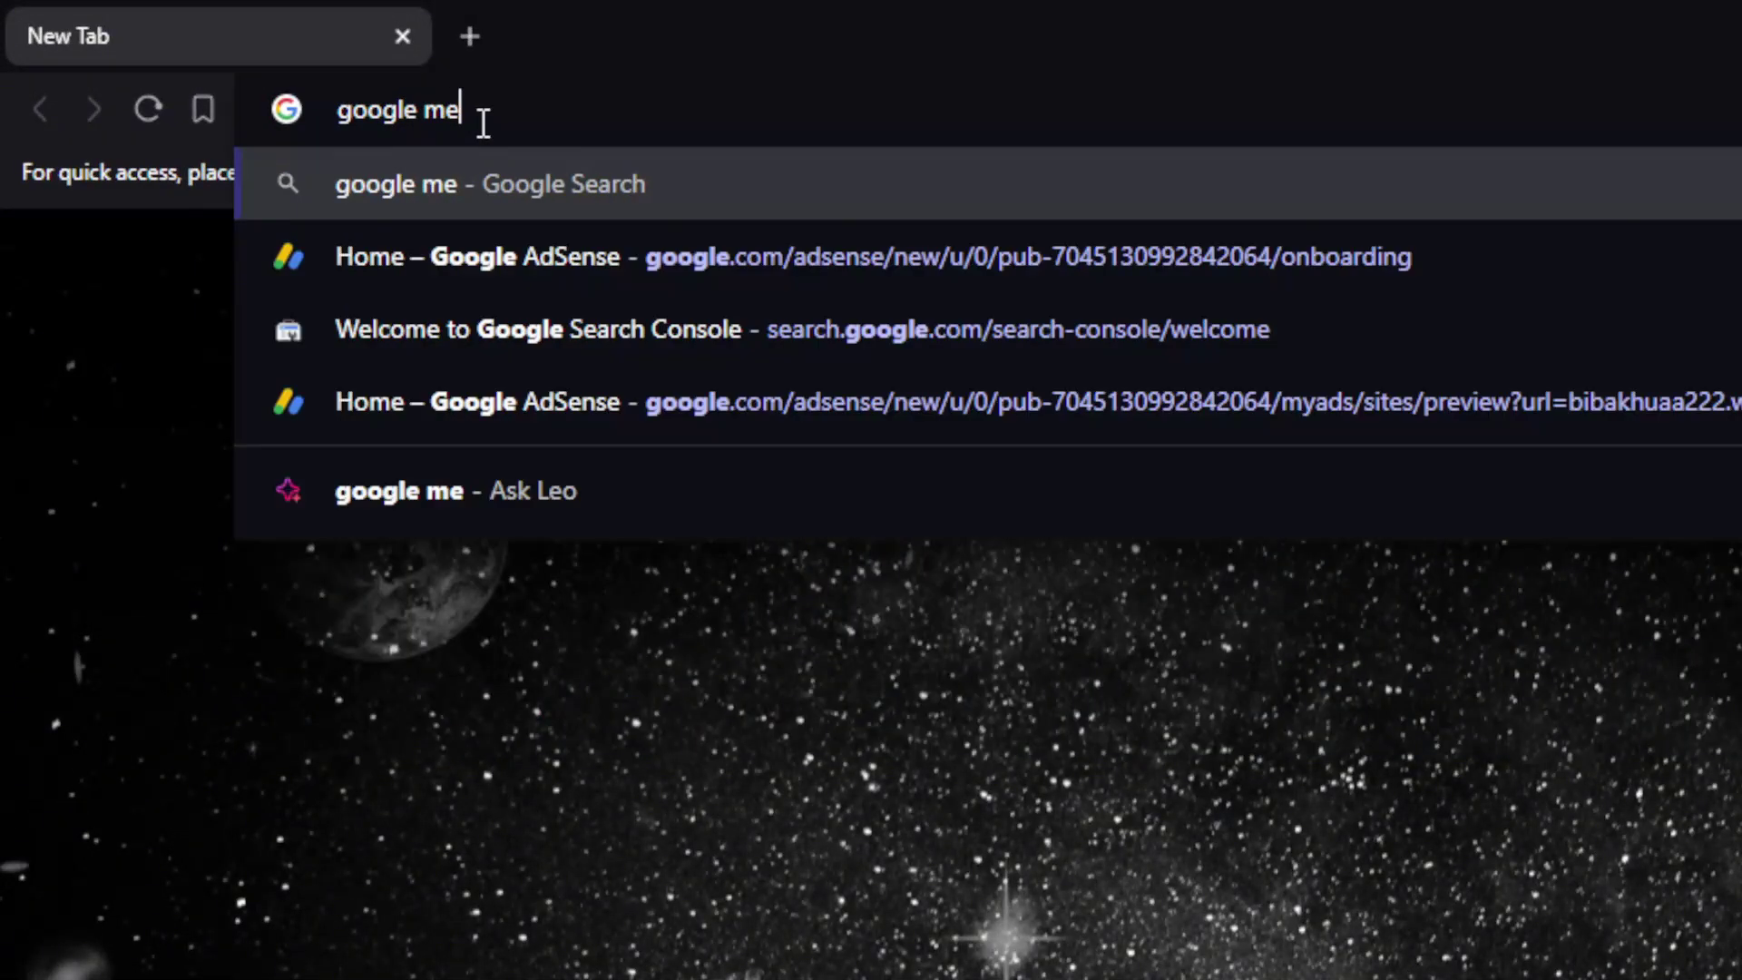
{"action": "key", "text": "BackSpace"}
{"action": "key", "text": "BackSpace"}
{"action": "type", "text": "c"}
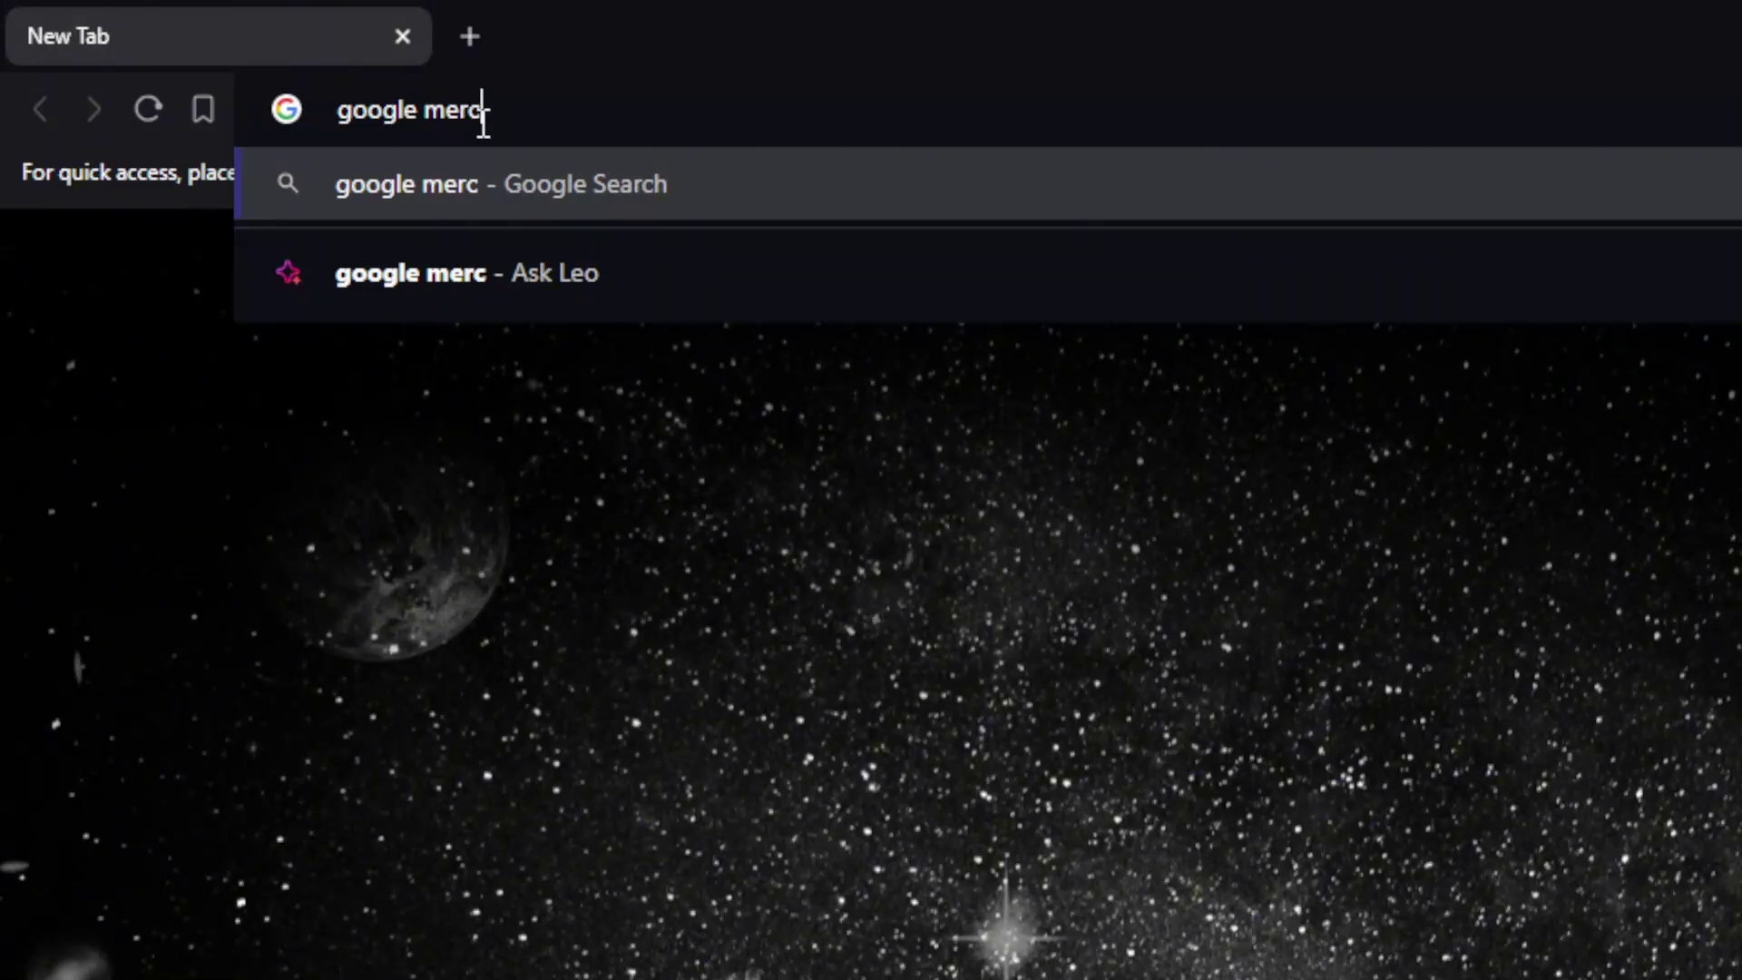
{"action": "type", "text": "hant chenter"}
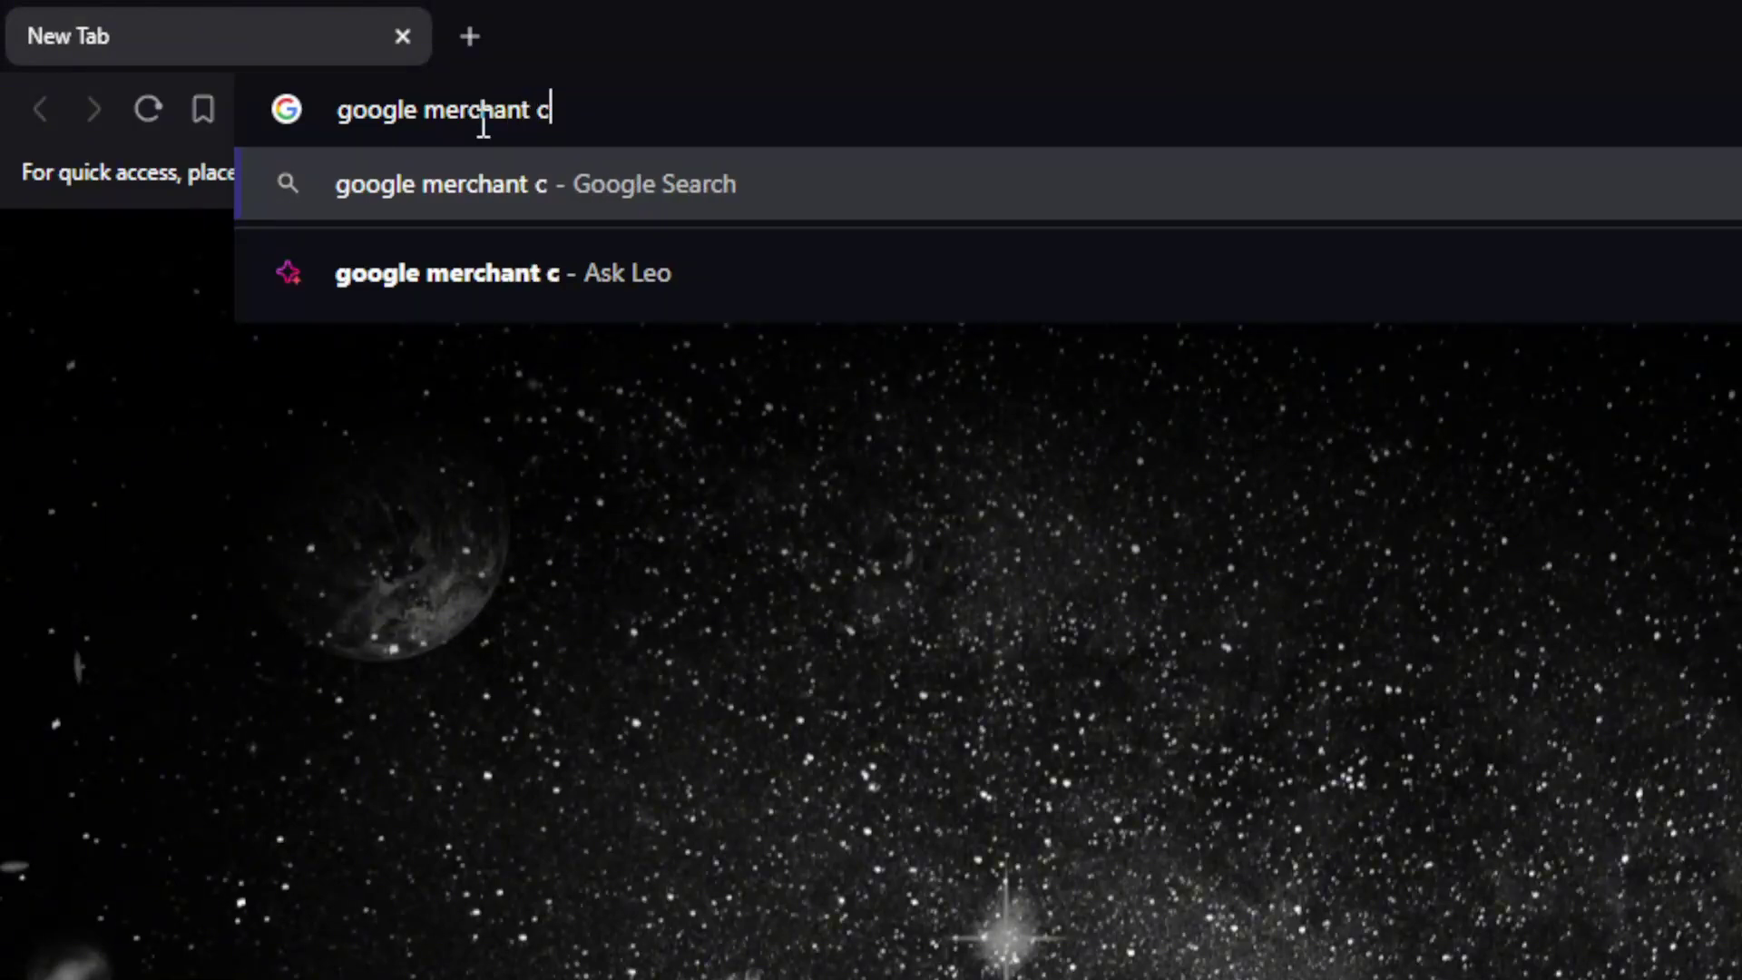
{"action": "key", "text": "BackSpace"}
{"action": "key", "text": "BackSpace"}
{"action": "key", "text": "BackSpace"}
{"action": "key", "text": "BackSpace"}
{"action": "key", "text": "BackSpace"}
{"action": "key", "text": "BackSpace"}
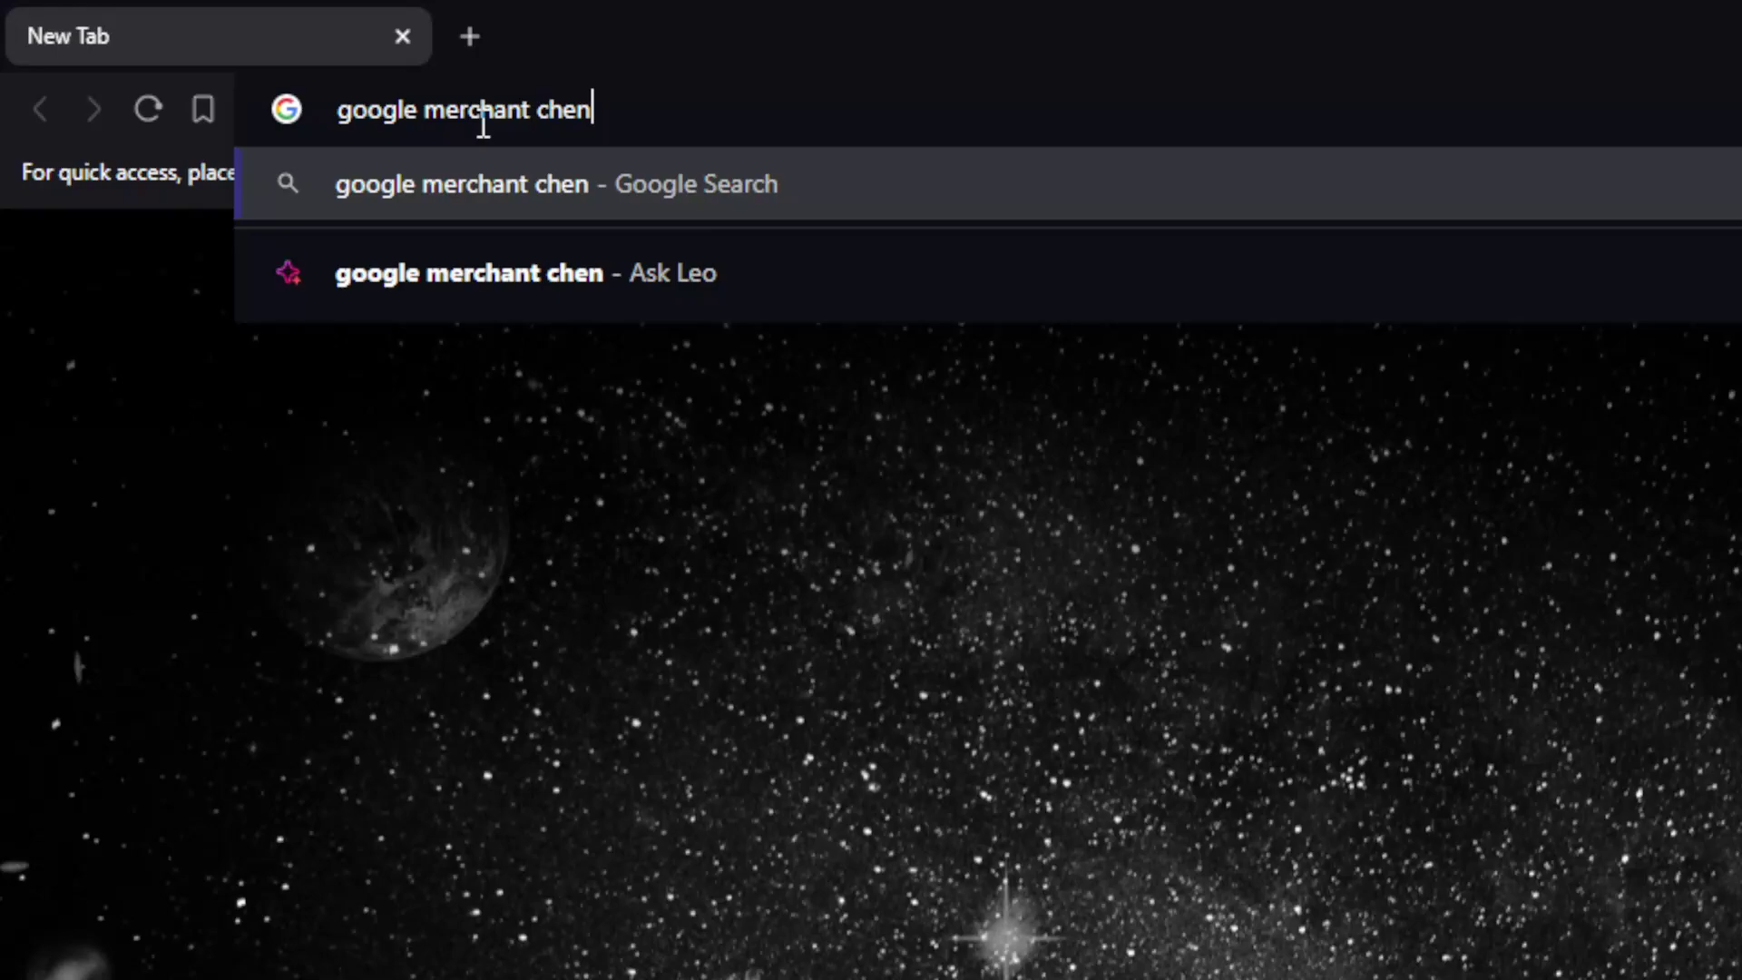
{"action": "type", "text": "e"}
{"action": "type", "text": "ter"}
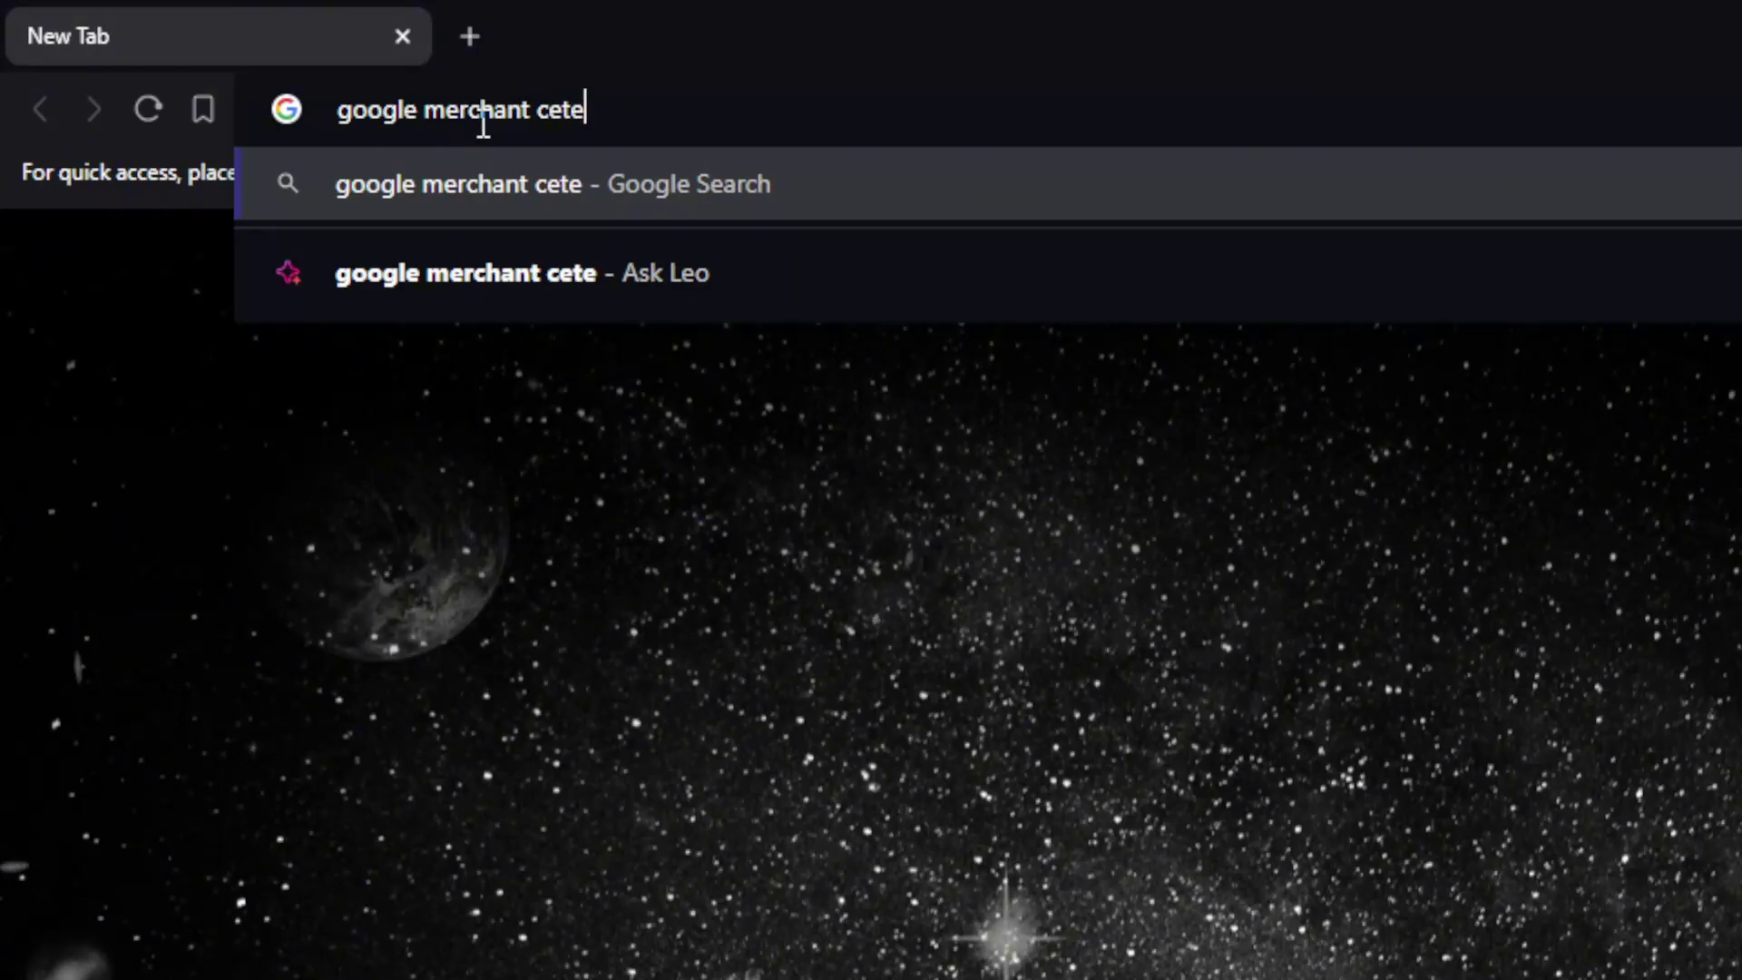
{"action": "key", "text": "BackSpace"}
{"action": "key", "text": "BackSpace"}
{"action": "key", "text": "BackSpace"}
{"action": "type", "text": "nter"}
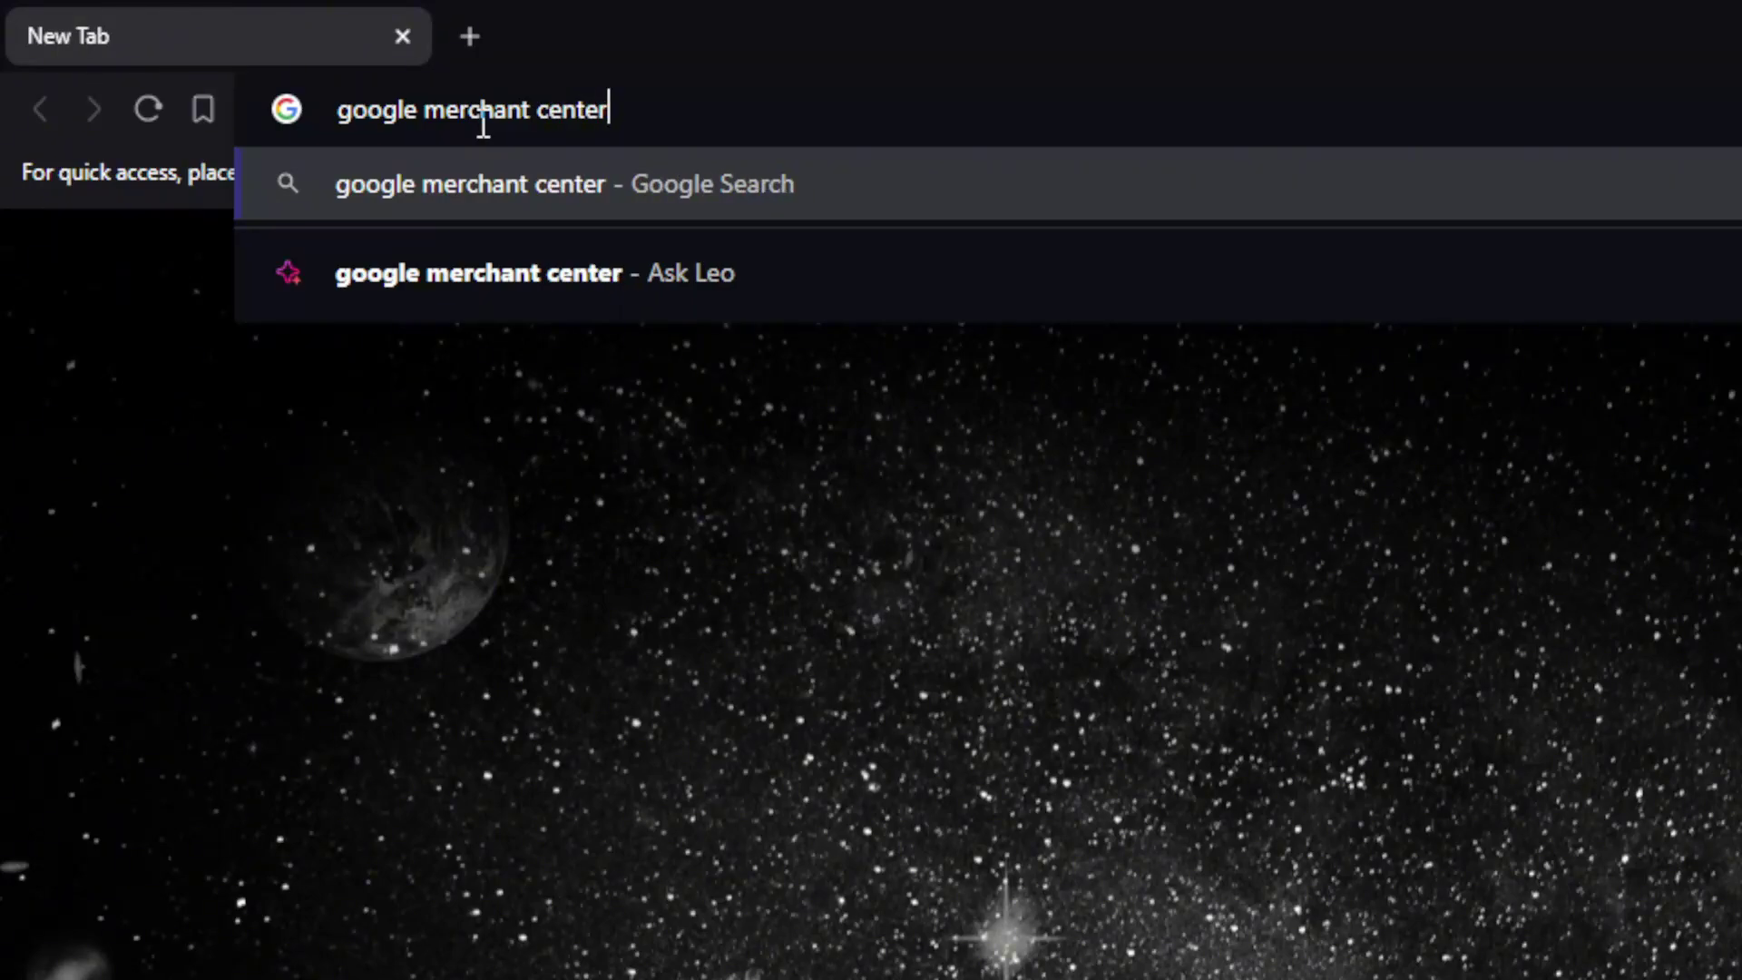
{"action": "key", "text": "Return"}
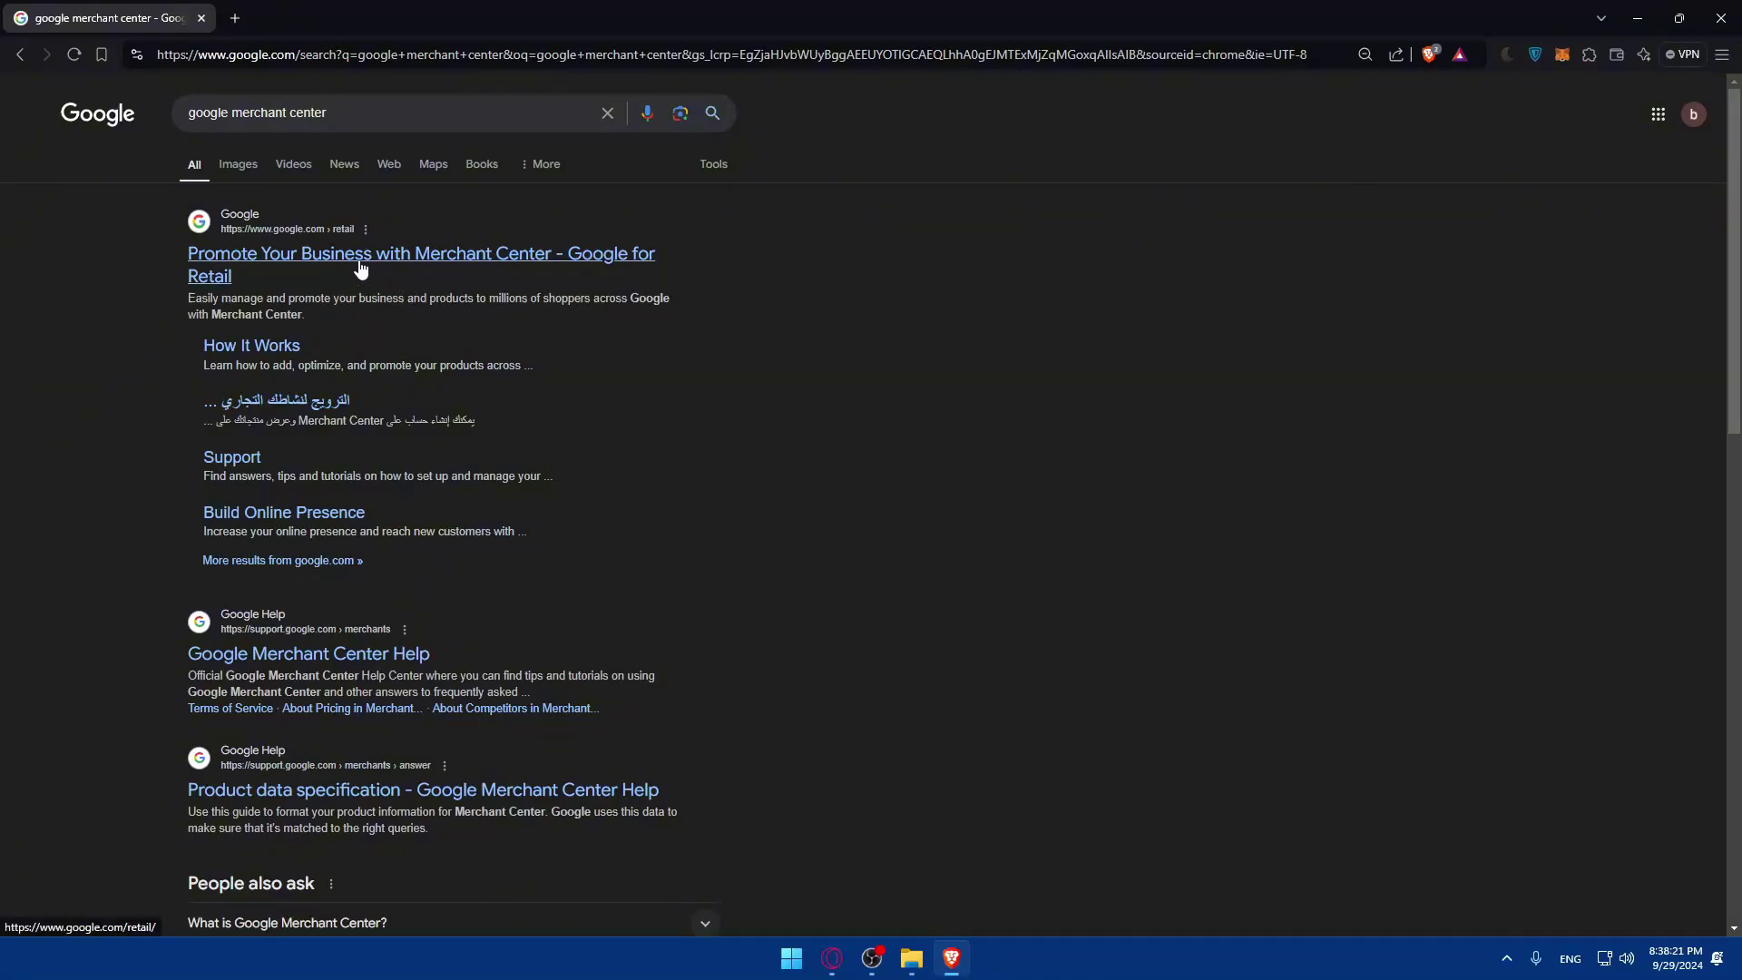
{"action": "left_click", "coordinate": [408, 258]}
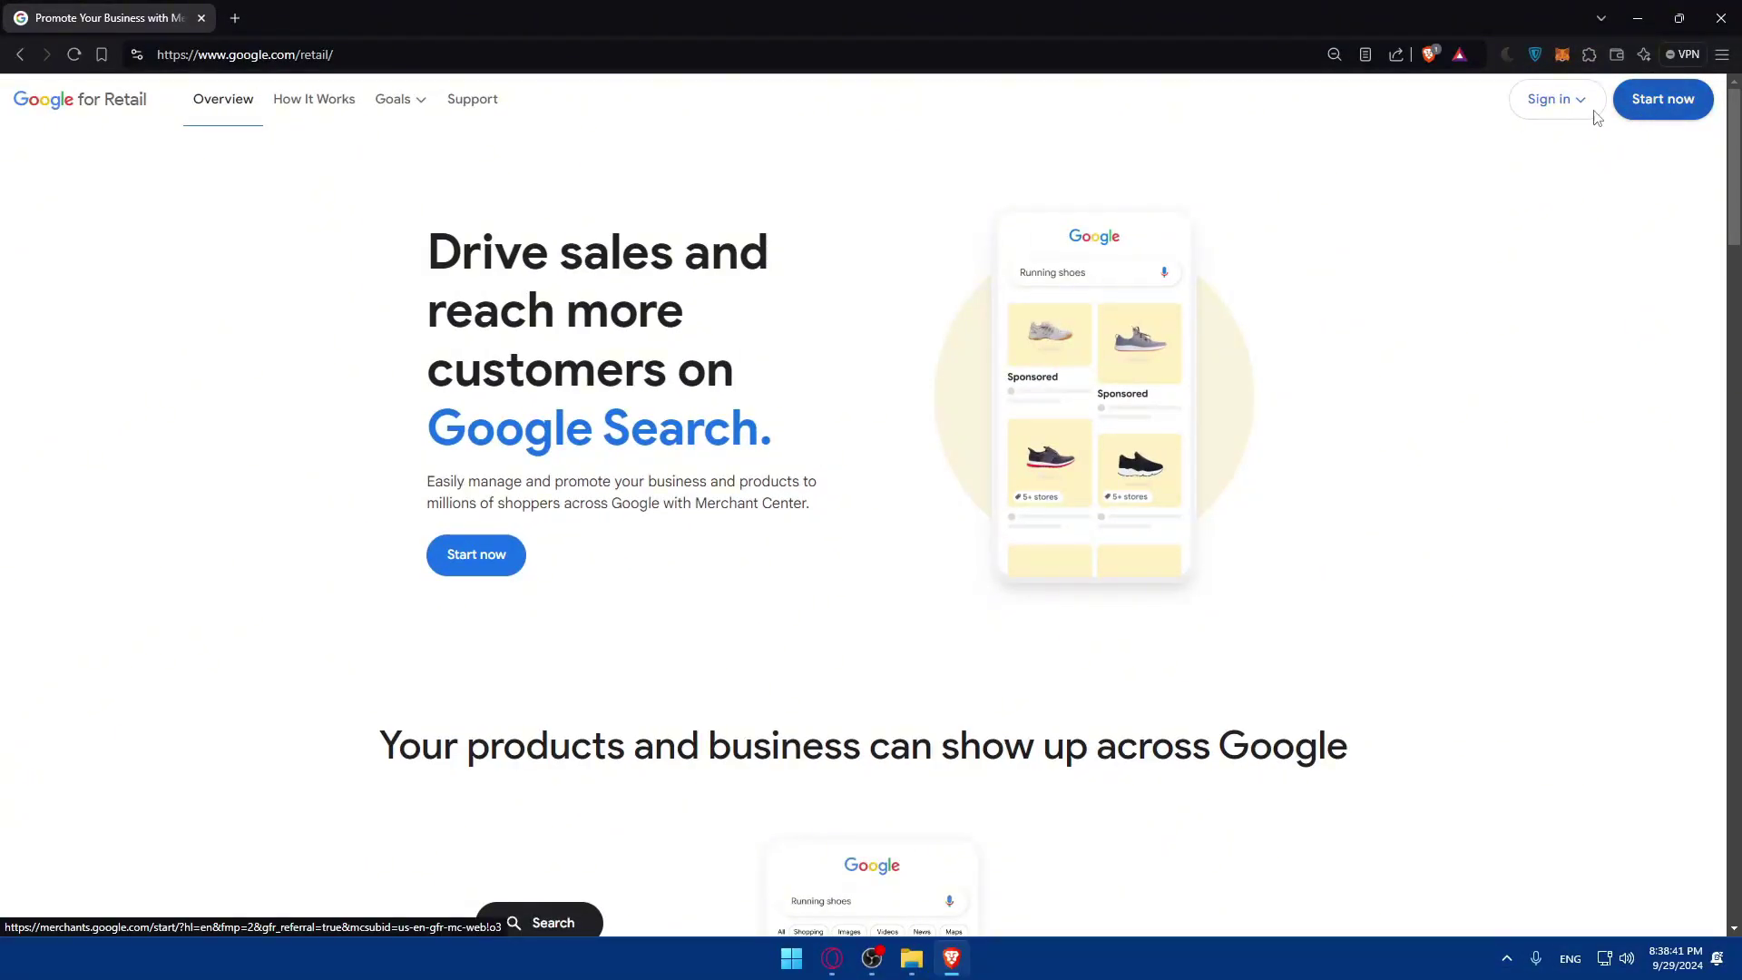
- Sign in to Merchant Center from the Google for Retail page and read the account access notice
{"action": "left_click", "coordinate": [1552, 101]}
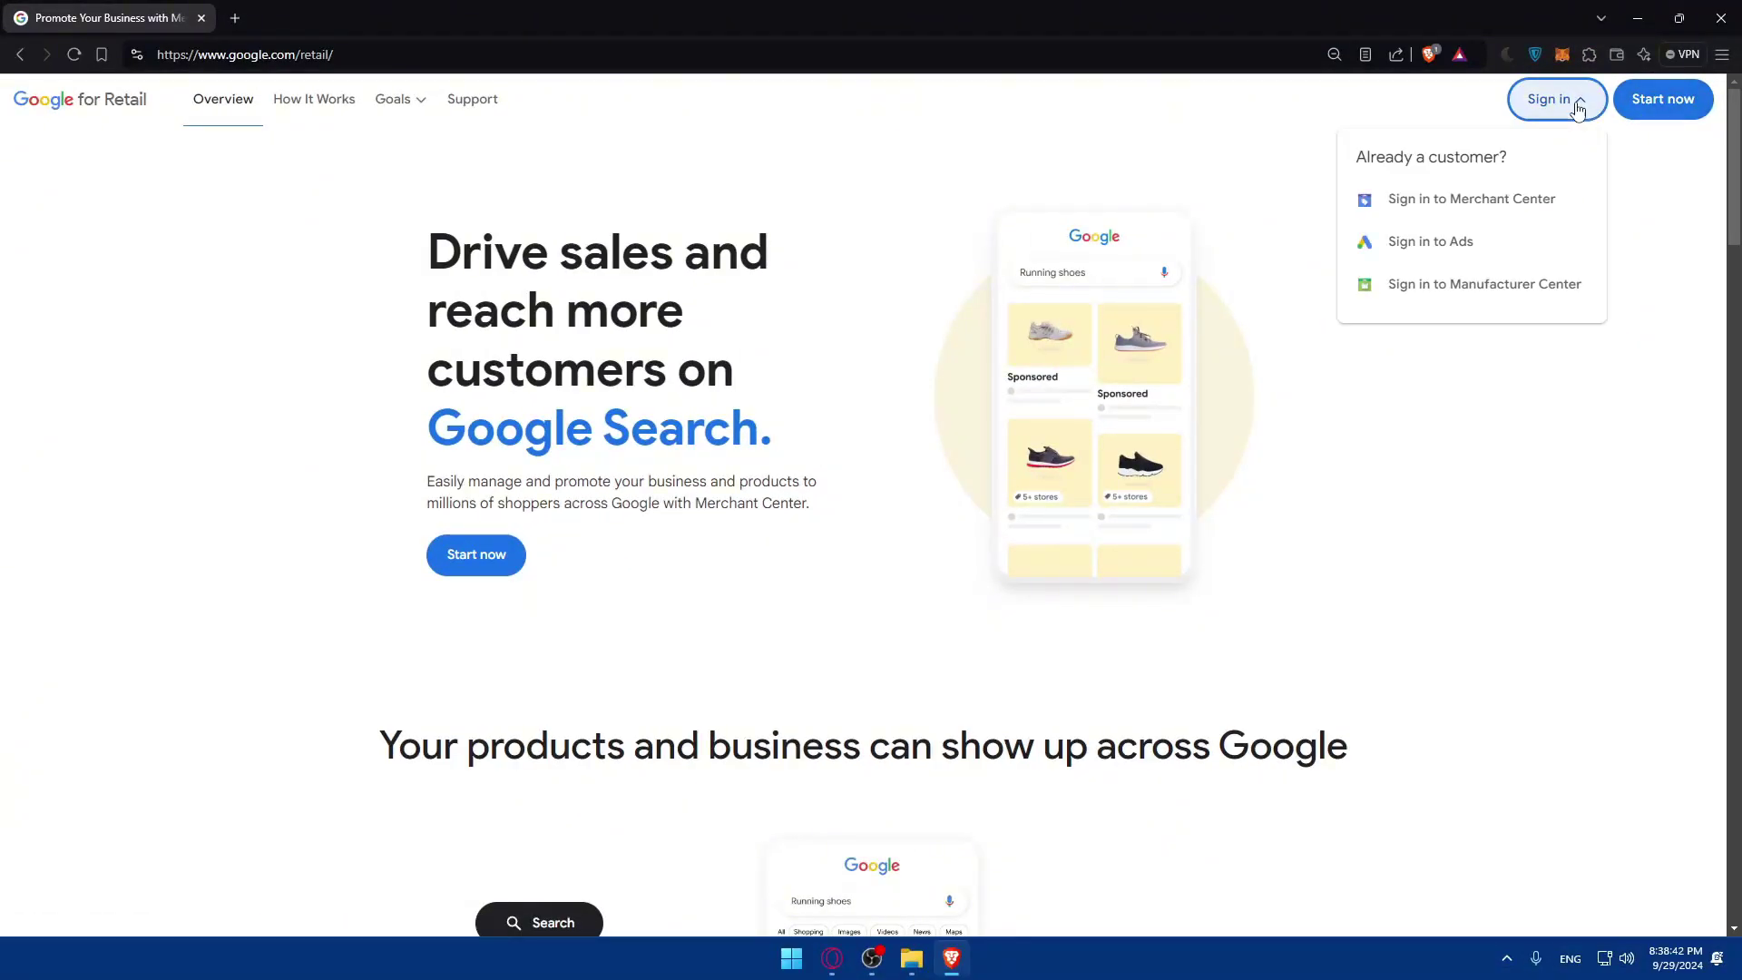
{"action": "left_click", "coordinate": [1467, 209]}
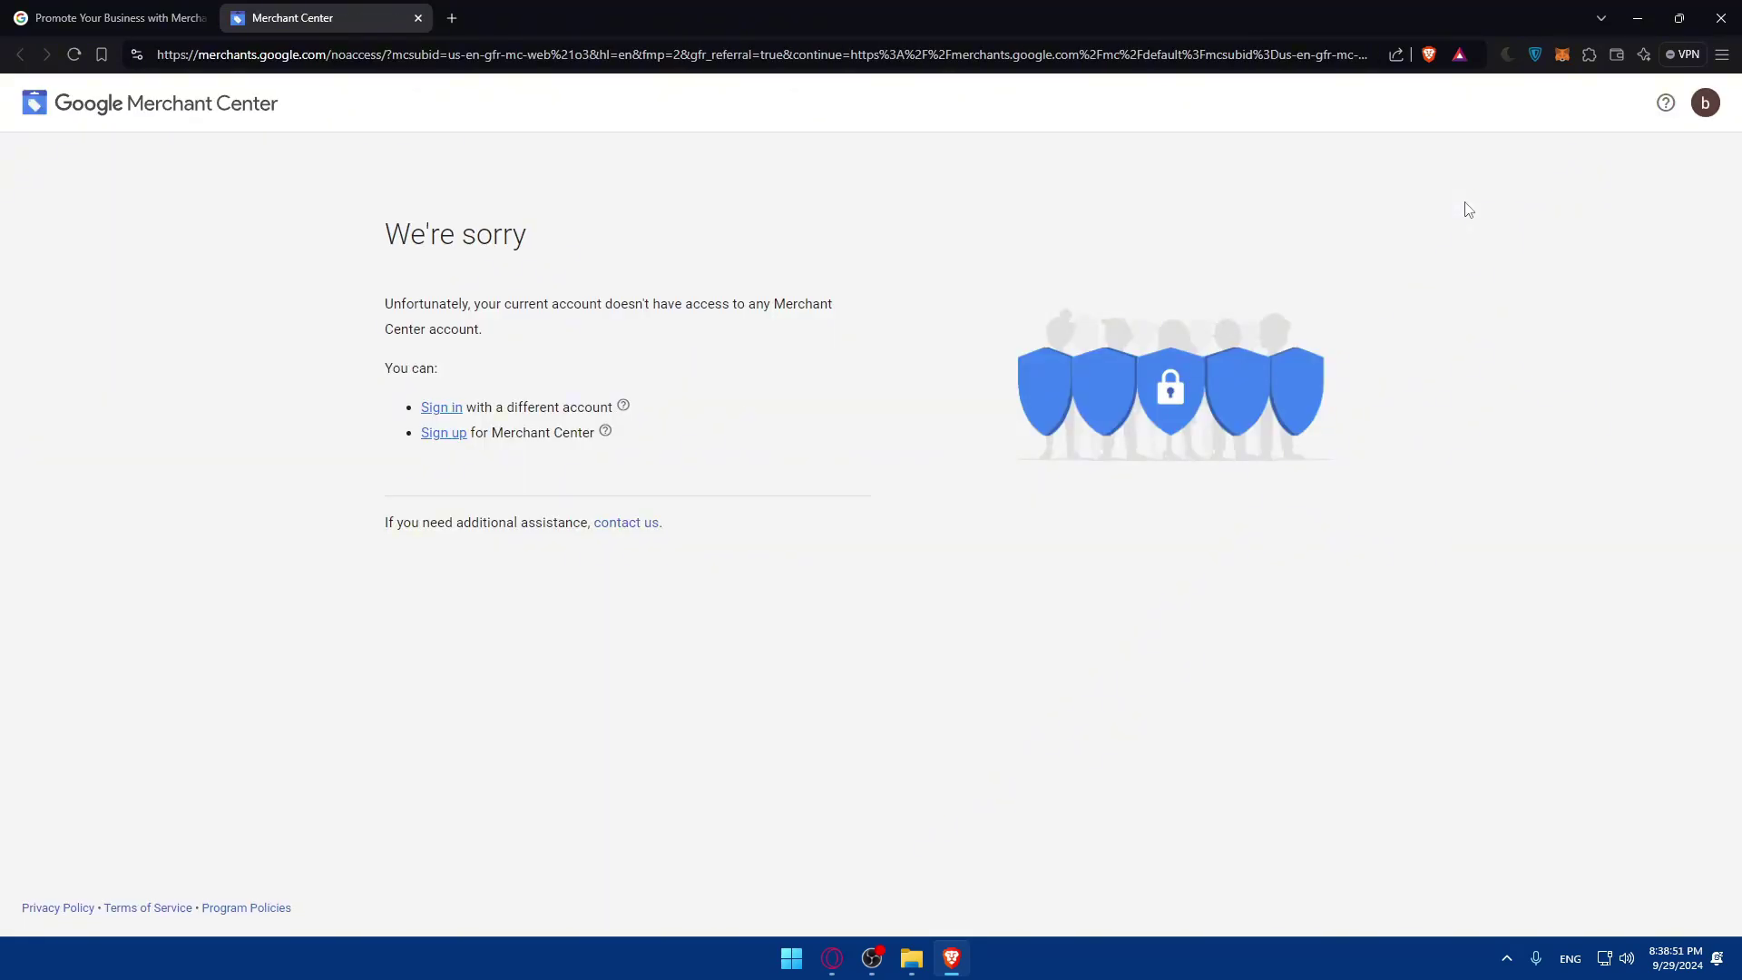
{"action": "left_click_drag", "start_coordinate": [606, 307], "coordinate": [731, 307]}
{"action": "left_click", "coordinate": [750, 309]}
{"action": "left_click_drag", "start_coordinate": [385, 329], "coordinate": [568, 331]}
{"action": "left_click", "coordinate": [555, 336]}
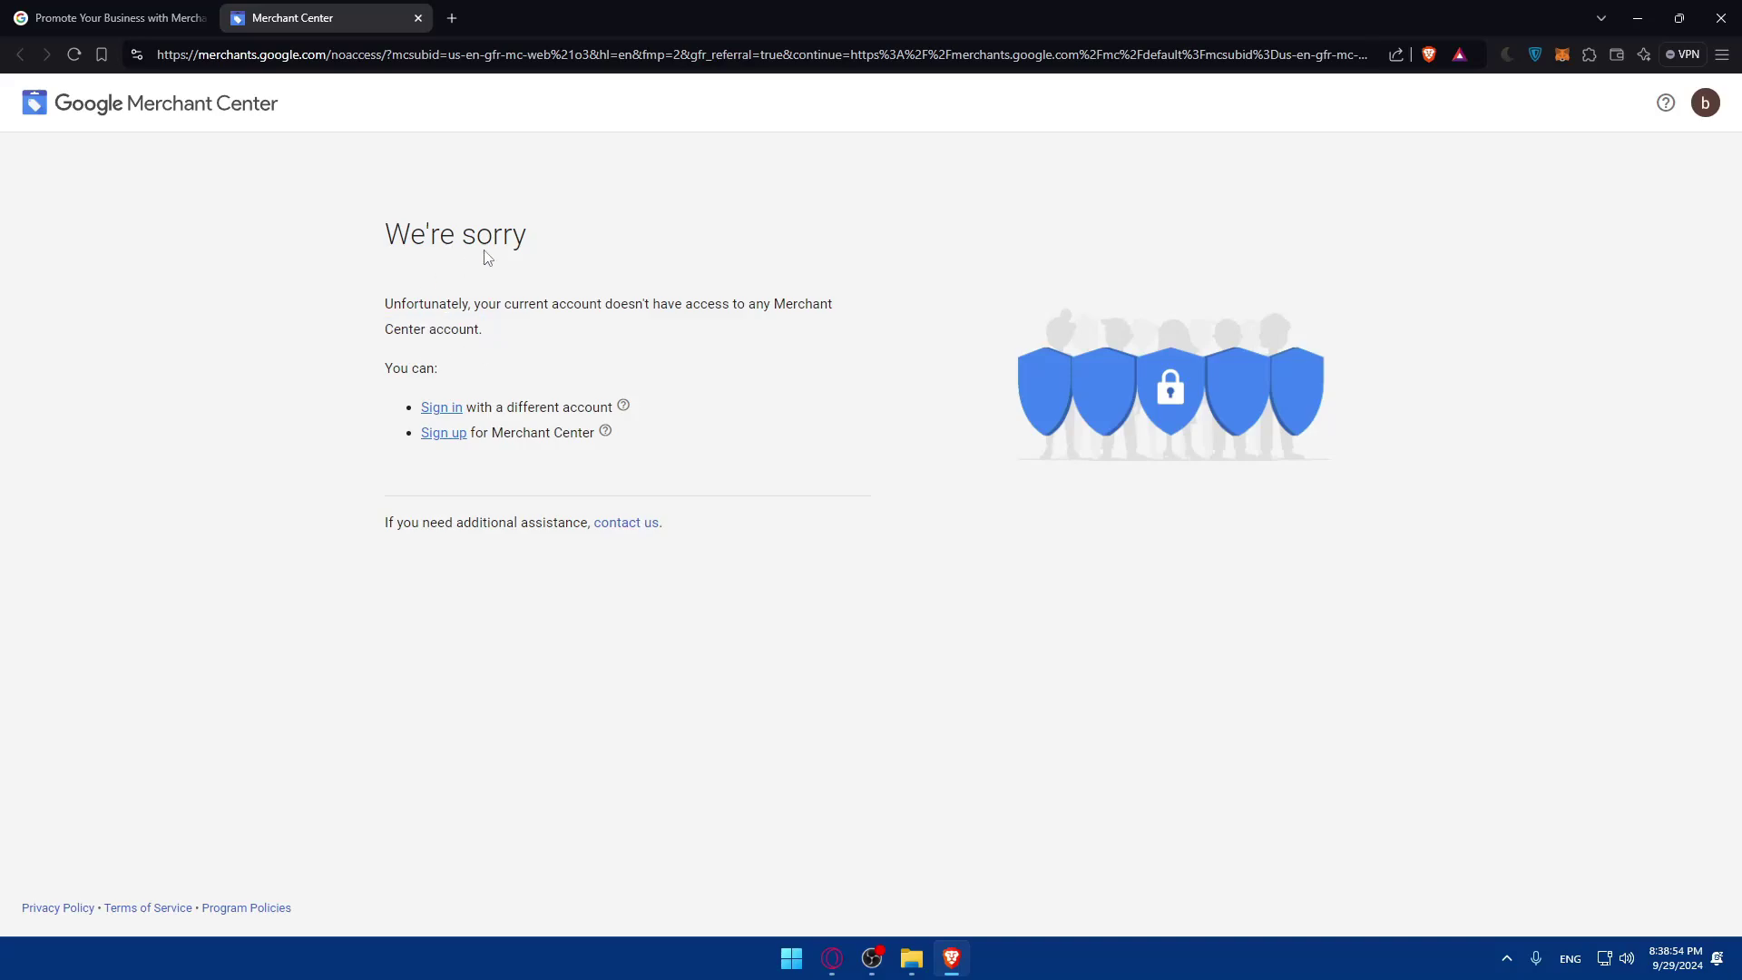
- Sign up for Merchant Center, answering Yes to selling products online and No to having a physical store
{"action": "left_click", "coordinate": [442, 436]}
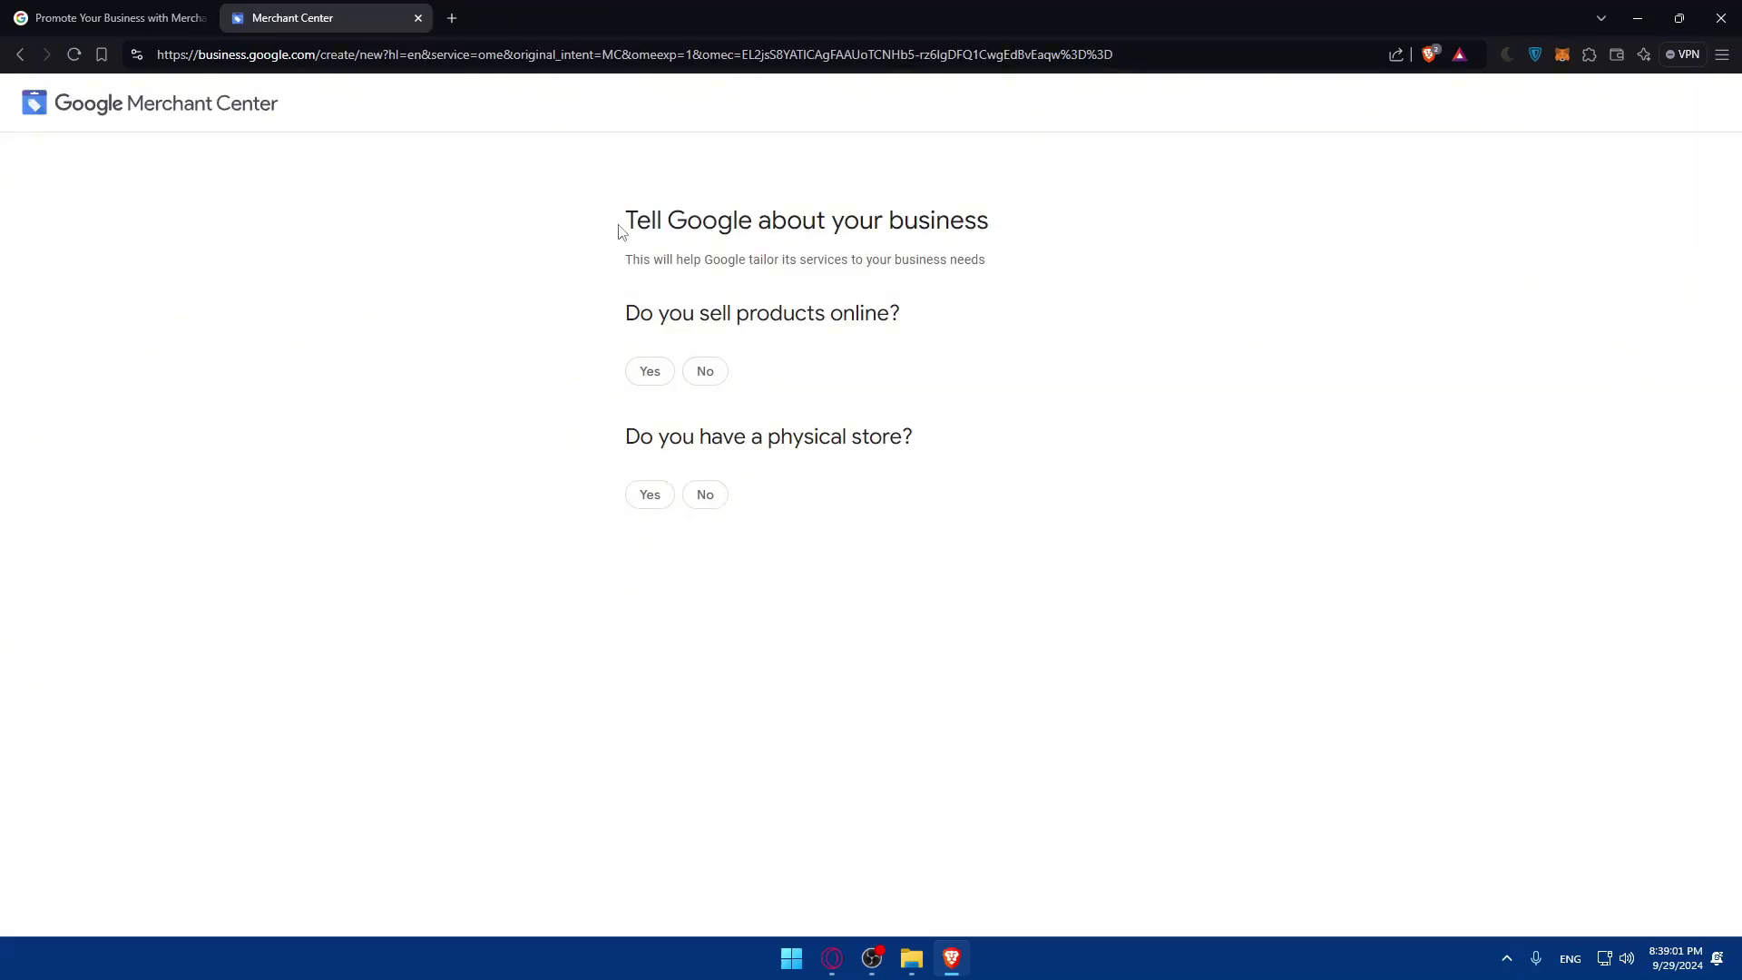
{"action": "left_click_drag", "start_coordinate": [620, 231], "coordinate": [956, 222]}
{"action": "left_click", "coordinate": [963, 221]}
{"action": "left_click_drag", "start_coordinate": [601, 265], "coordinate": [790, 265]}
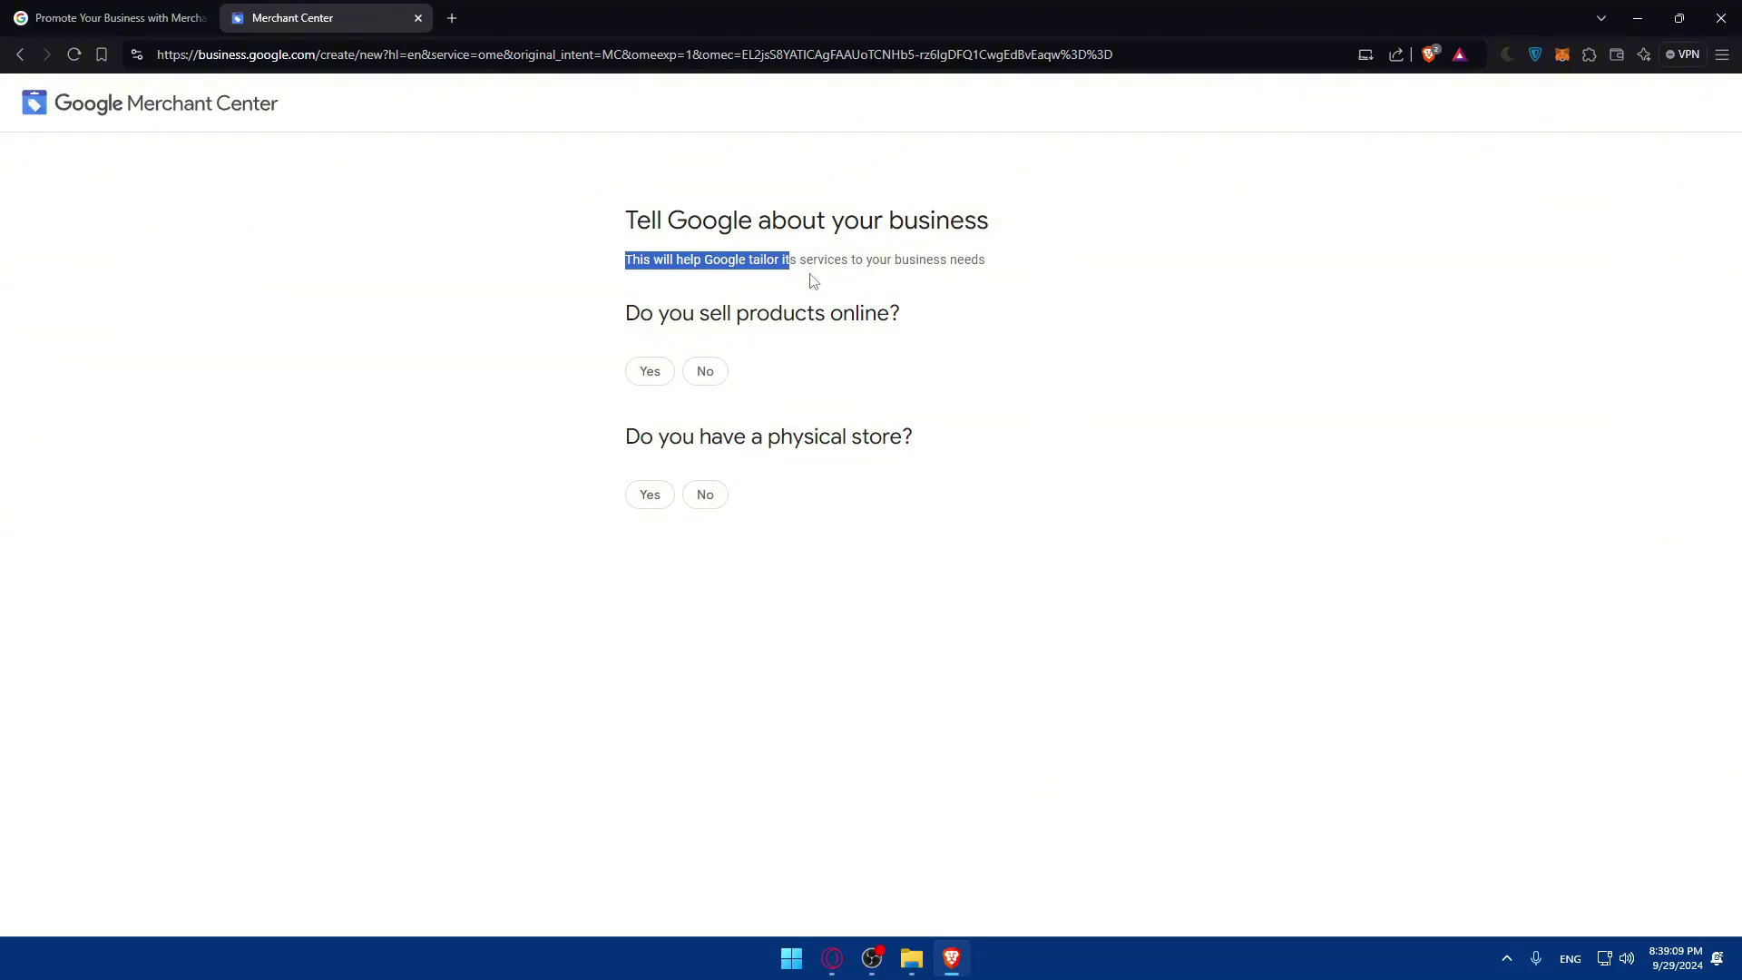
{"action": "left_click_drag", "start_coordinate": [622, 325], "coordinate": [922, 327]}
{"action": "left_click", "coordinate": [650, 371]}
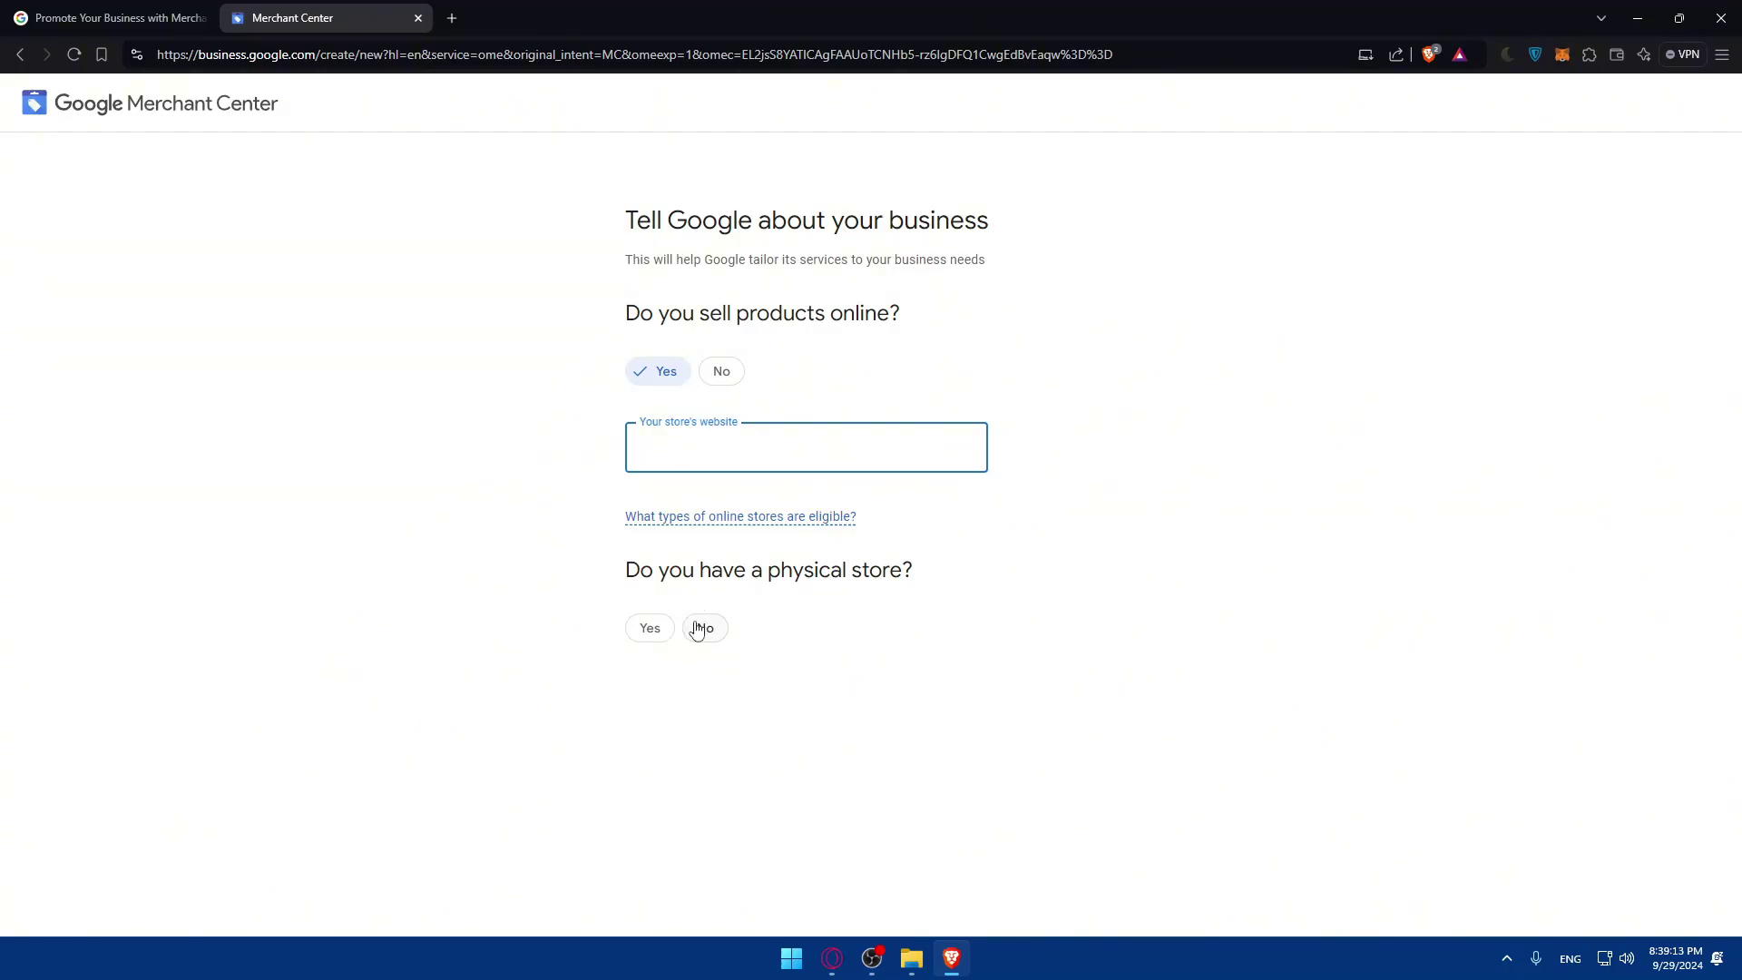
{"action": "left_click", "coordinate": [705, 628]}
- Try continuing without a store website and answering No to selling products online, and set the answer back to Yes
{"action": "left_click", "coordinate": [694, 451]}
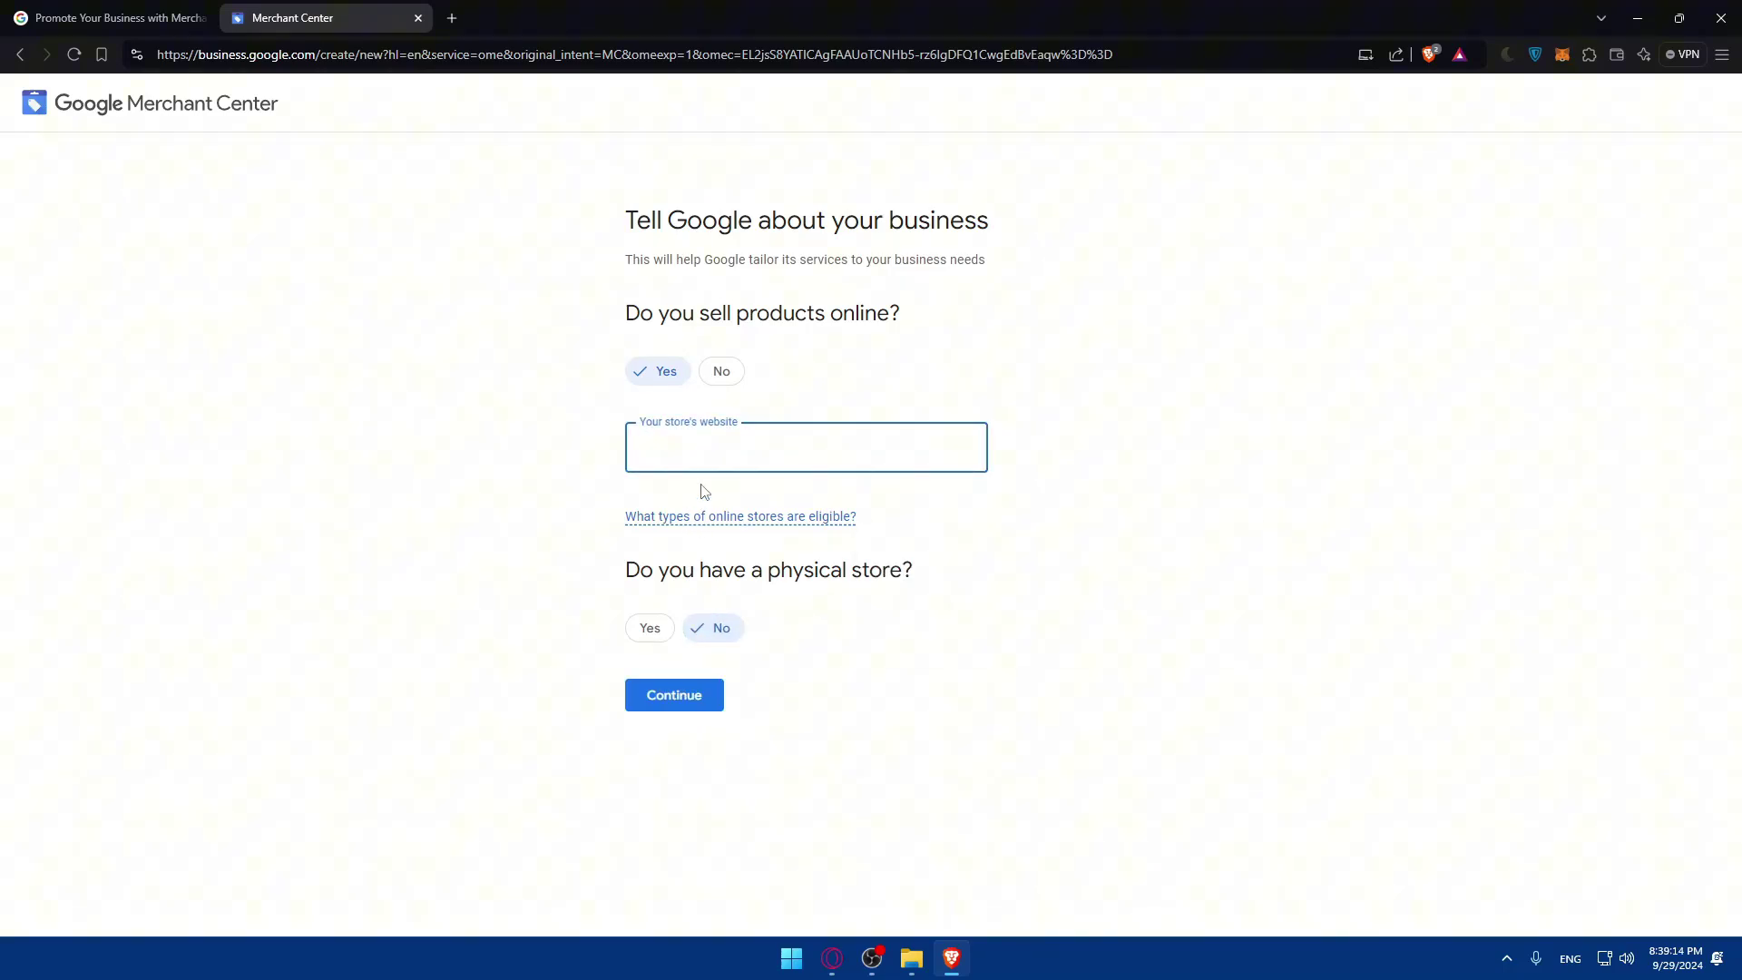
{"action": "left_click", "coordinate": [659, 694]}
{"action": "left_click", "coordinate": [717, 372]}
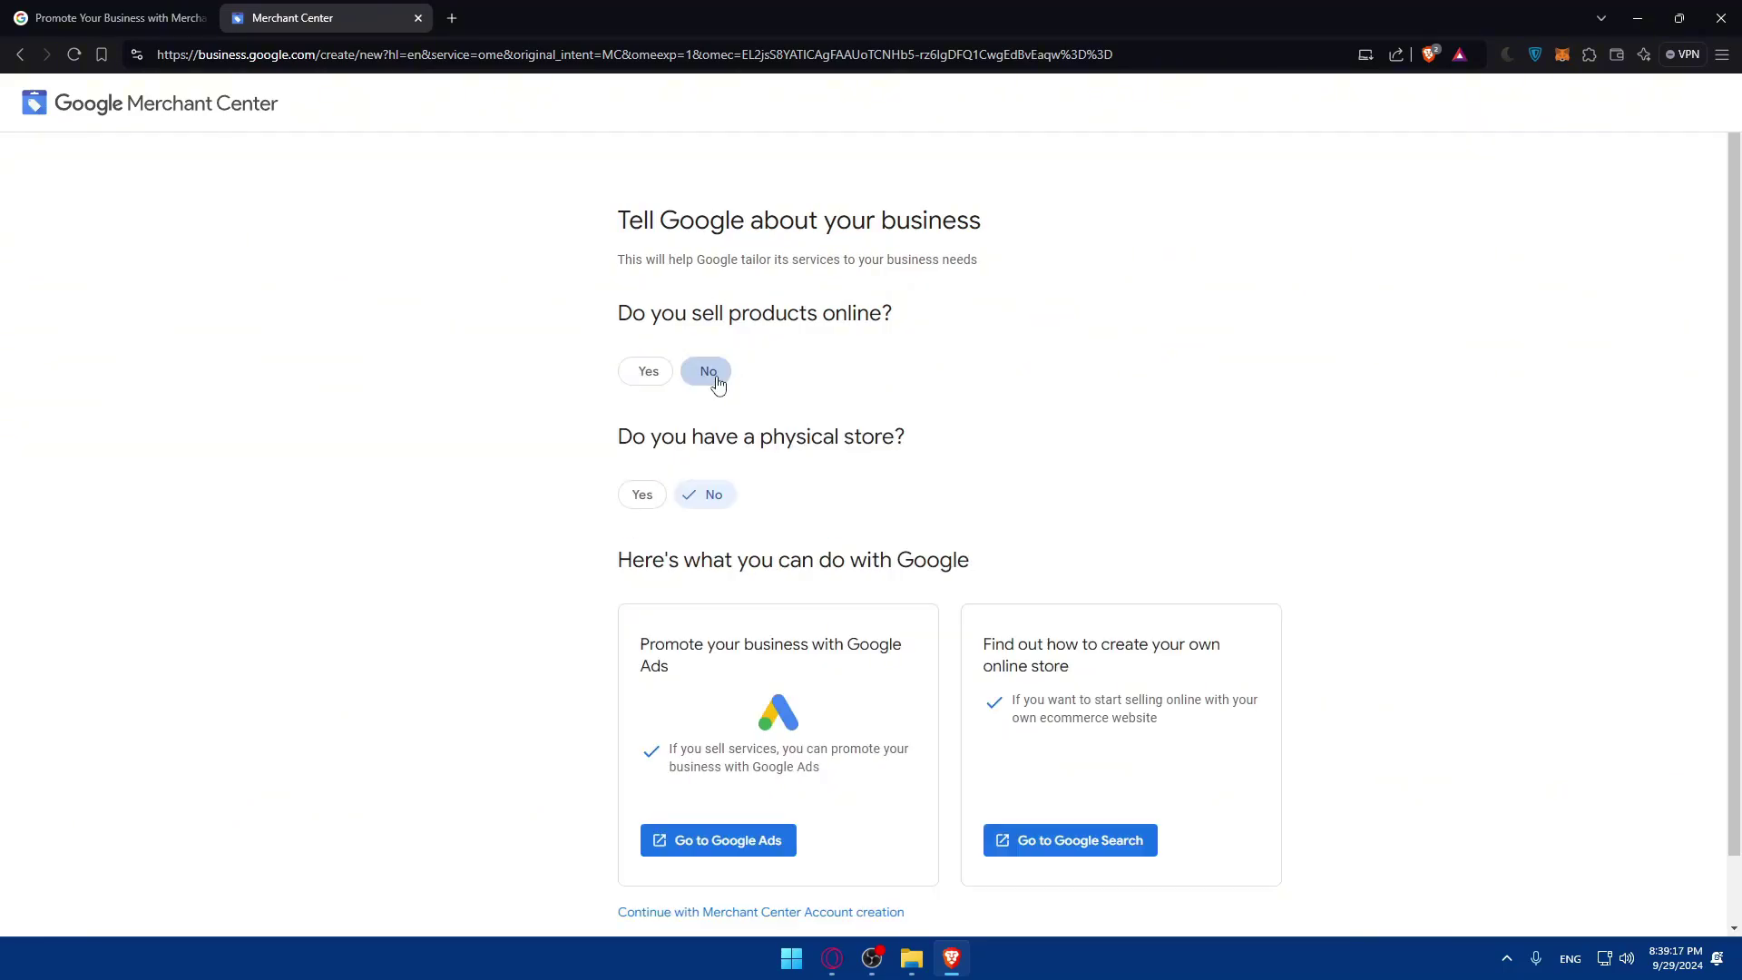
{"action": "scroll", "coordinate": [770, 436], "scroll_direction": "down", "scroll_amount": 1}
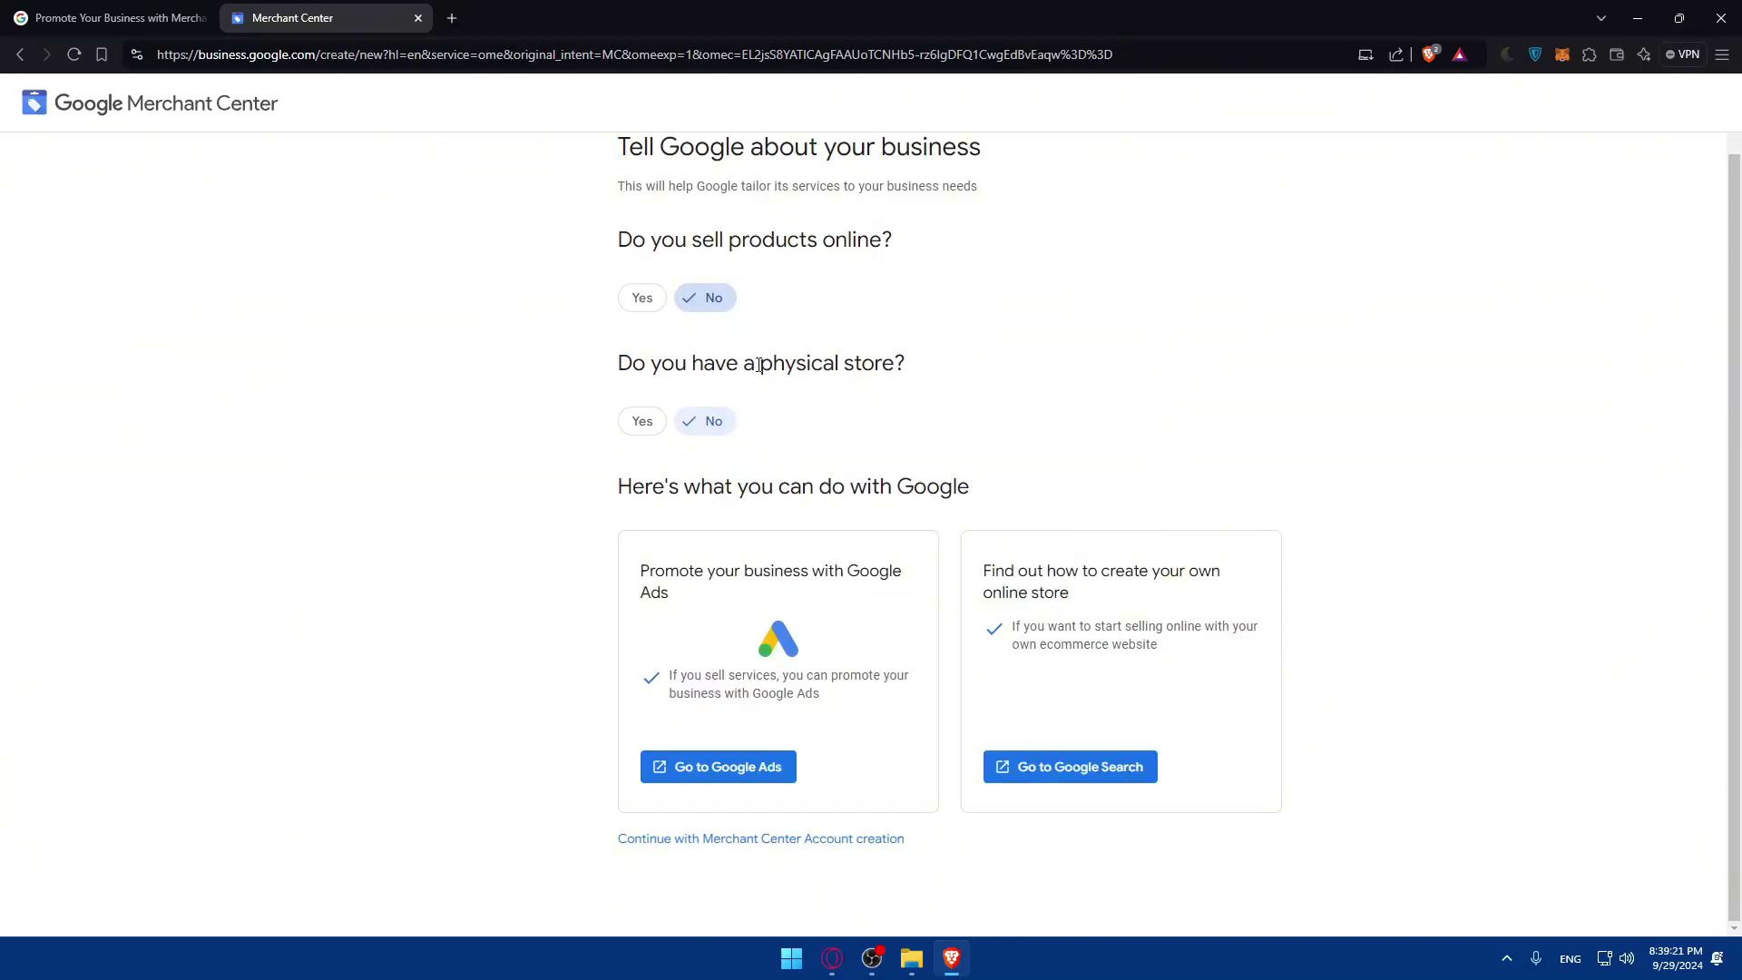
{"action": "left_click", "coordinate": [642, 298]}
- Enter mromix.online as the store's website and continue the Merchant Center sign-up
{"action": "left_click", "coordinate": [734, 460]}
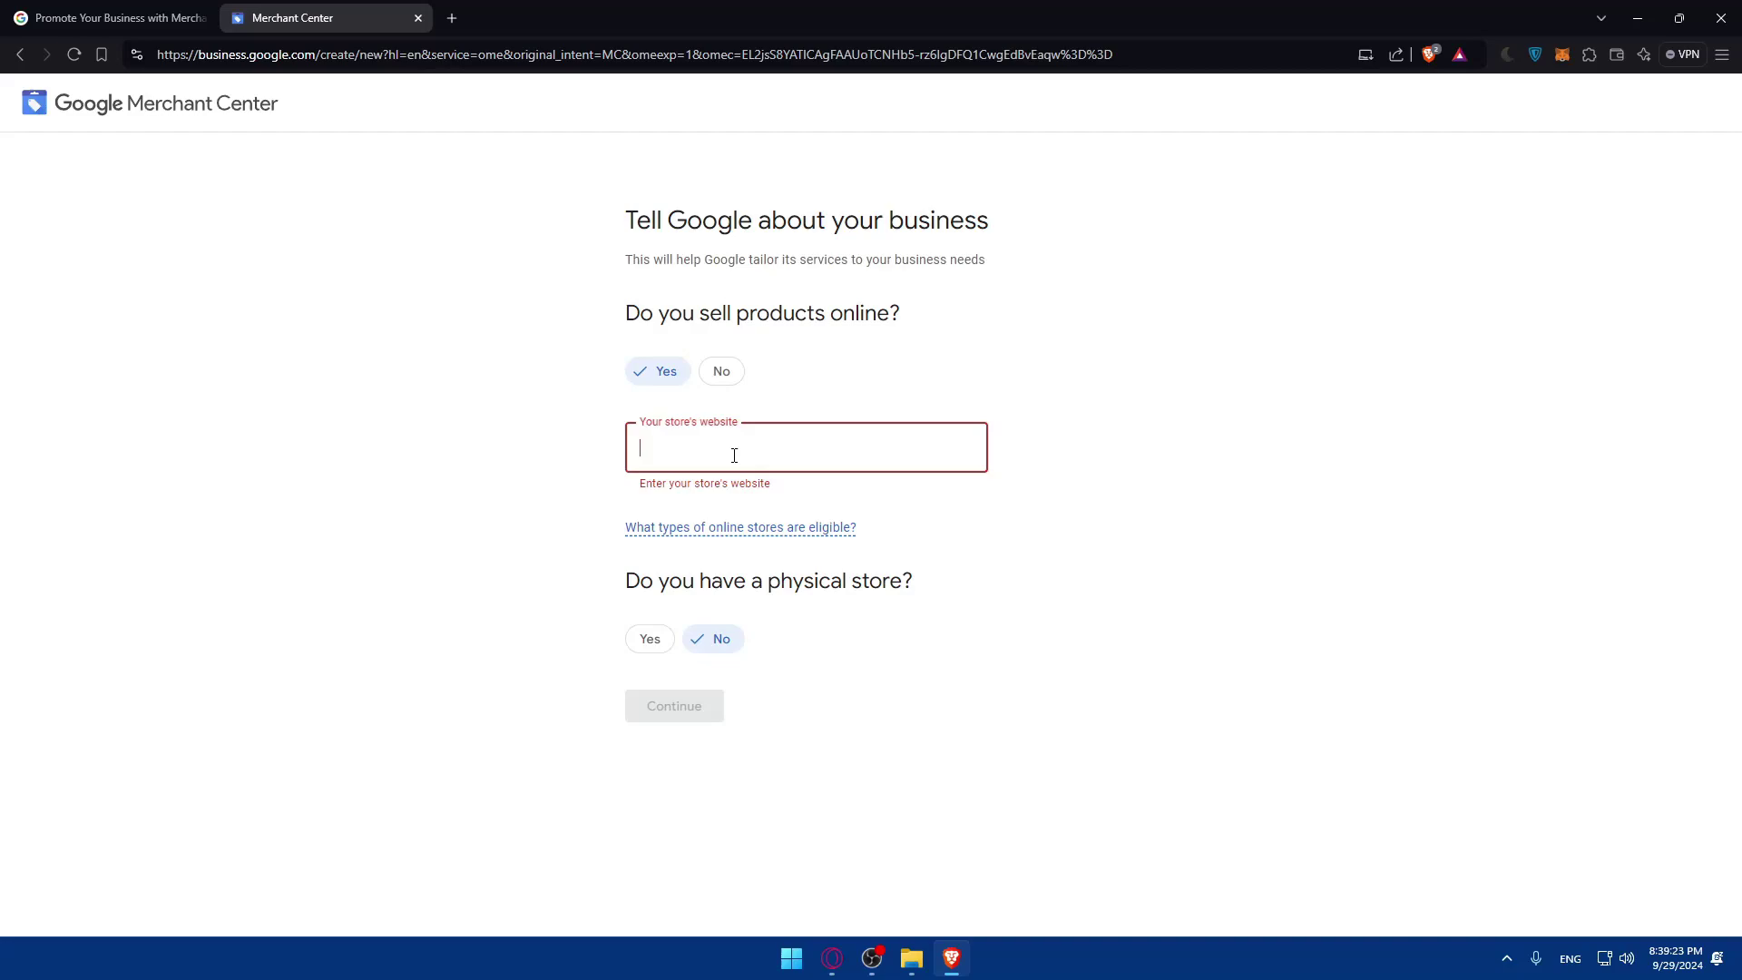
{"action": "type", "text": "mromix.online"}
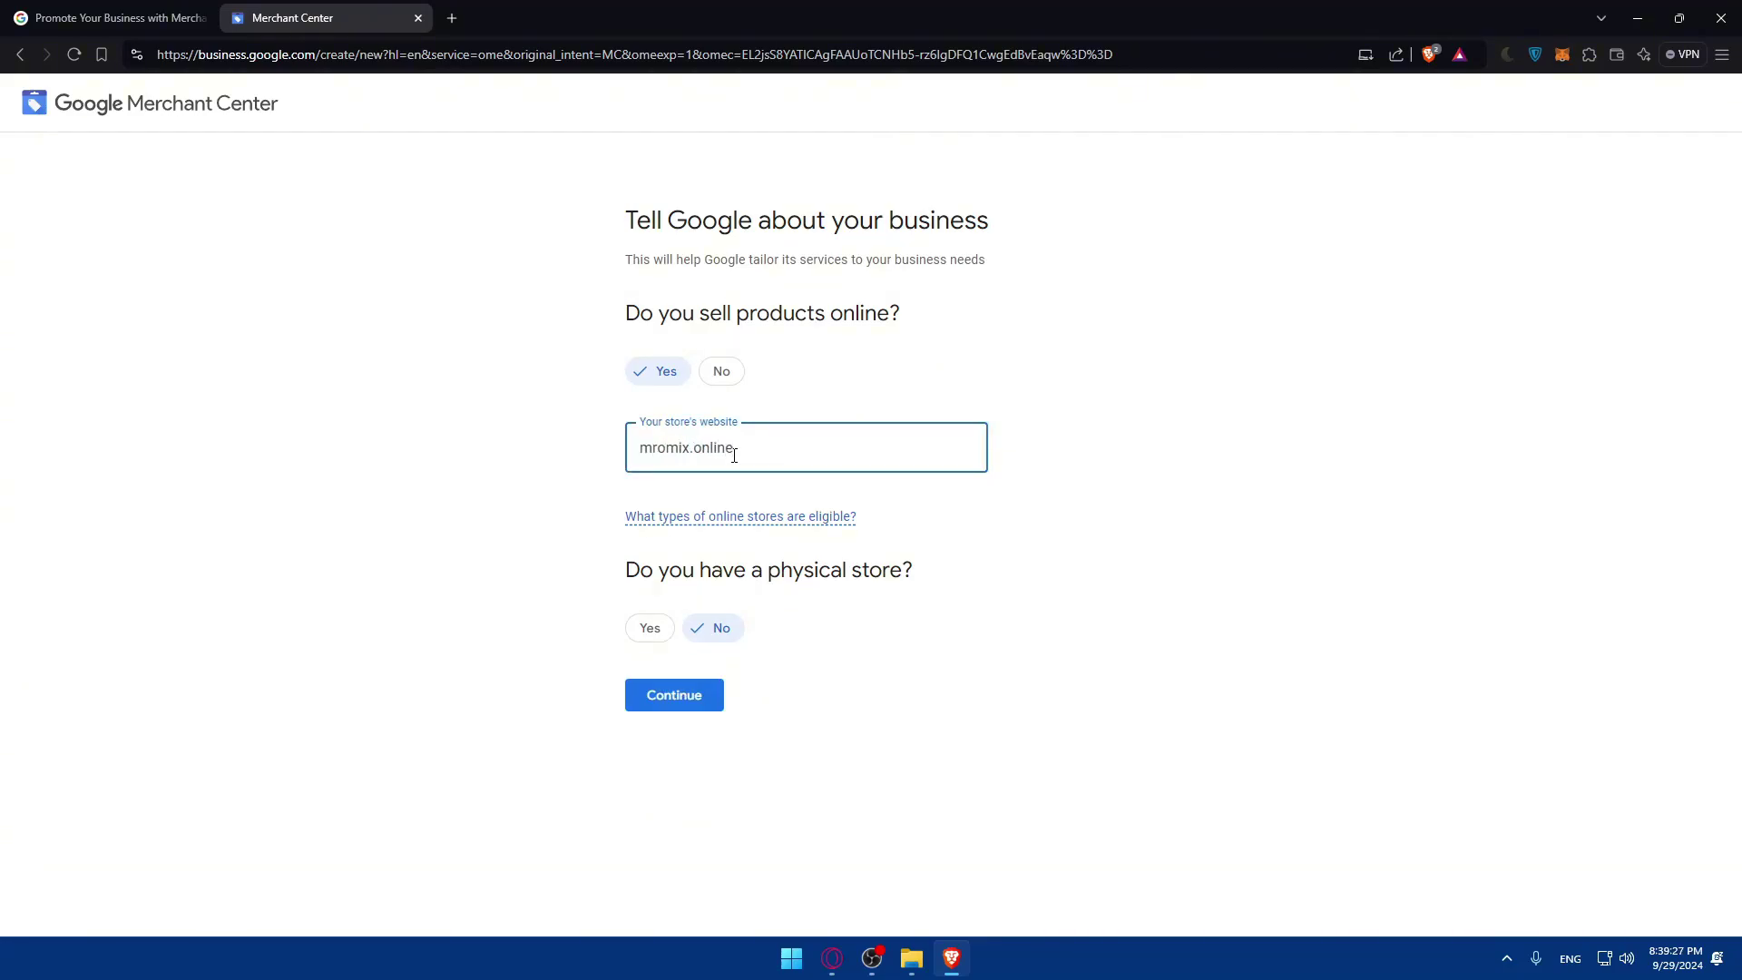
{"action": "left_click", "coordinate": [697, 695]}
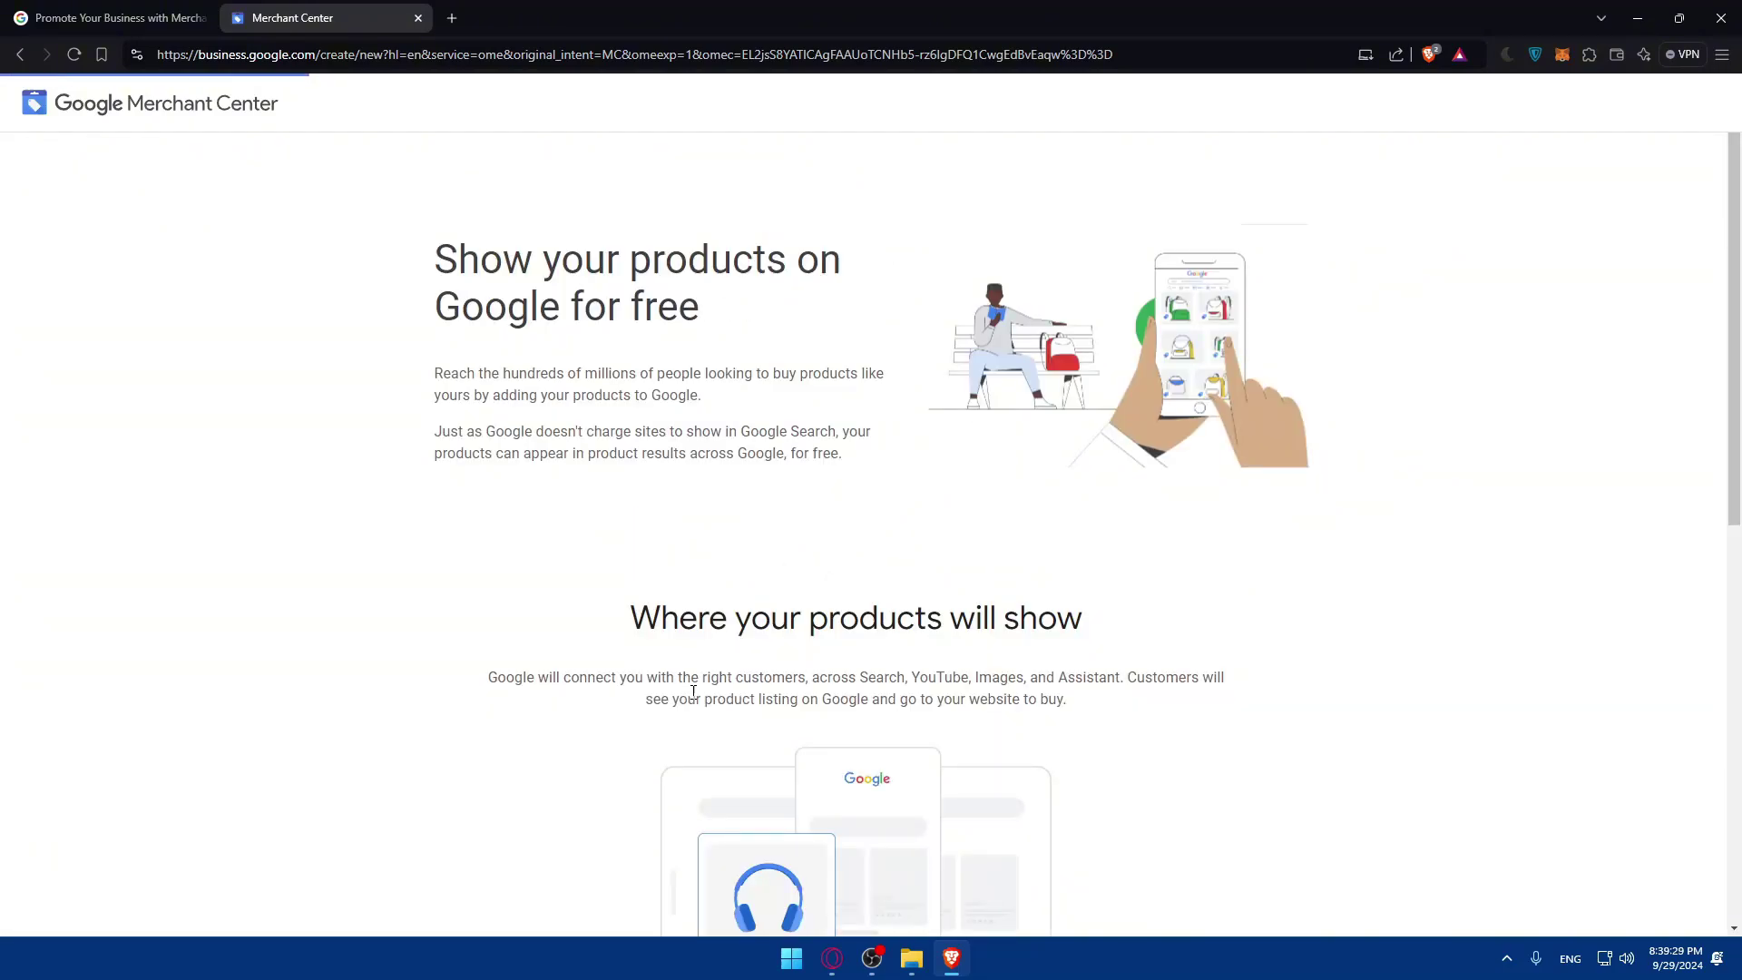
- Read the introduction on showing products on Google for free and how it reaches shoppers
{"action": "left_click_drag", "start_coordinate": [435, 260], "coordinate": [829, 304]}
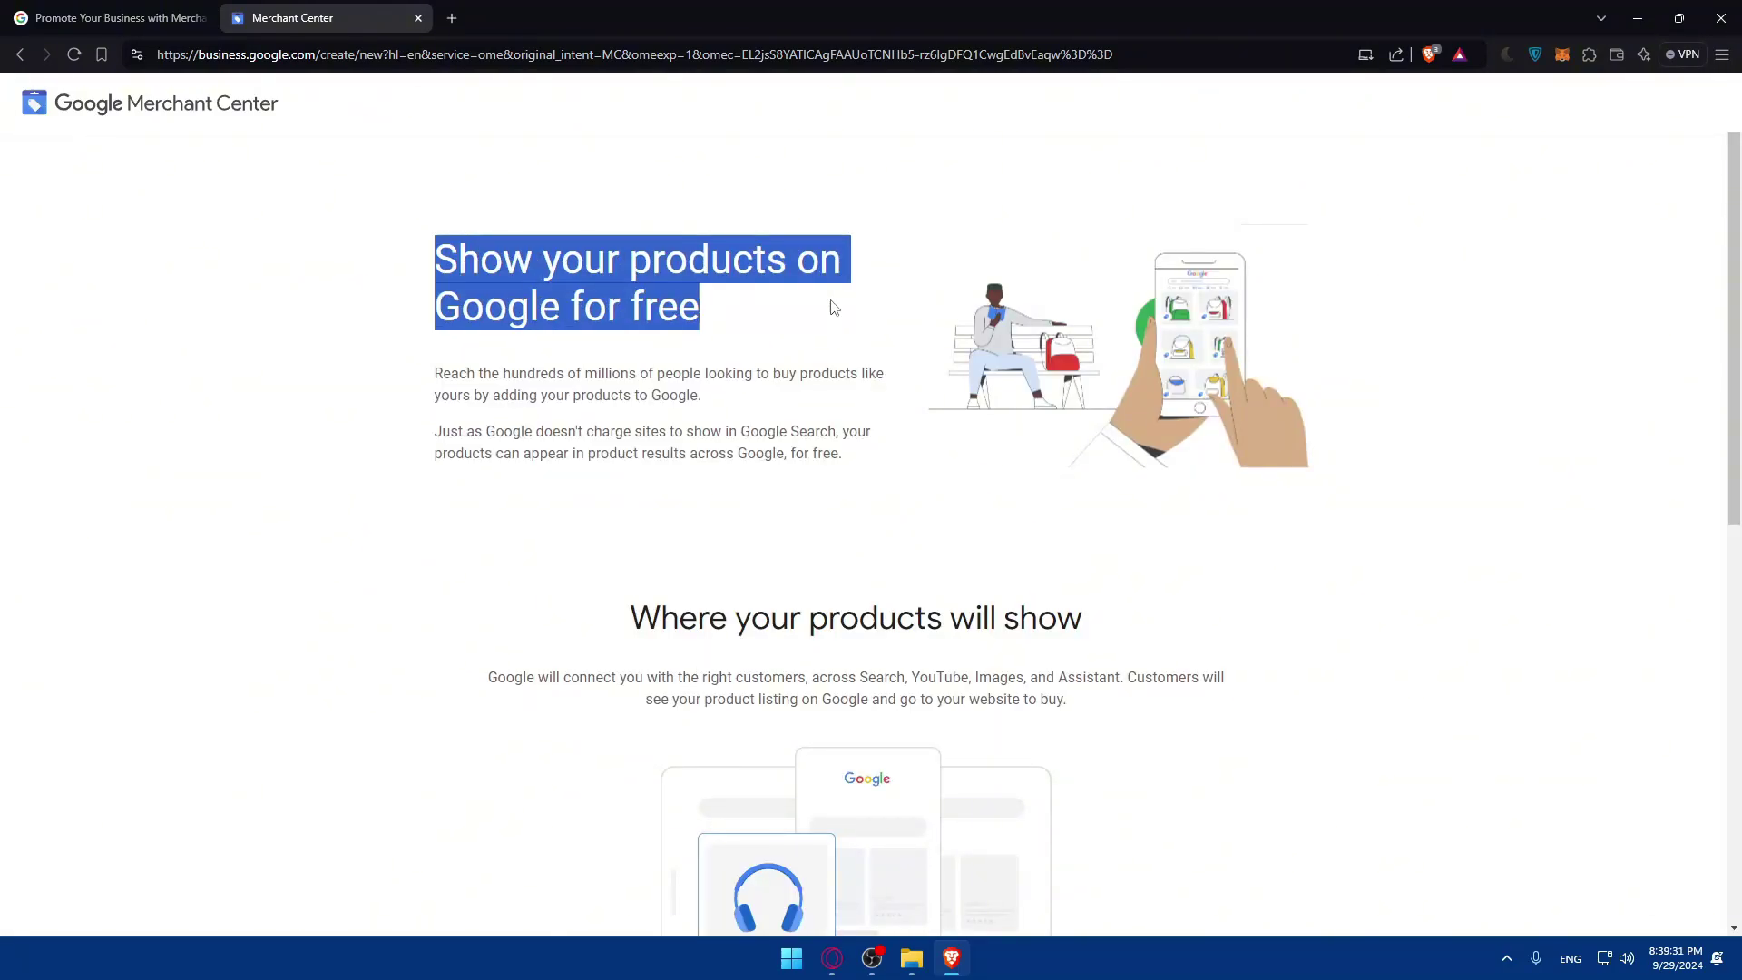
{"action": "left_click", "coordinate": [828, 304]}
{"action": "scroll", "coordinate": [793, 319], "scroll_direction": "down", "scroll_amount": 3}
{"action": "left_click_drag", "start_coordinate": [649, 324], "coordinate": [1089, 342]}
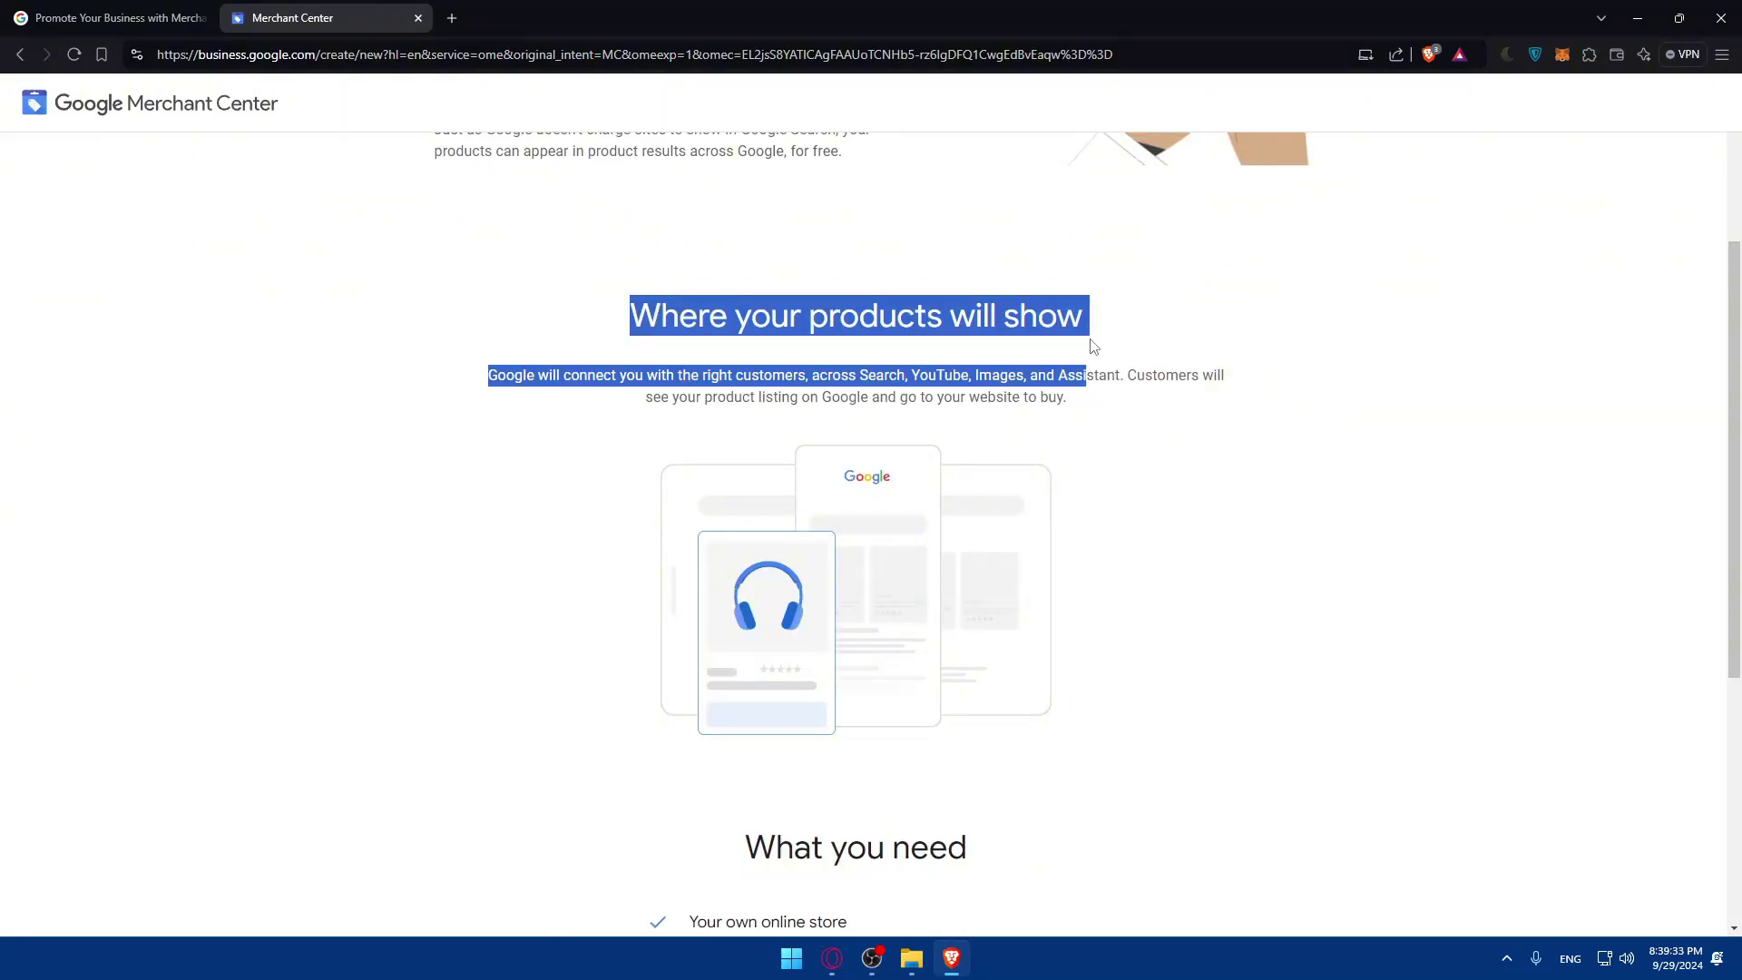
{"action": "left_click", "coordinate": [881, 359]}
{"action": "scroll", "coordinate": [1031, 362], "scroll_direction": "down", "scroll_amount": 3}
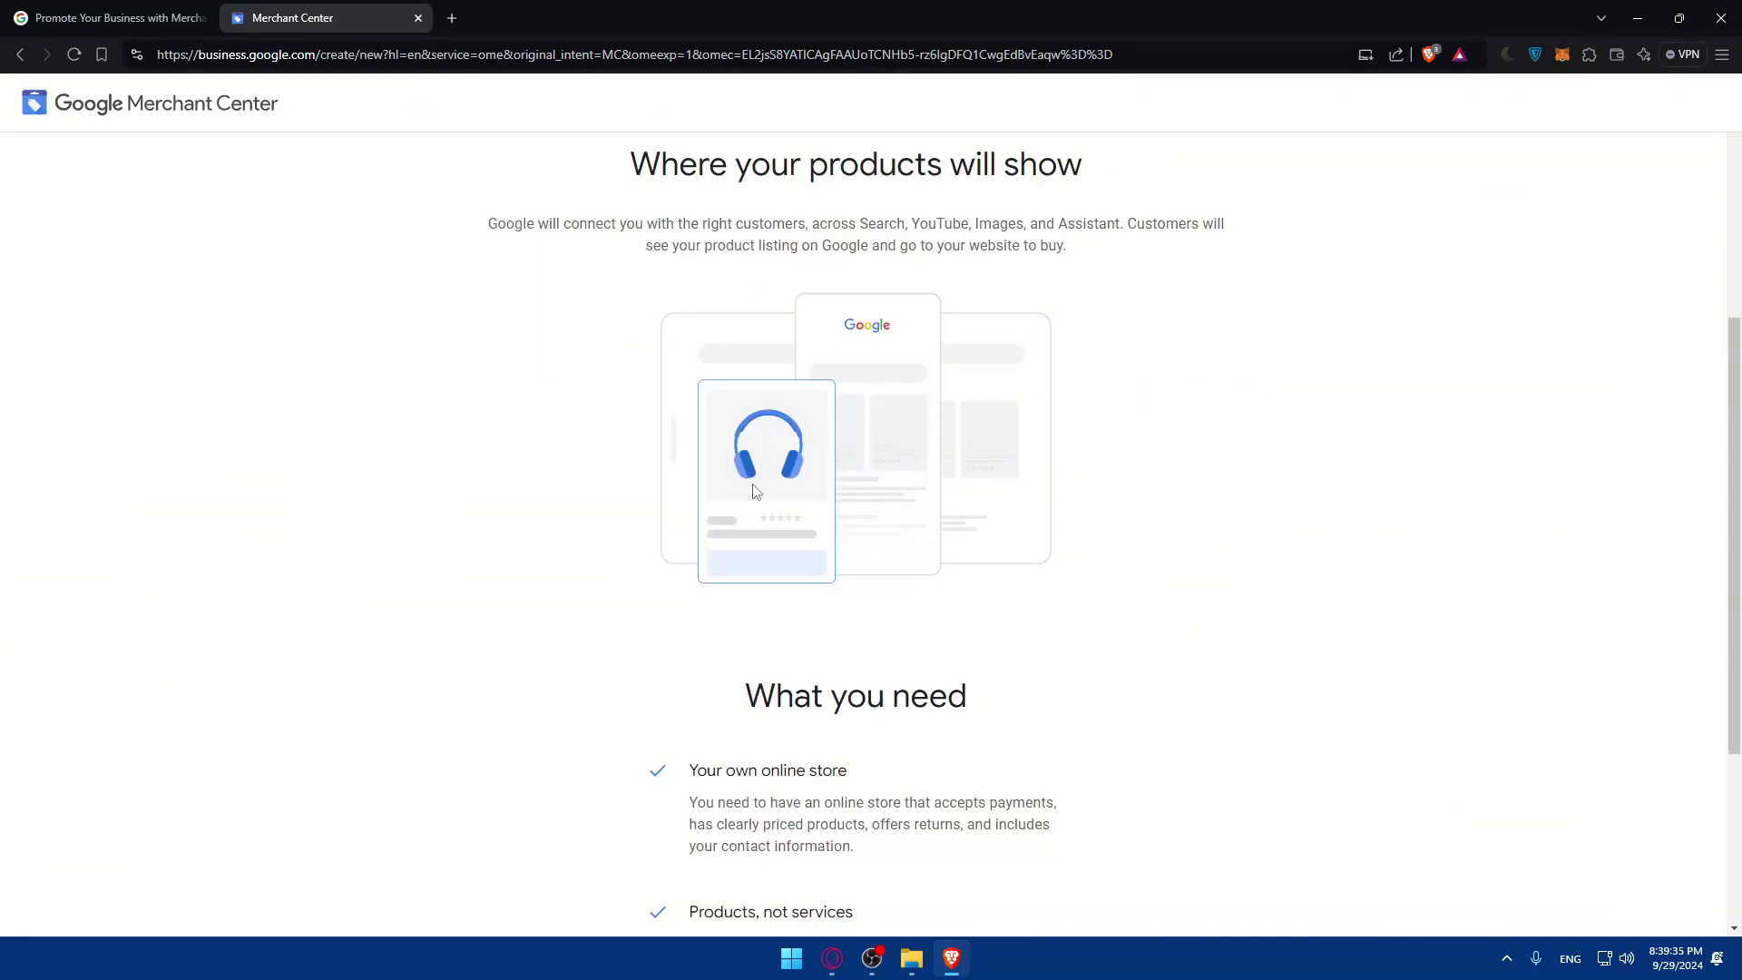
{"action": "scroll", "coordinate": [771, 423], "scroll_direction": "up", "scroll_amount": 5}
{"action": "left_click_drag", "start_coordinate": [419, 224], "coordinate": [607, 225]}
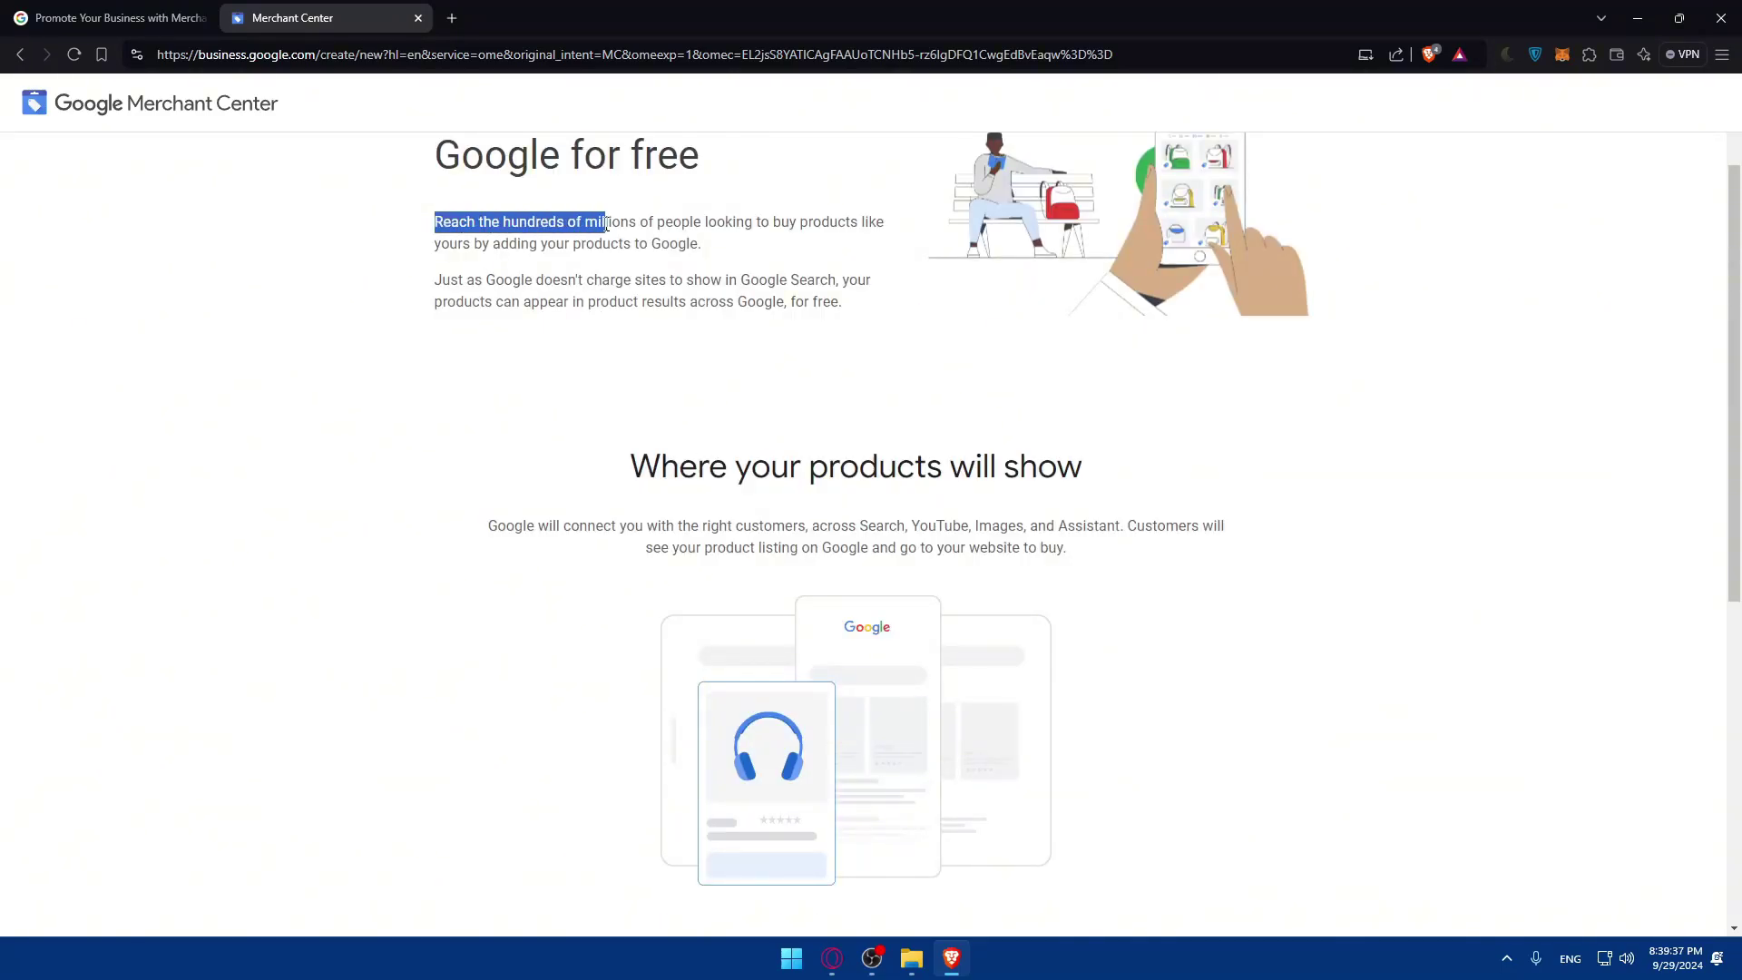
{"action": "left_click", "coordinate": [613, 225]}
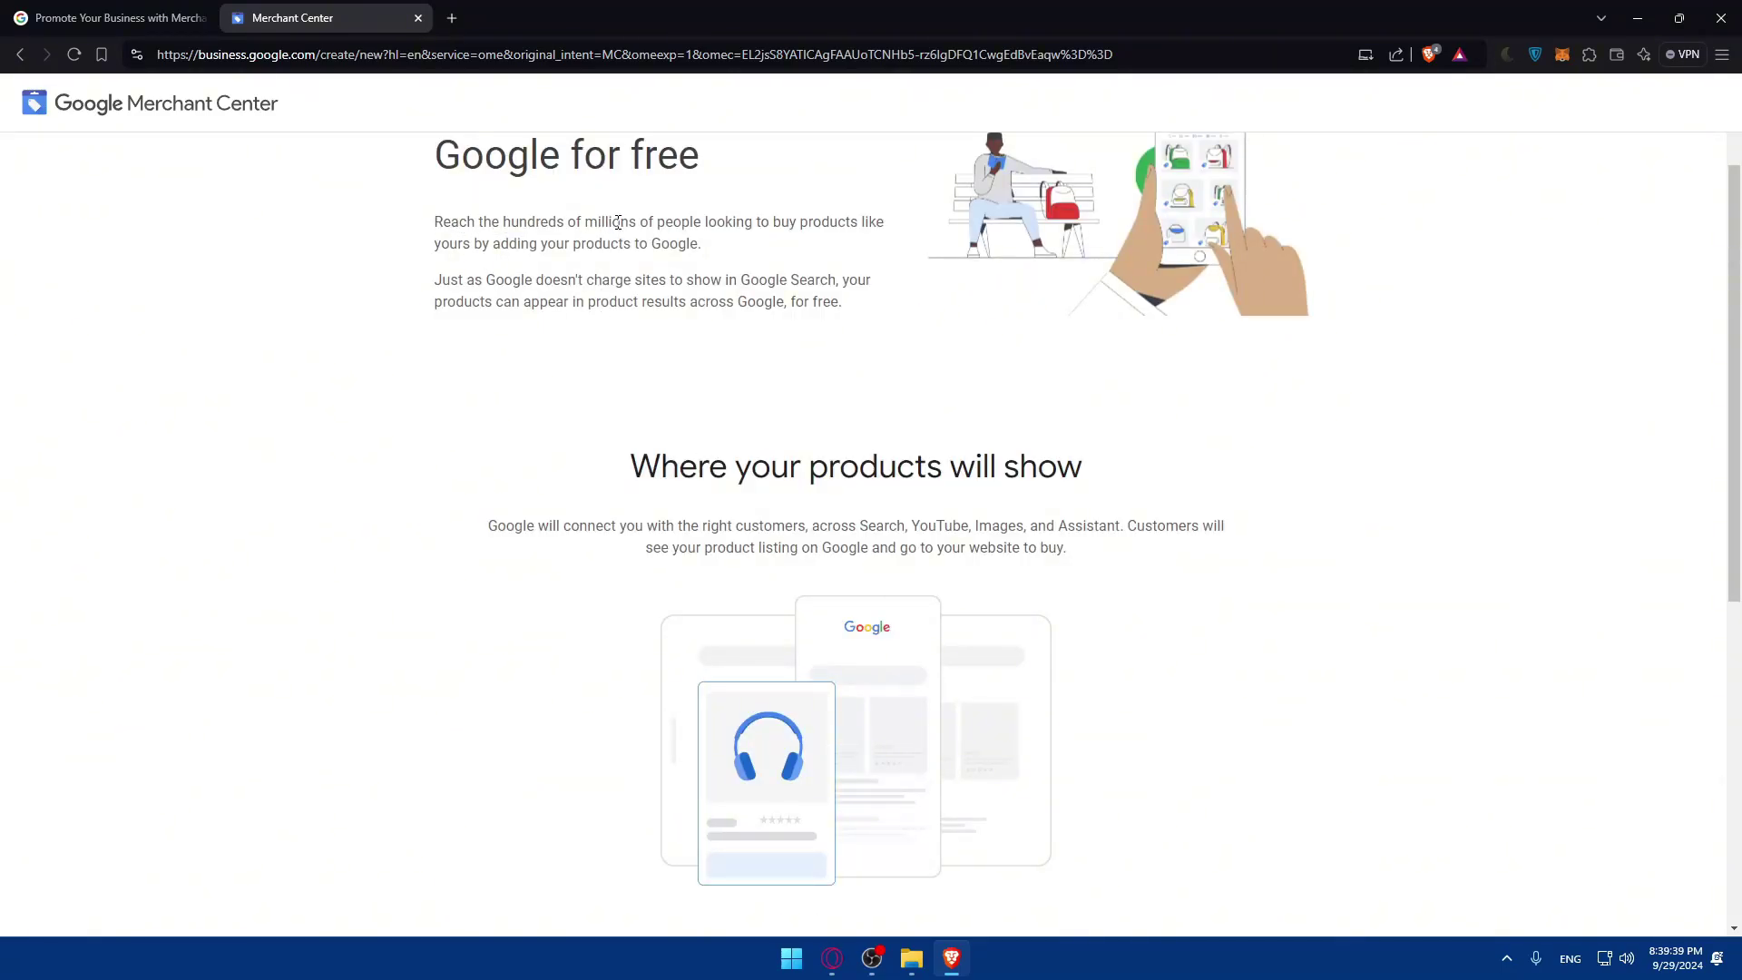
{"action": "left_click_drag", "start_coordinate": [660, 223], "coordinate": [862, 228]}
{"action": "left_click", "coordinate": [816, 240]}
{"action": "left_click_drag", "start_coordinate": [422, 247], "coordinate": [716, 260]}
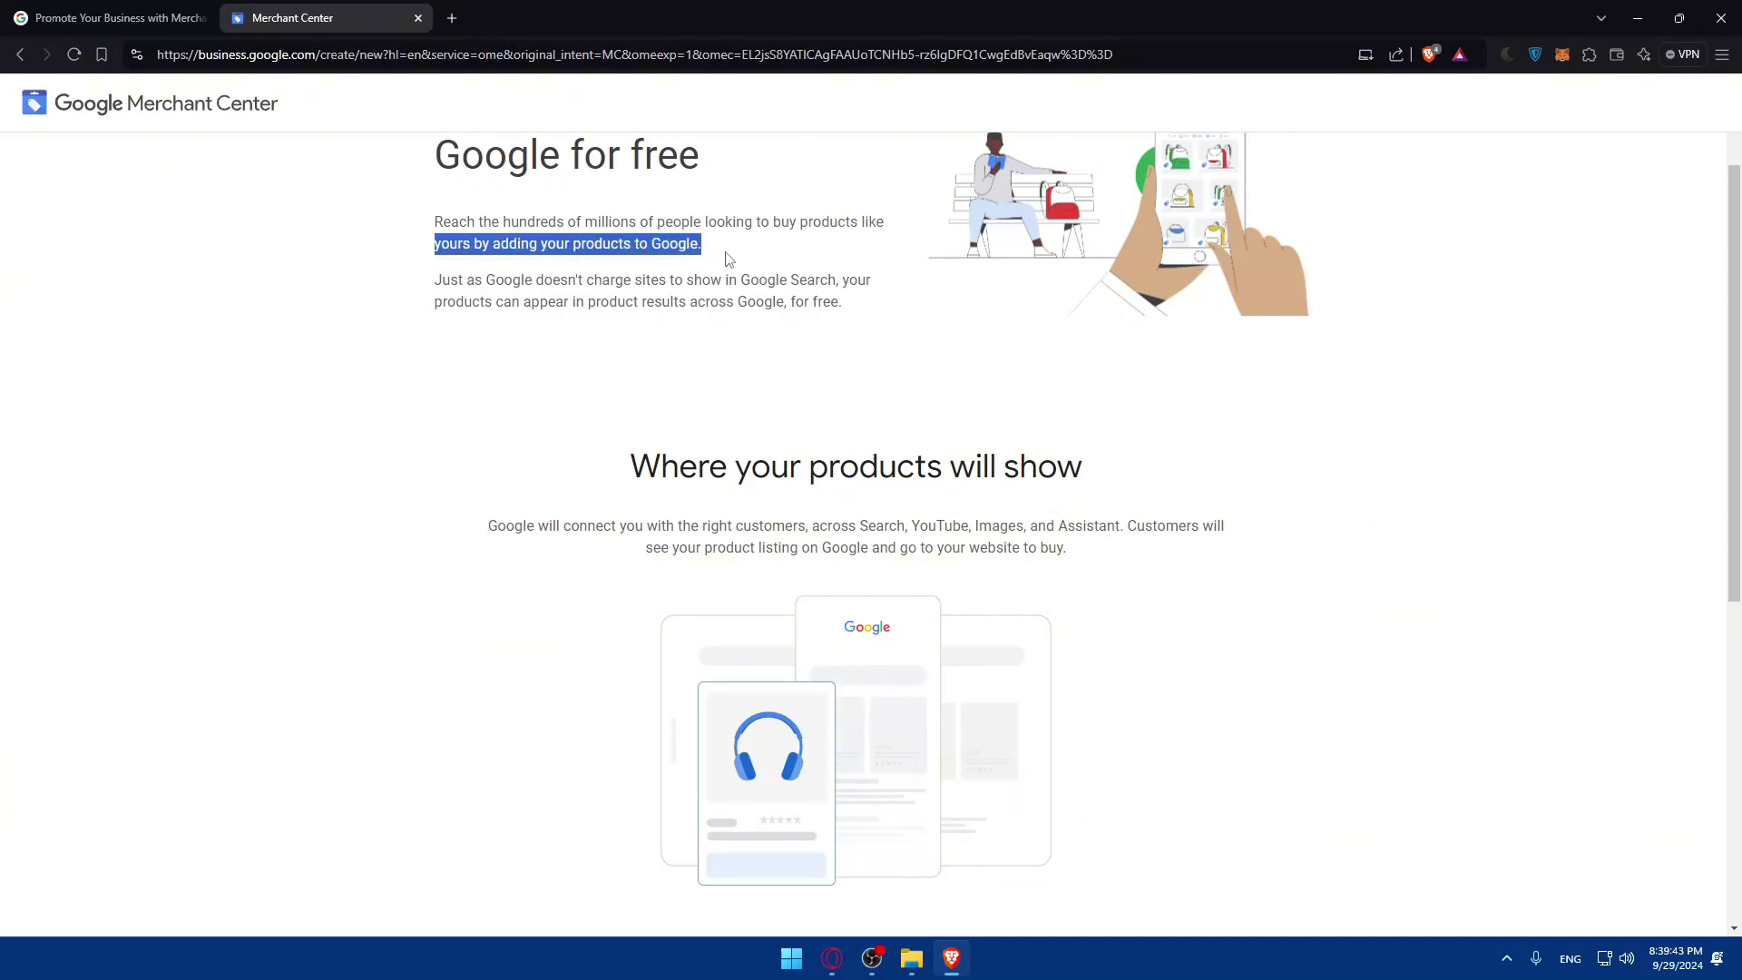
{"action": "left_click_drag", "start_coordinate": [434, 281], "coordinate": [848, 311]}
{"action": "left_click", "coordinate": [660, 392]}
- Read the section explaining where products will show and how customers reach the store's website
{"action": "scroll", "coordinate": [650, 411], "scroll_direction": "down", "scroll_amount": 2}
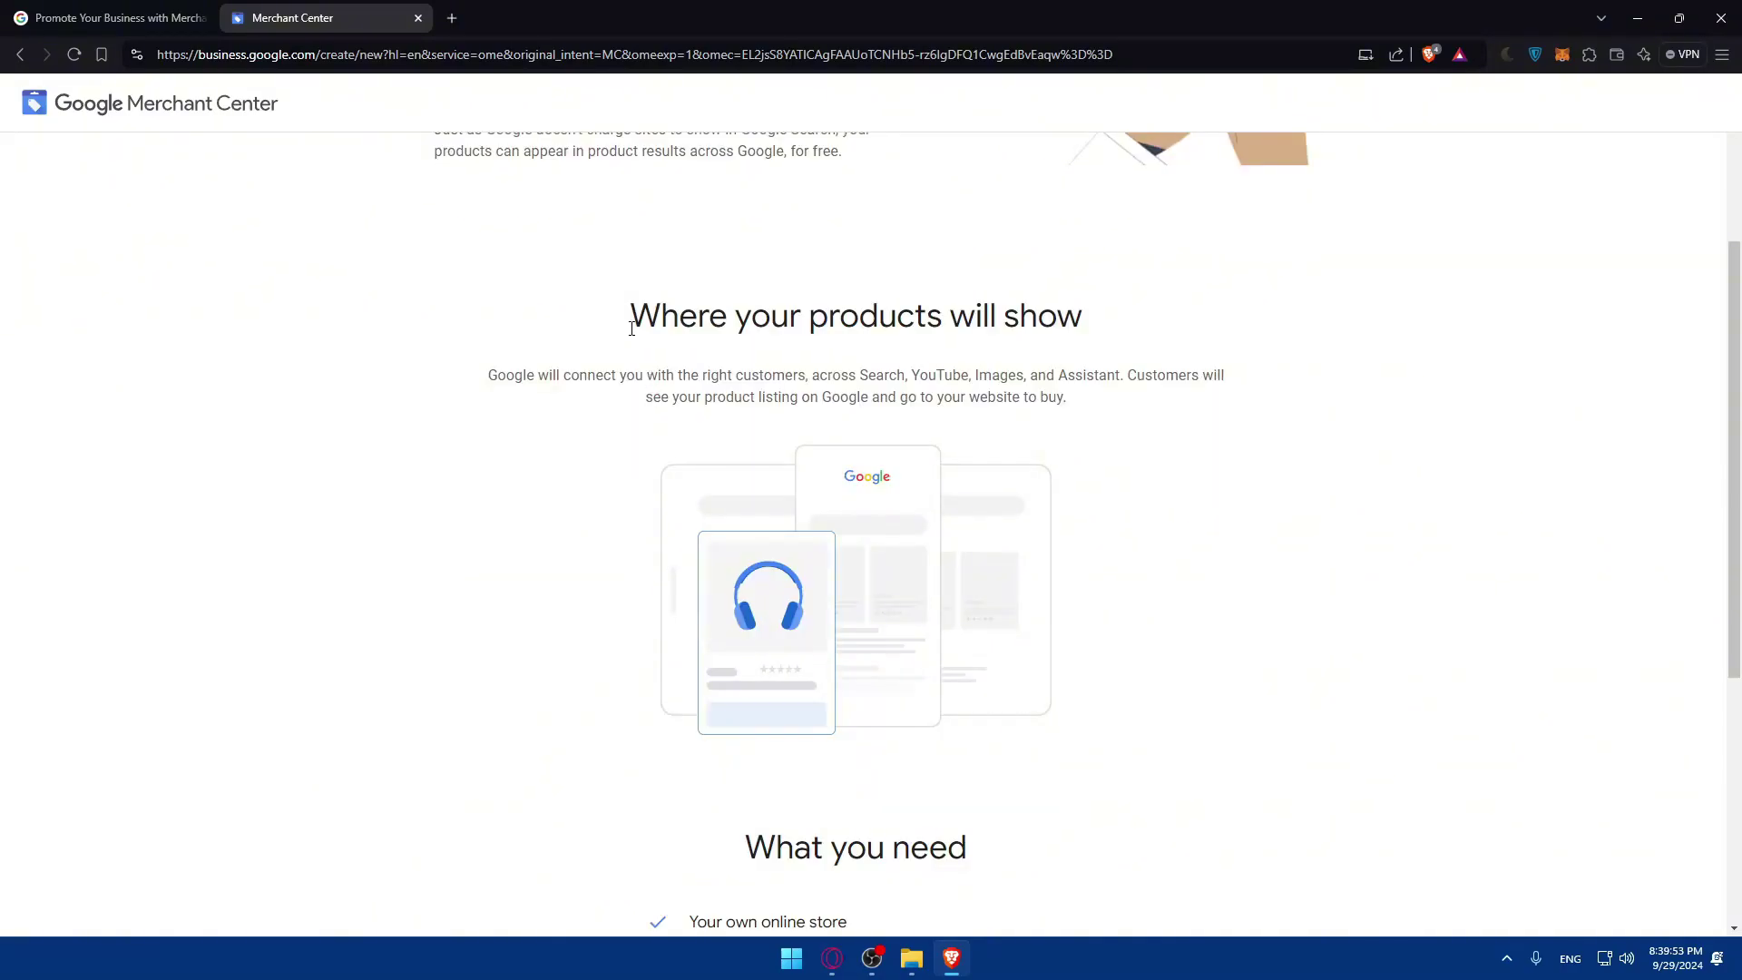
{"action": "left_click_drag", "start_coordinate": [632, 329], "coordinate": [1050, 305]}
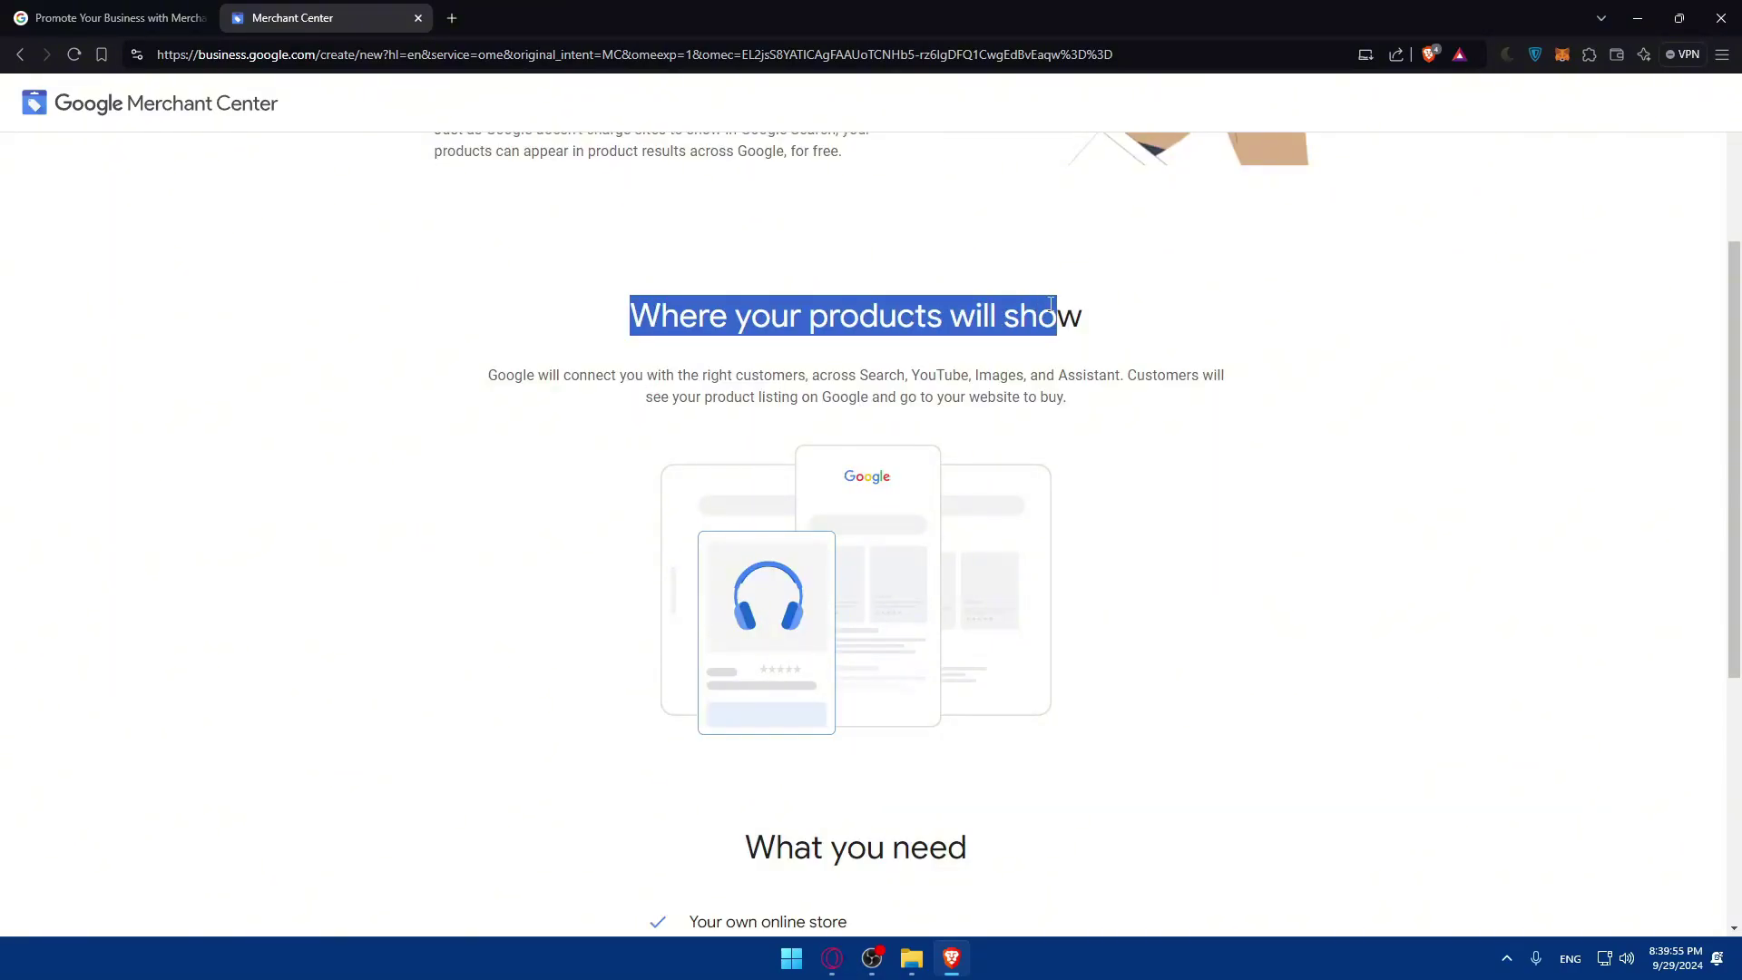
{"action": "left_click_drag", "start_coordinate": [490, 375], "coordinate": [909, 372]}
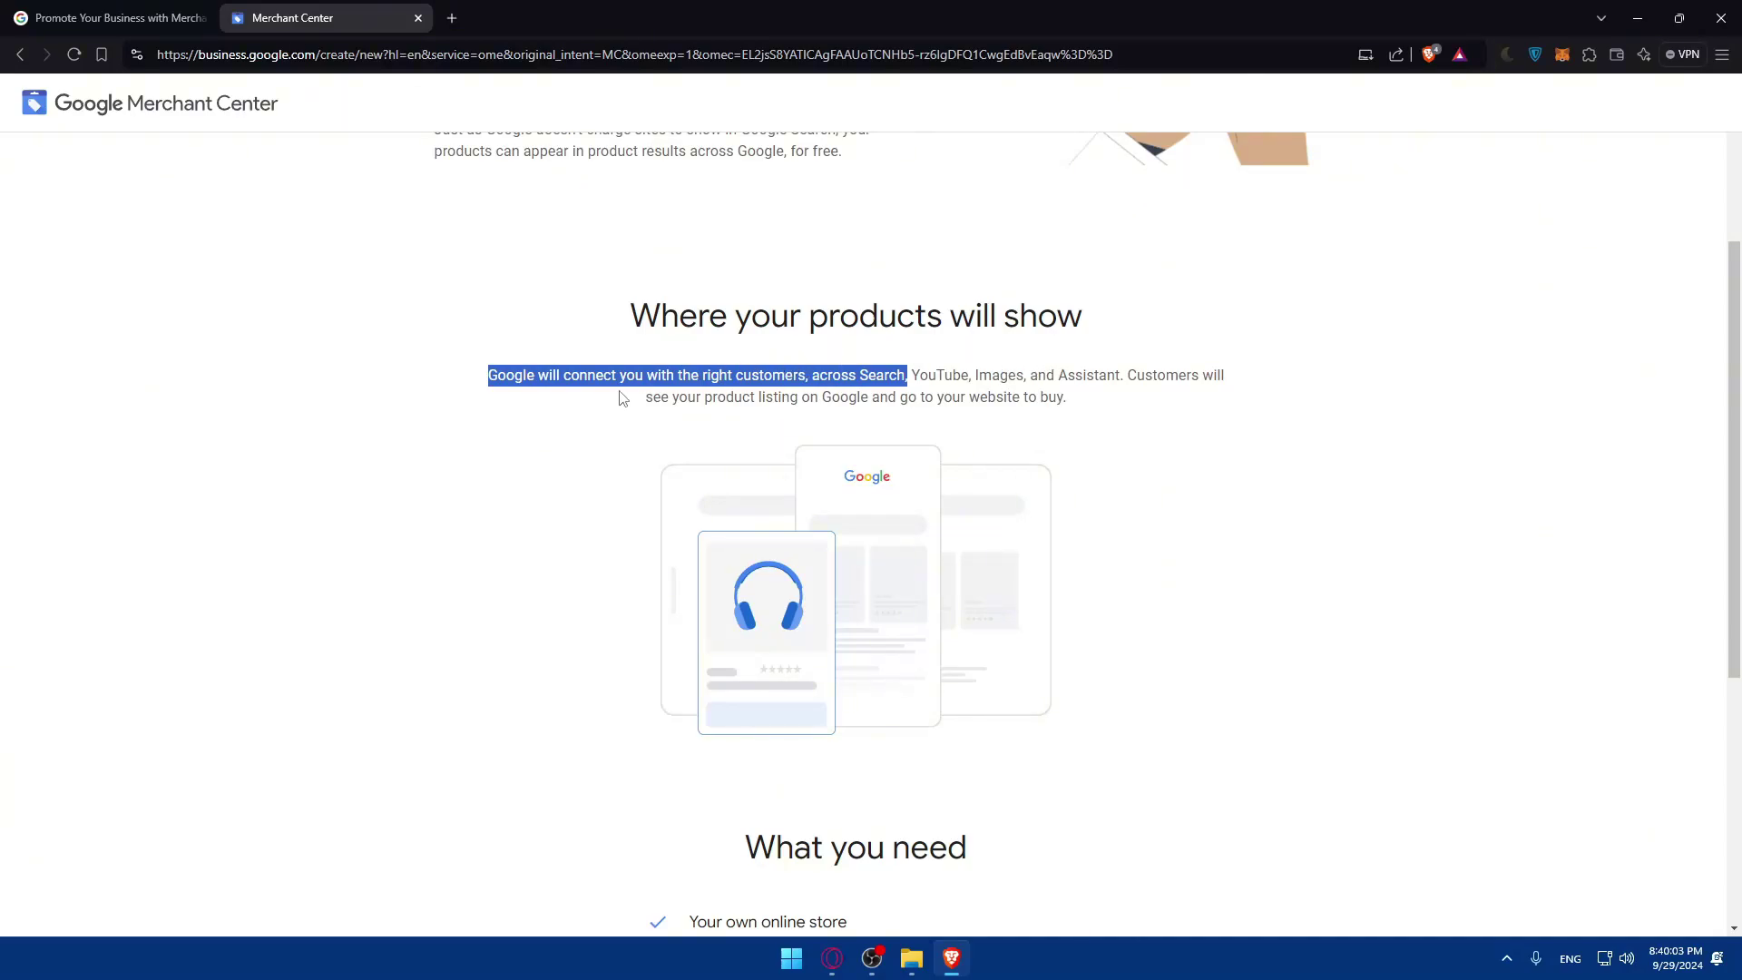
{"action": "left_click_drag", "start_coordinate": [621, 403], "coordinate": [1087, 404]}
{"action": "left_click", "coordinate": [1070, 403]}
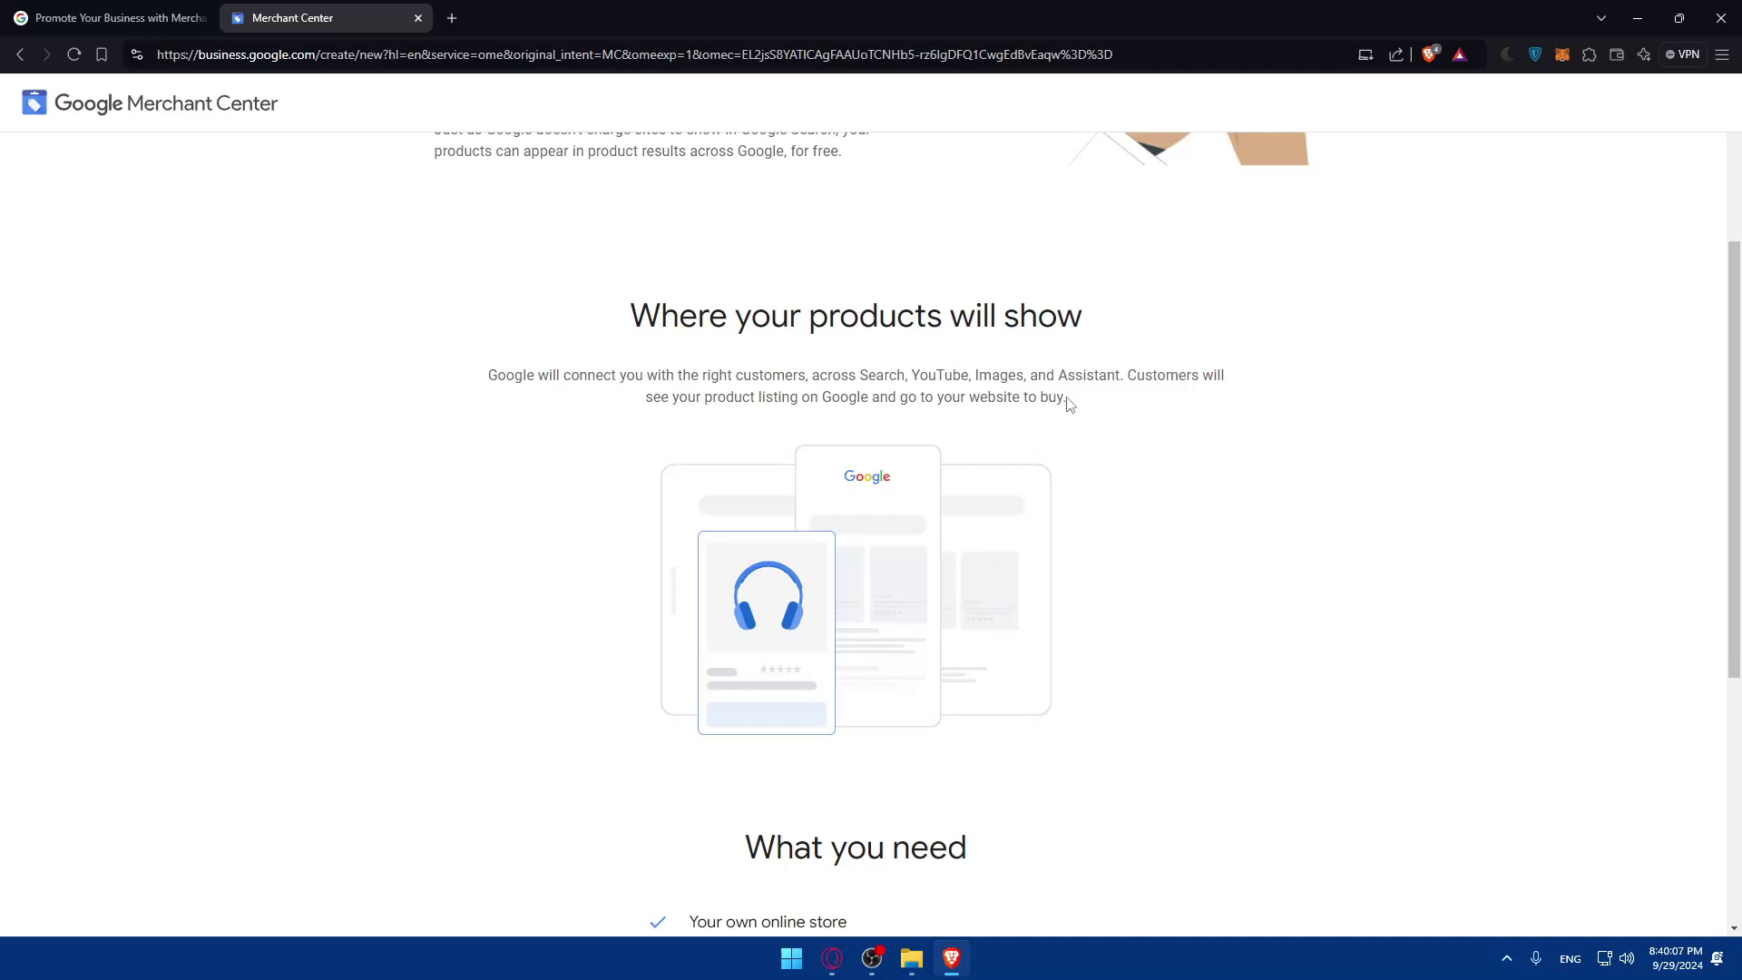
- Review the "What you need" requirements on having an online store and selling products rather than services
{"action": "scroll", "coordinate": [1043, 399], "scroll_direction": "down", "scroll_amount": 5}
{"action": "left_click_drag", "start_coordinate": [716, 389], "coordinate": [1030, 393]}
{"action": "left_click", "coordinate": [1031, 393]}
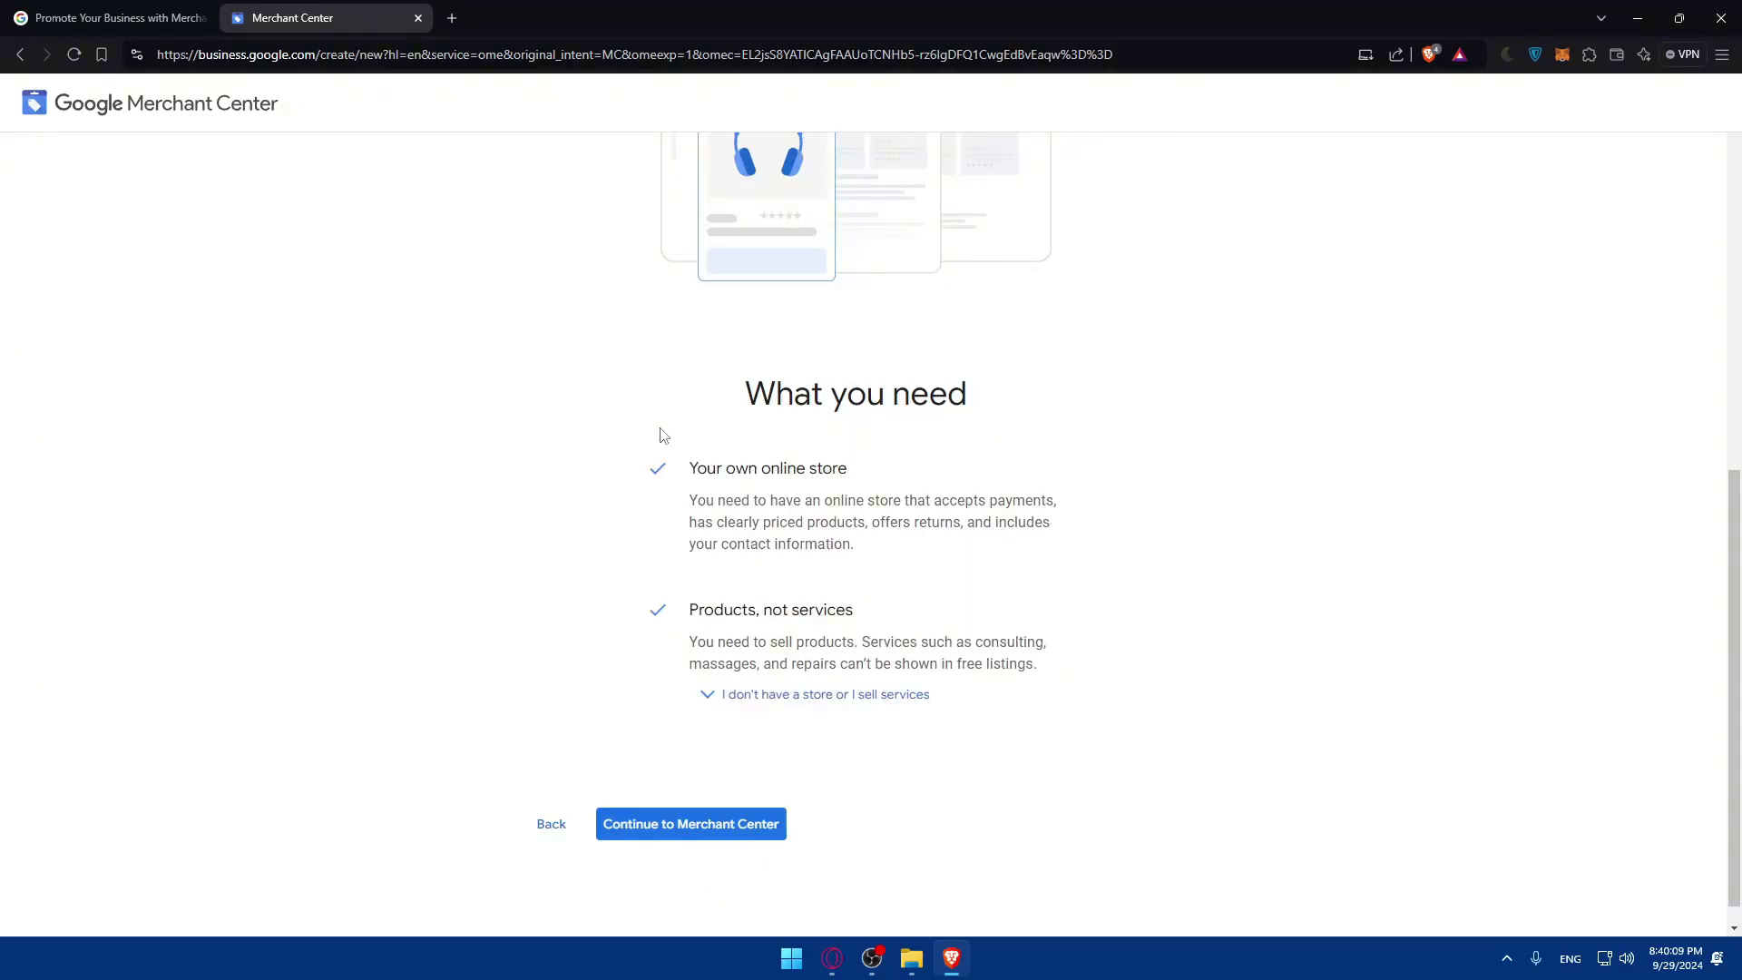
{"action": "left_click_drag", "start_coordinate": [671, 465], "coordinate": [880, 468]}
{"action": "left_click", "coordinate": [740, 517]}
{"action": "left_click_drag", "start_coordinate": [690, 510], "coordinate": [896, 500]}
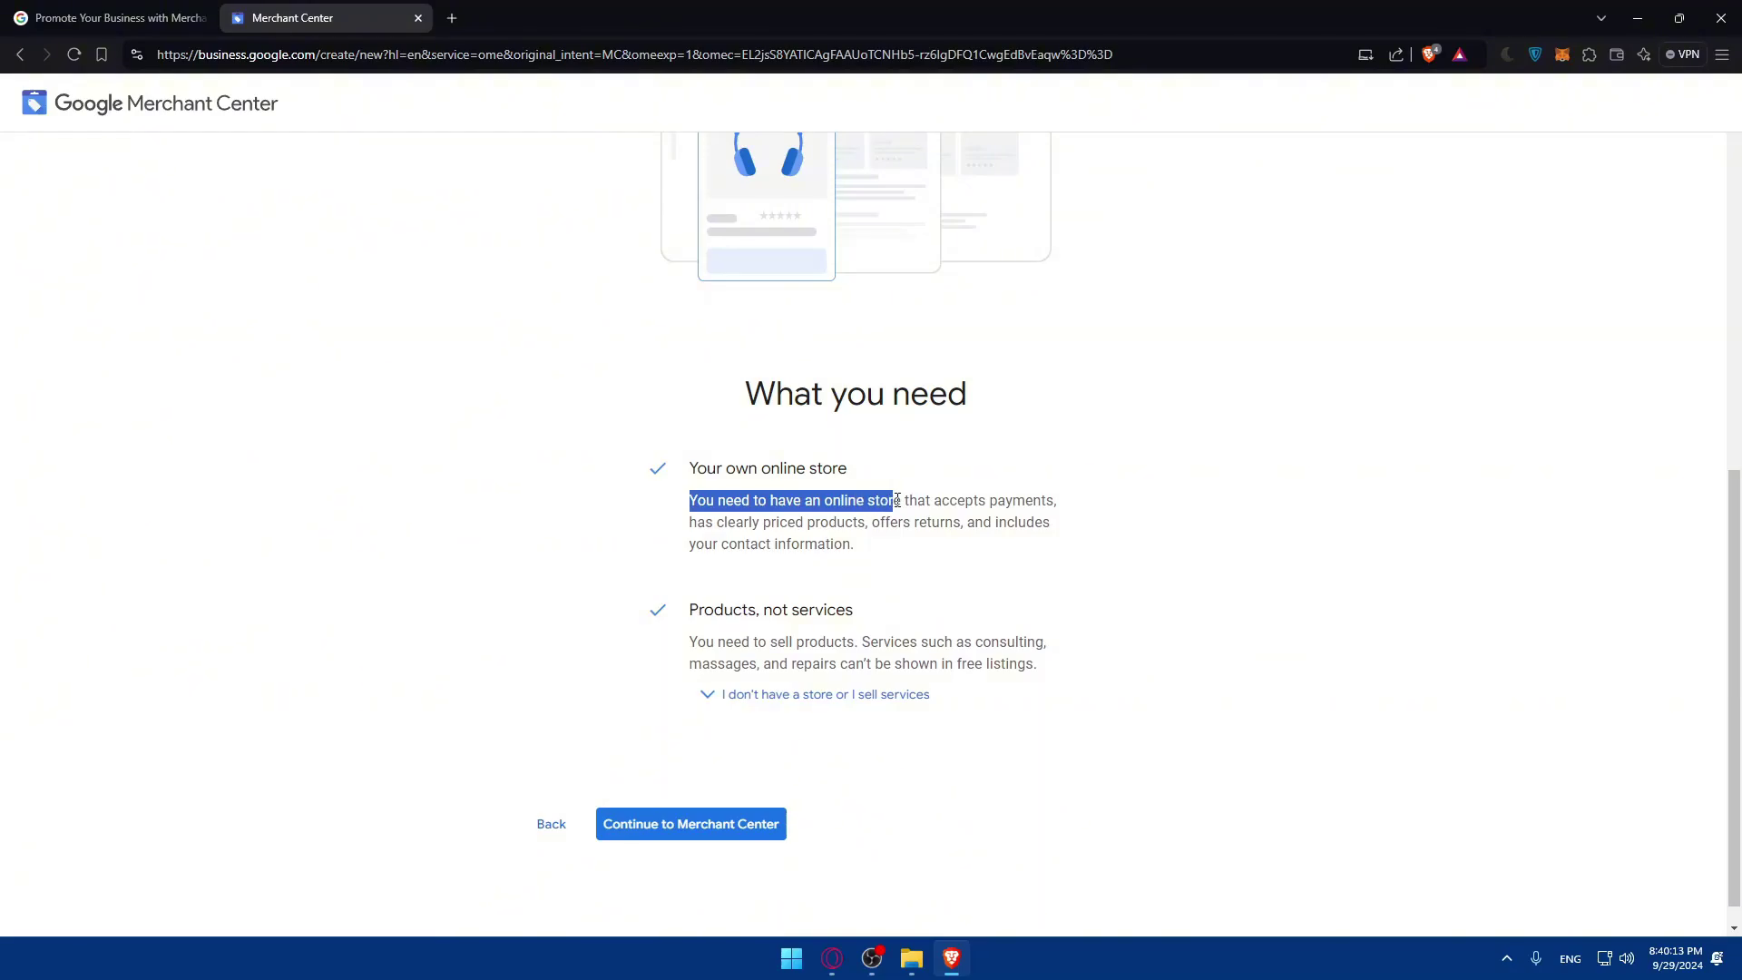
{"action": "left_click_drag", "start_coordinate": [706, 523], "coordinate": [849, 520]}
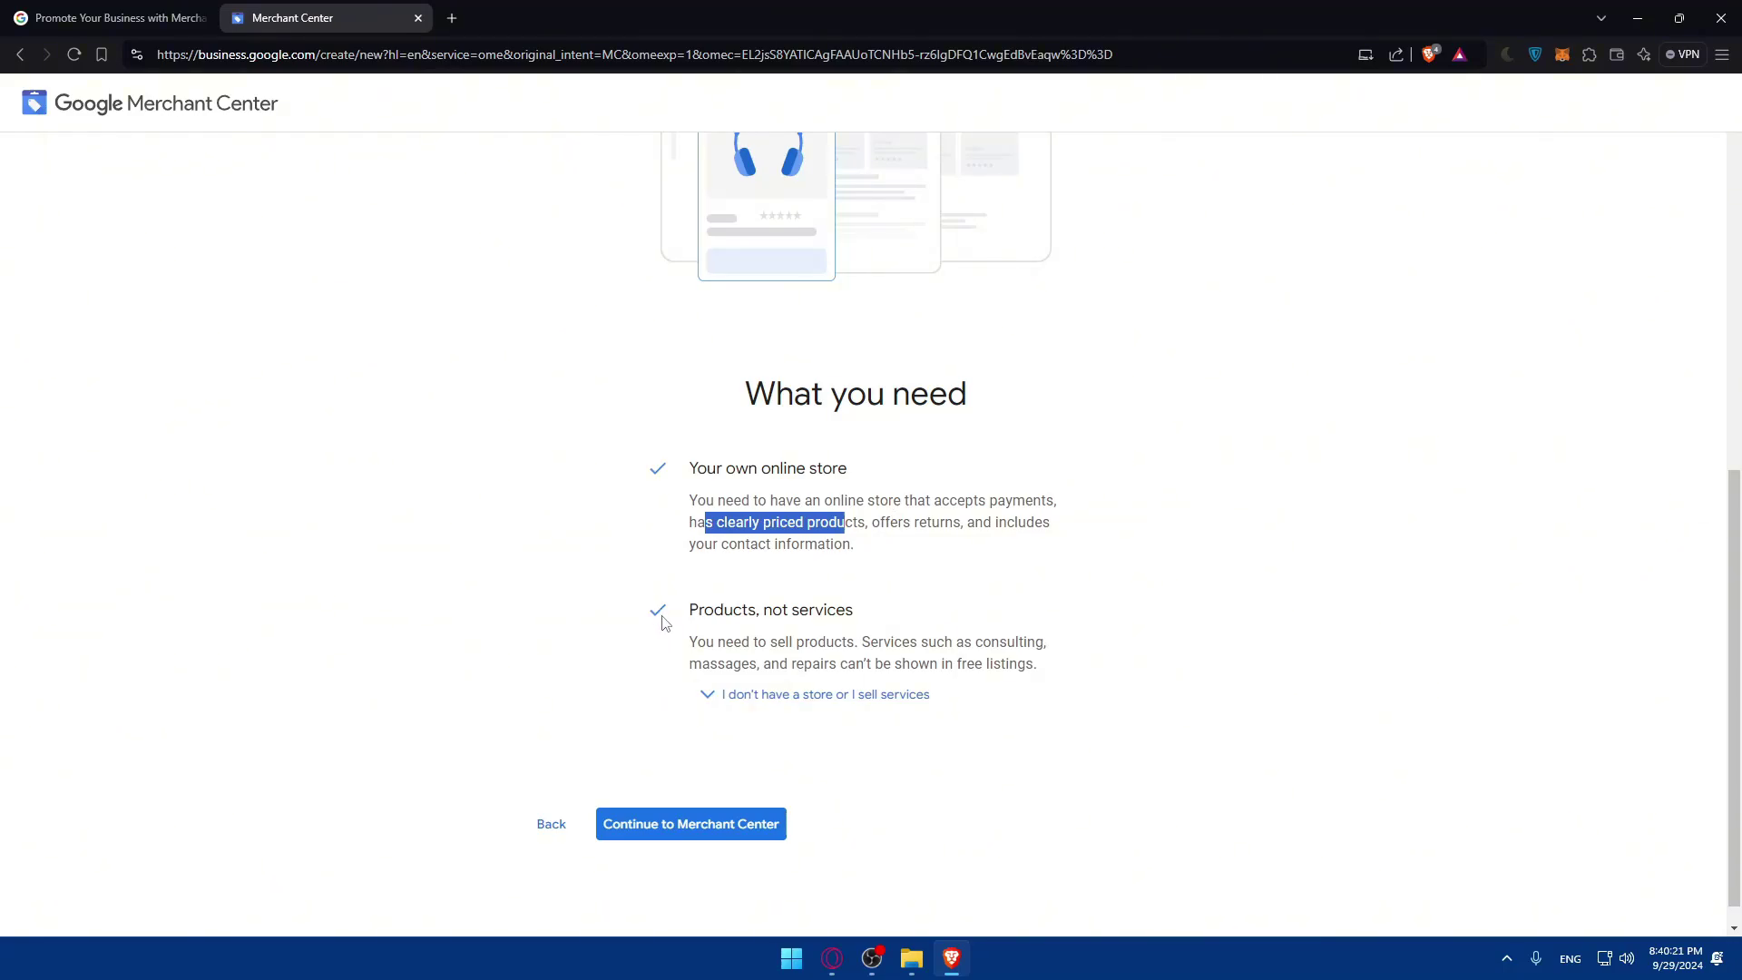
{"action": "left_click_drag", "start_coordinate": [686, 643], "coordinate": [855, 644]}
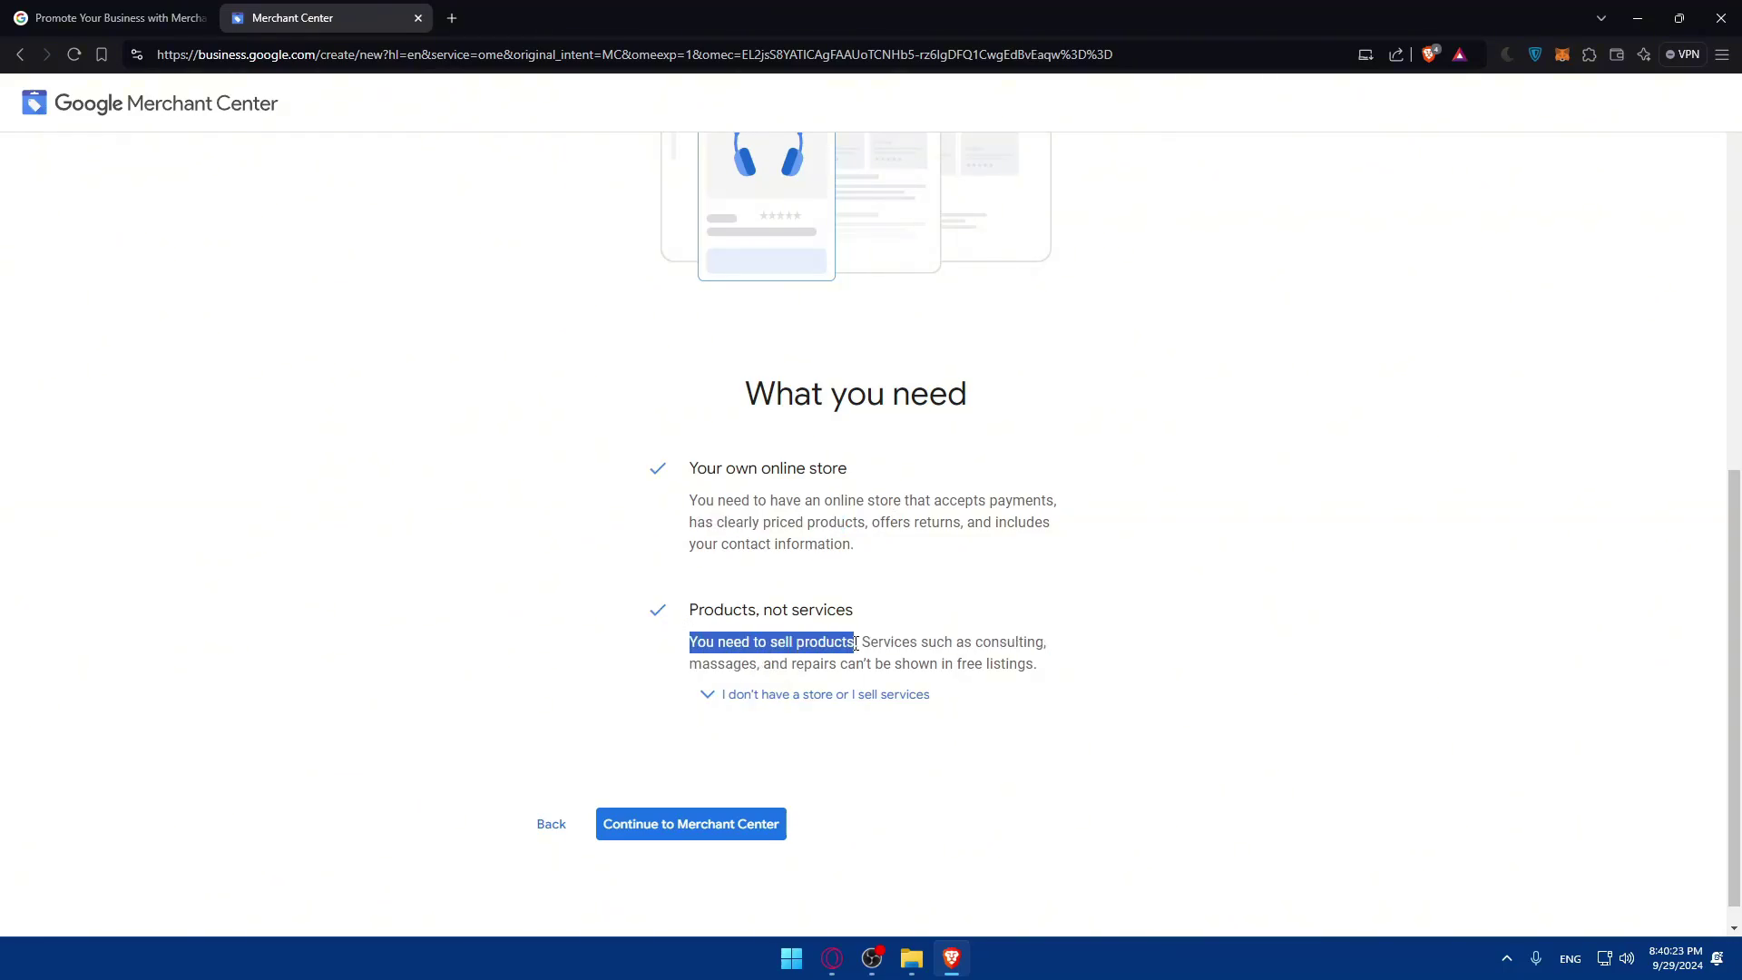
{"action": "left_click_drag", "start_coordinate": [689, 664], "coordinate": [999, 665]}
{"action": "left_click", "coordinate": [969, 665]}
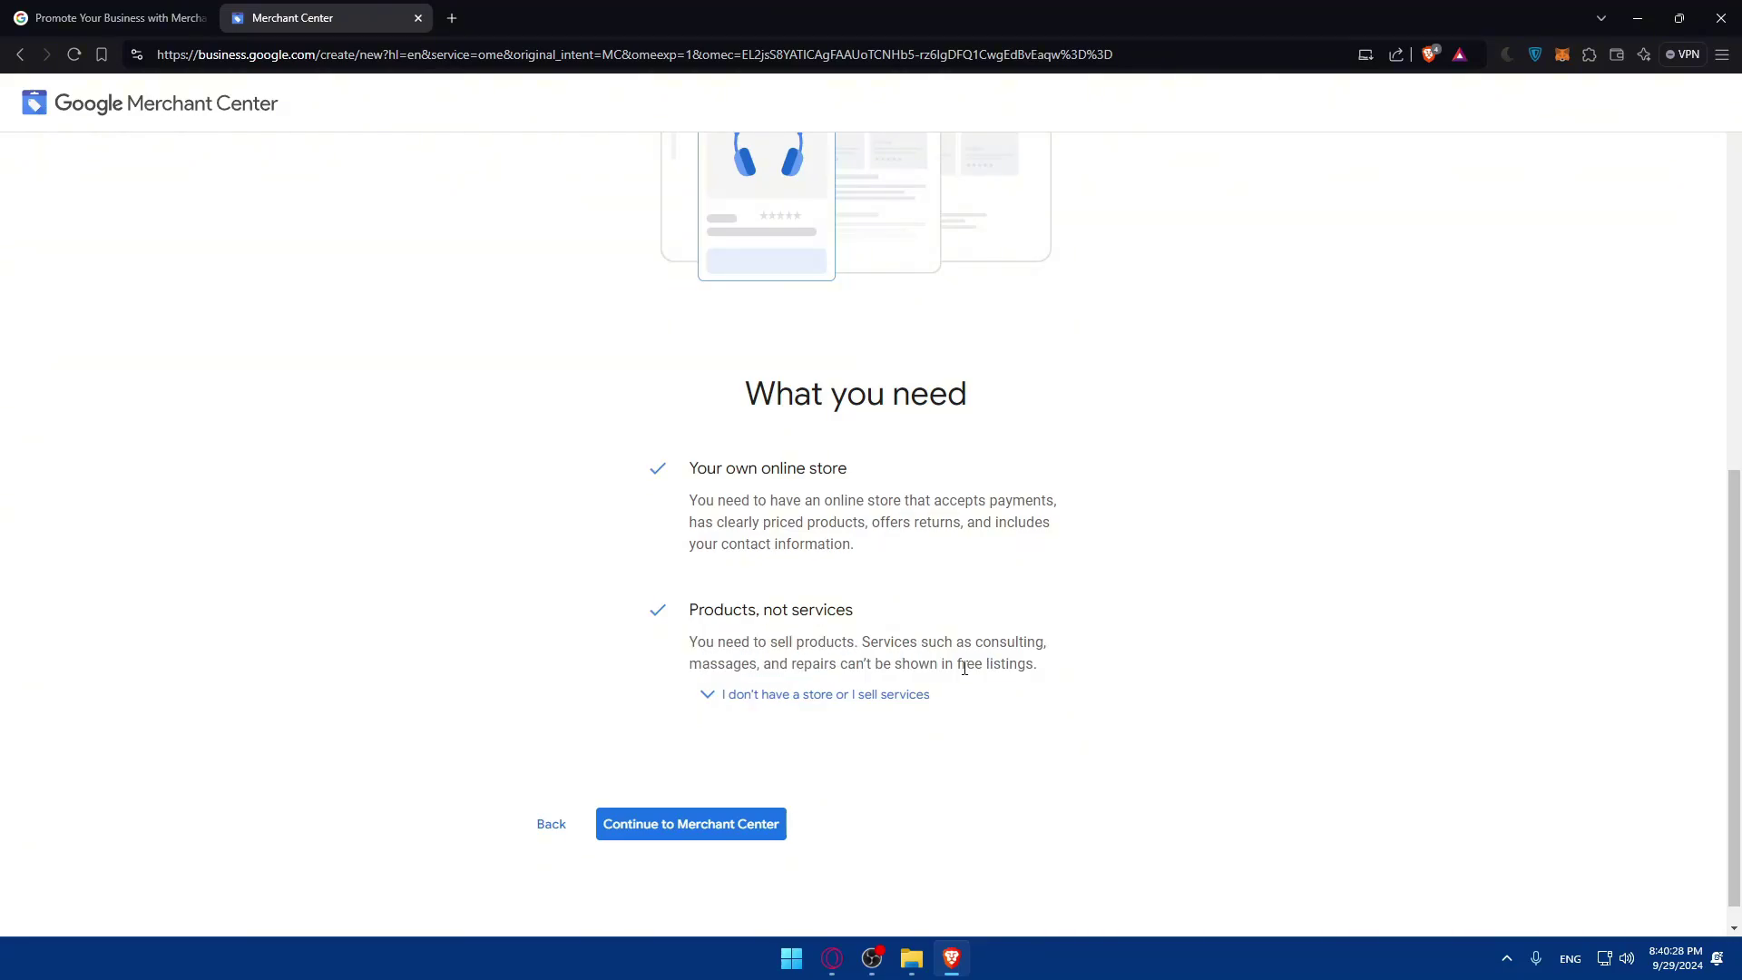
- Check the option for businesses without a store or selling services, and continue to the business info form
{"action": "left_click", "coordinate": [778, 704]}
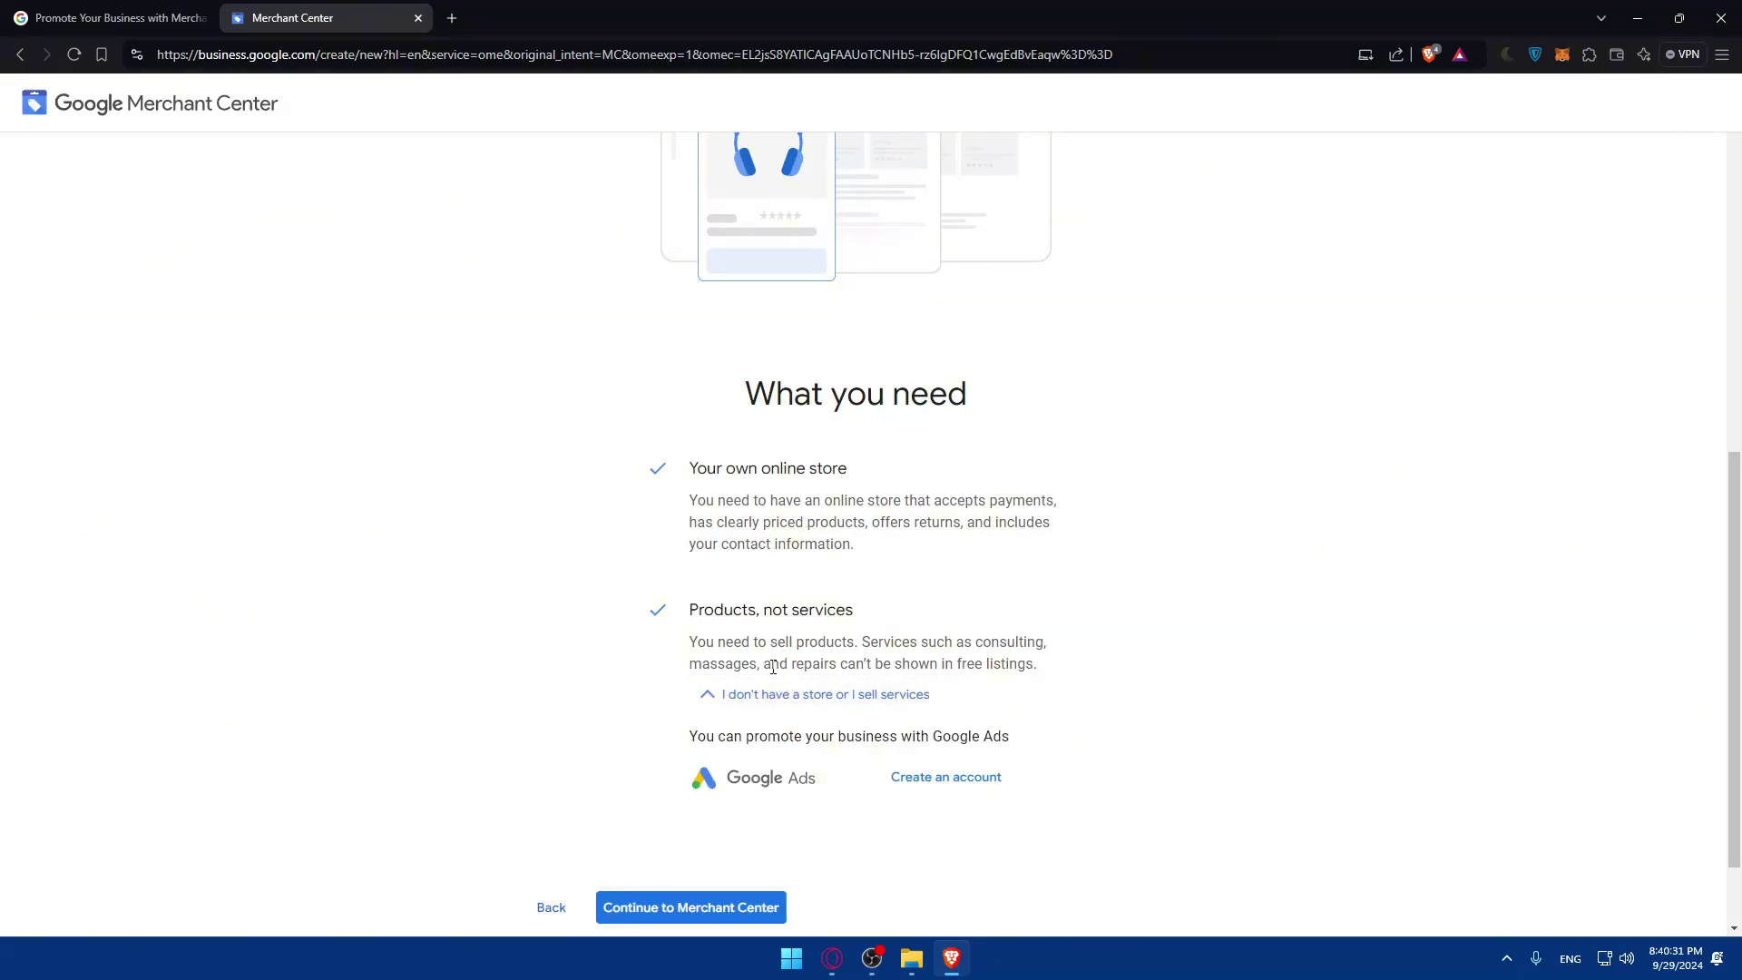
{"action": "left_click", "coordinate": [700, 705]}
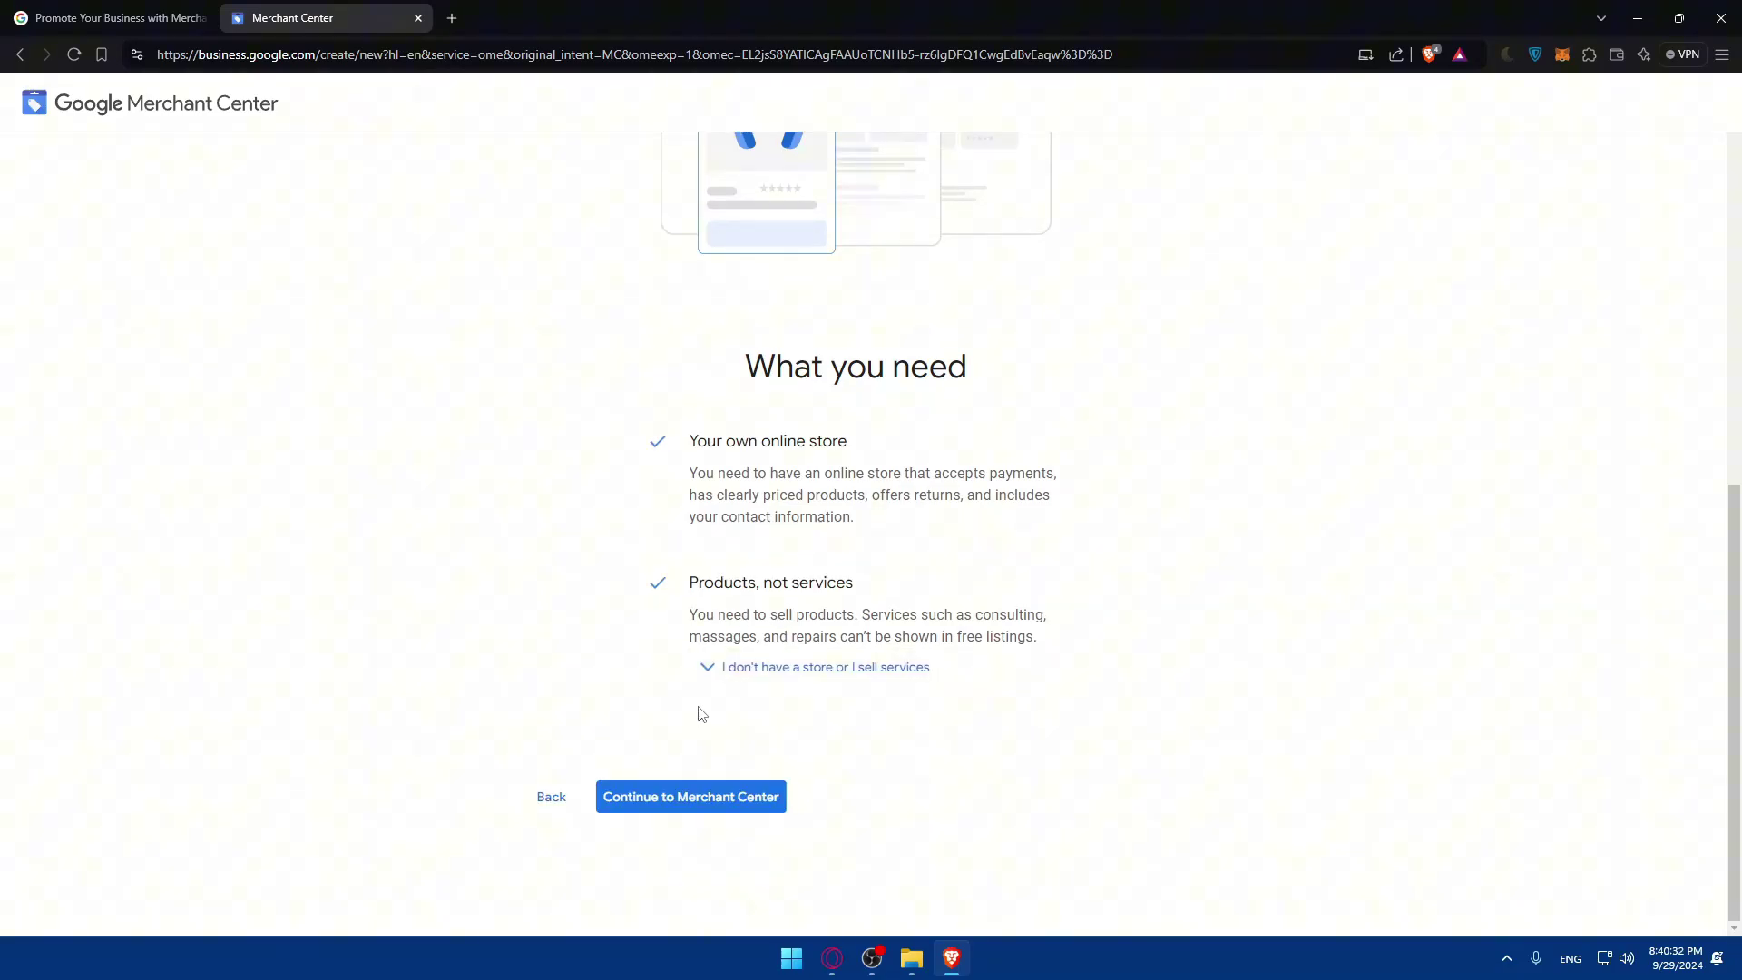
{"action": "left_click", "coordinate": [701, 805]}
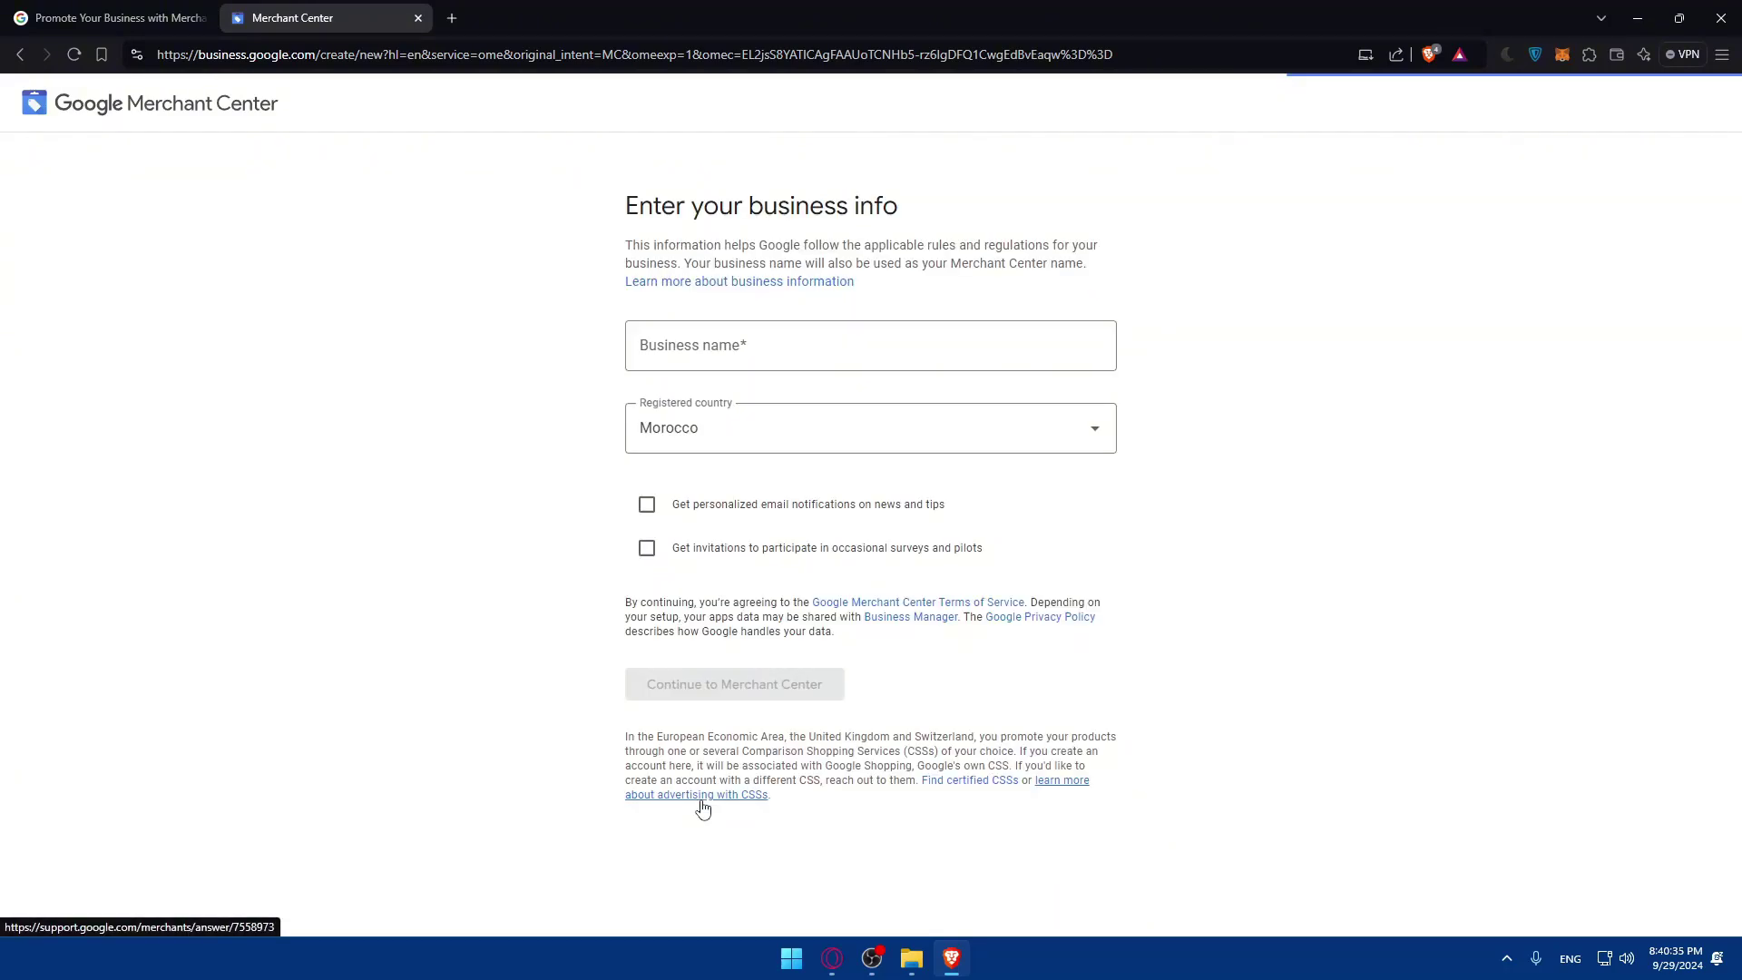
- Enter Omix as the business name and continue to Merchant Center
{"action": "left_click", "coordinate": [732, 338]}
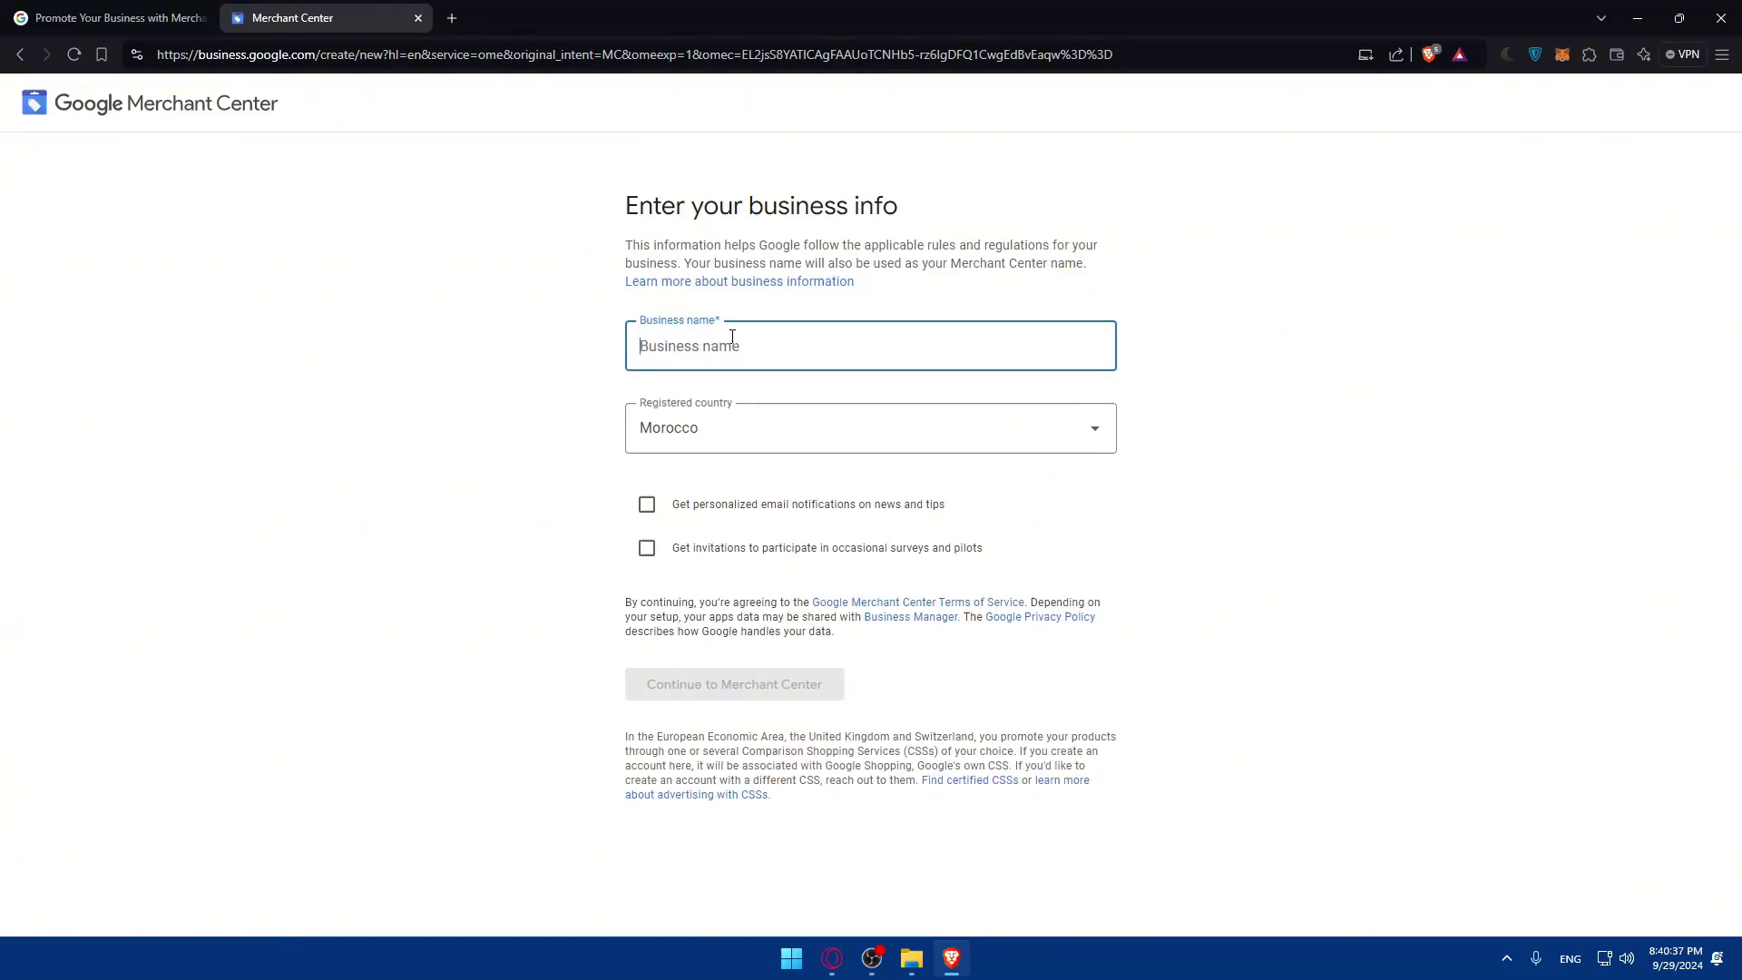
{"action": "type", "text": "Omix"}
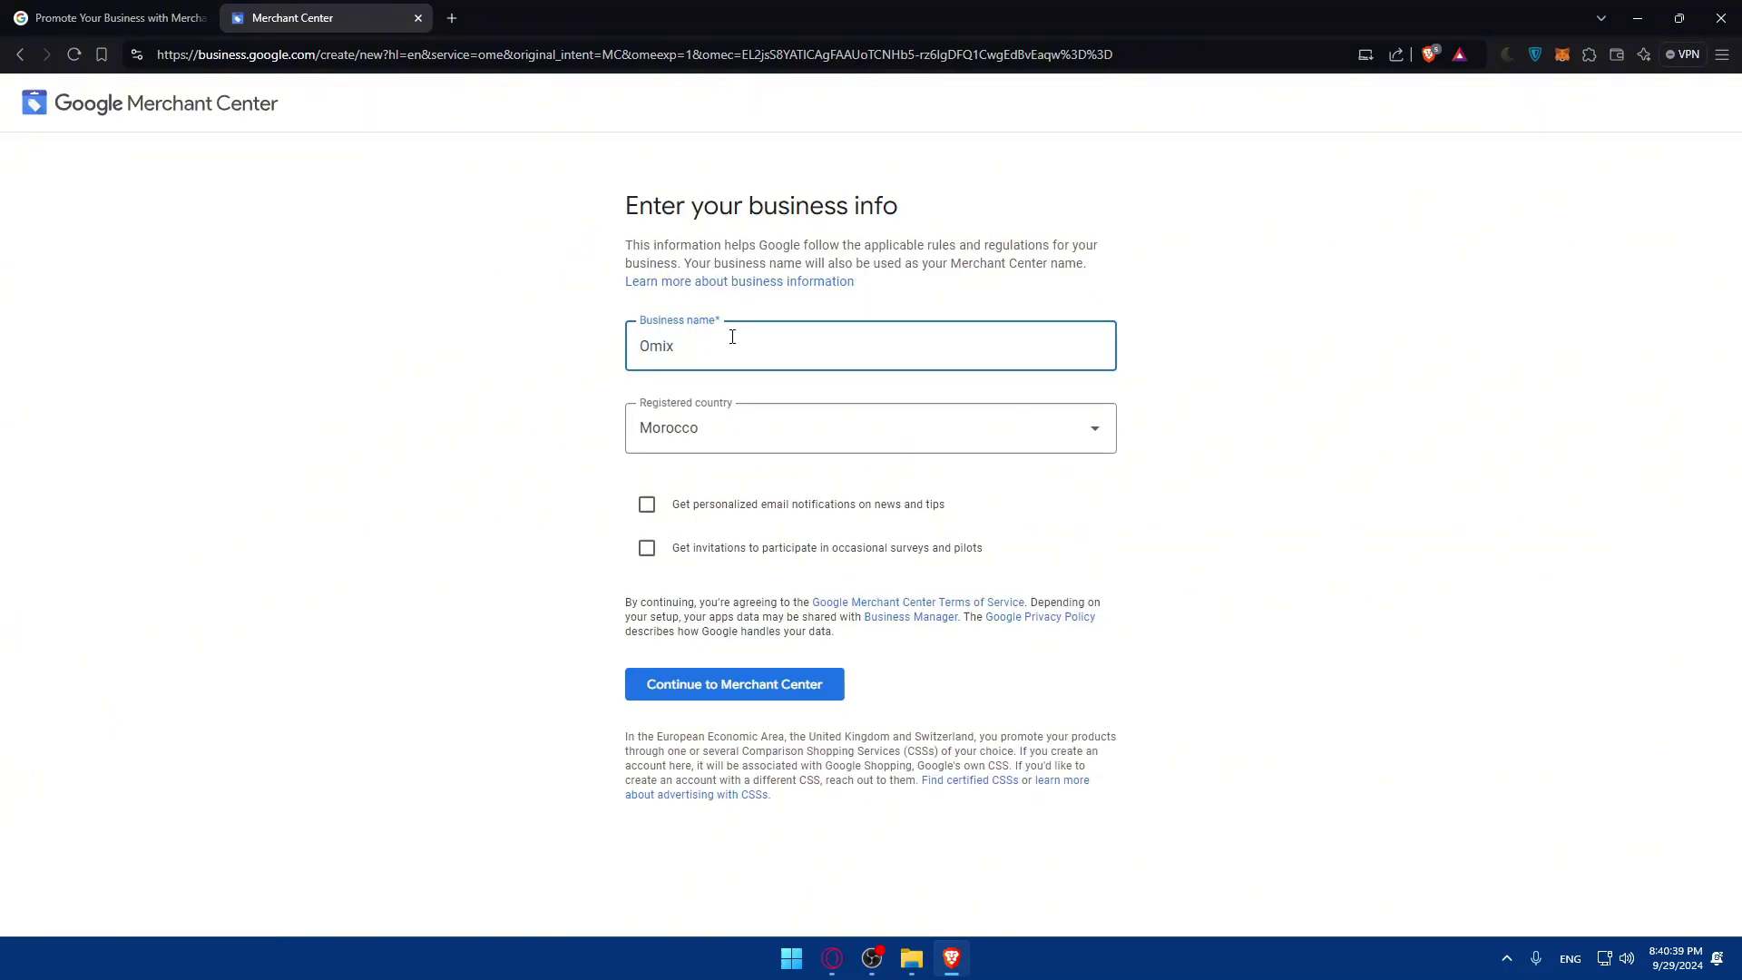
{"action": "left_click", "coordinate": [641, 506]}
{"action": "left_click", "coordinate": [645, 506]}
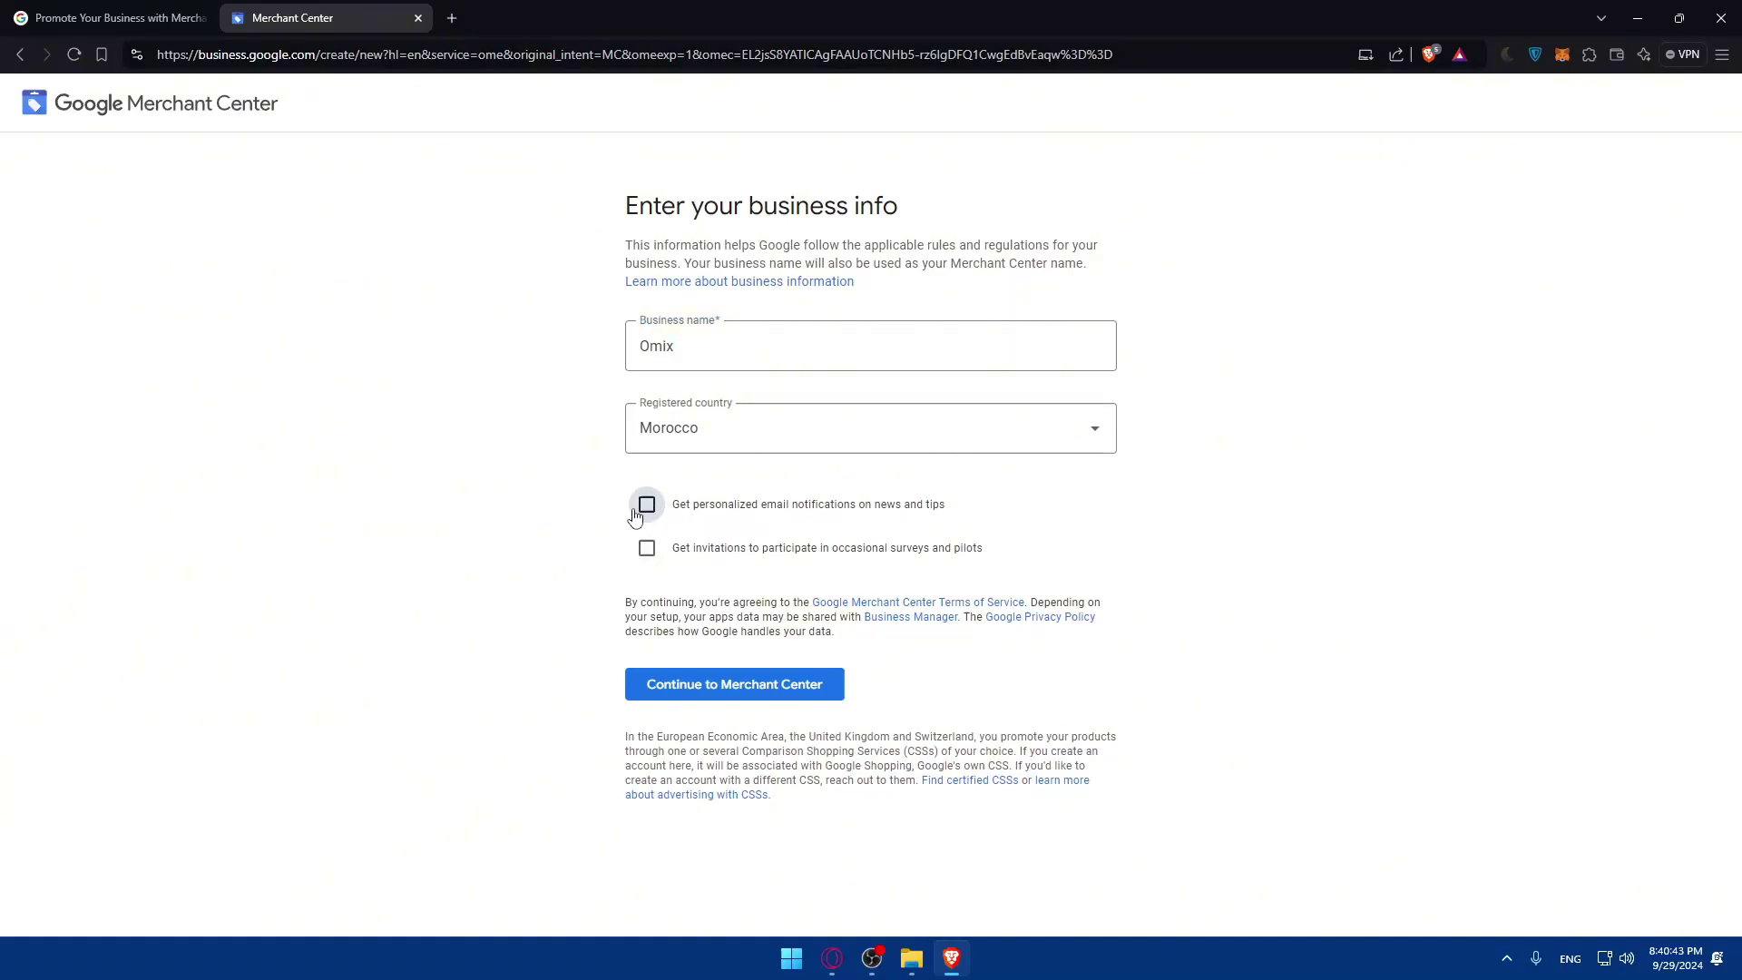
{"action": "left_click", "coordinate": [647, 550]}
{"action": "left_click", "coordinate": [670, 554]}
{"action": "left_click", "coordinate": [697, 678]}
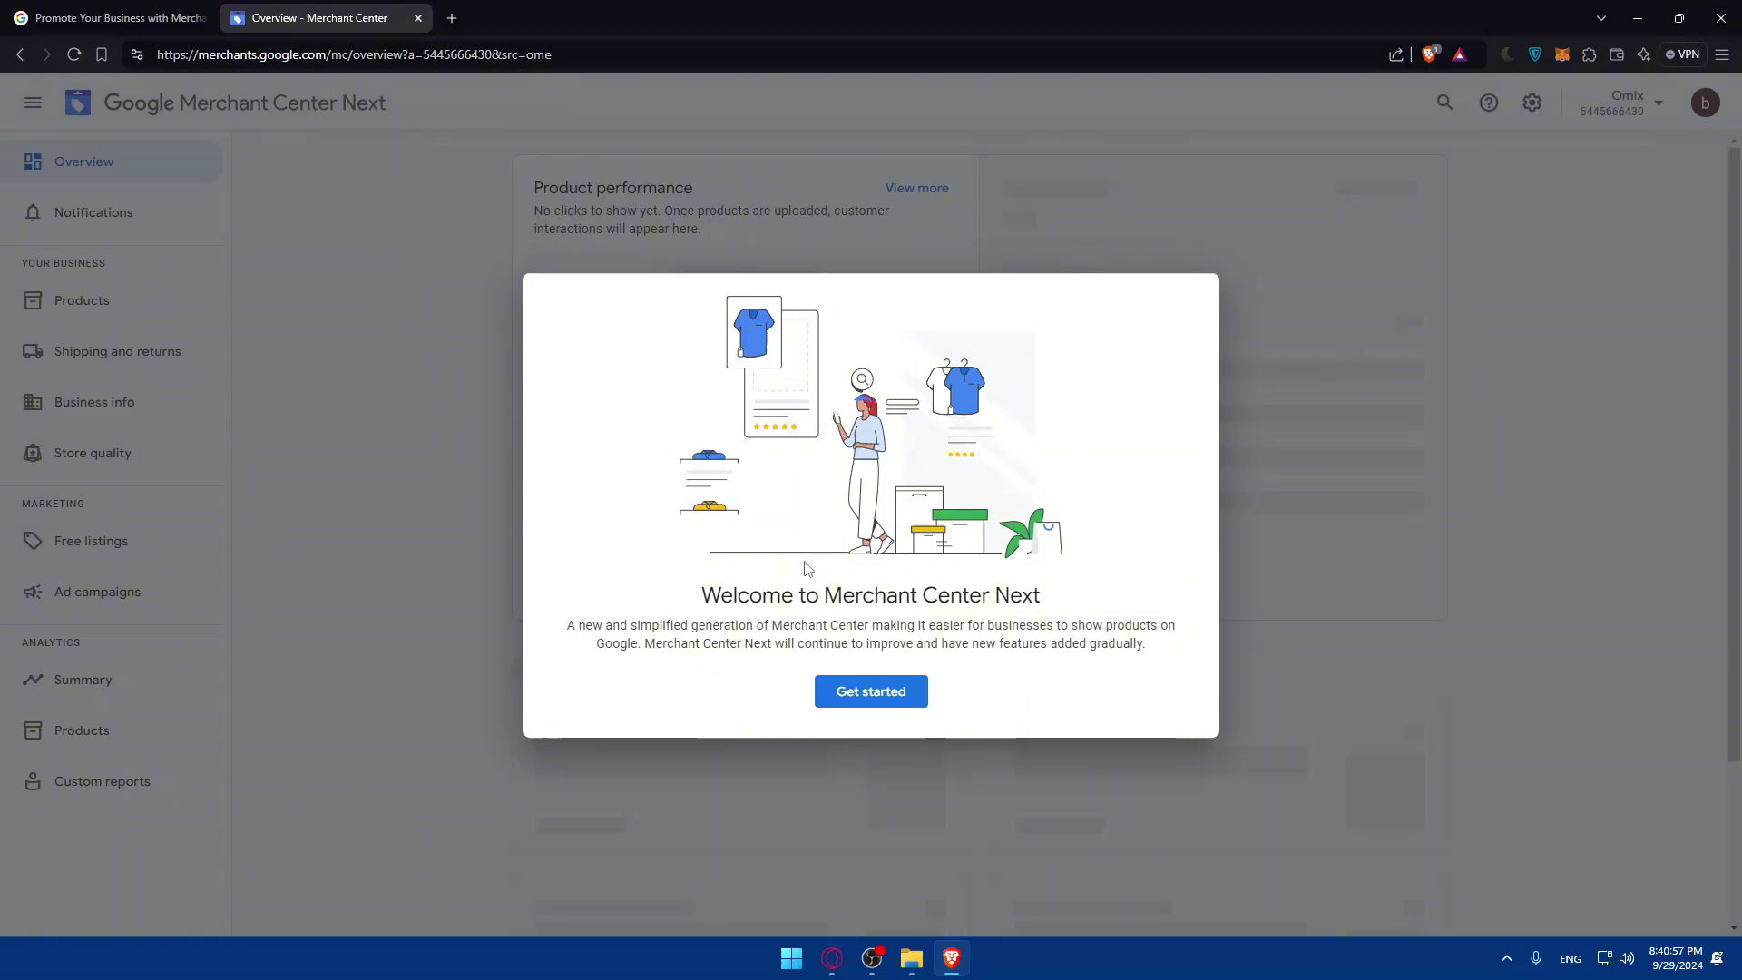
- Read the Merchant Center Next welcome message and get started with the account
{"action": "left_click_drag", "start_coordinate": [701, 595], "coordinate": [1056, 602]}
{"action": "left_click", "coordinate": [1056, 603]}
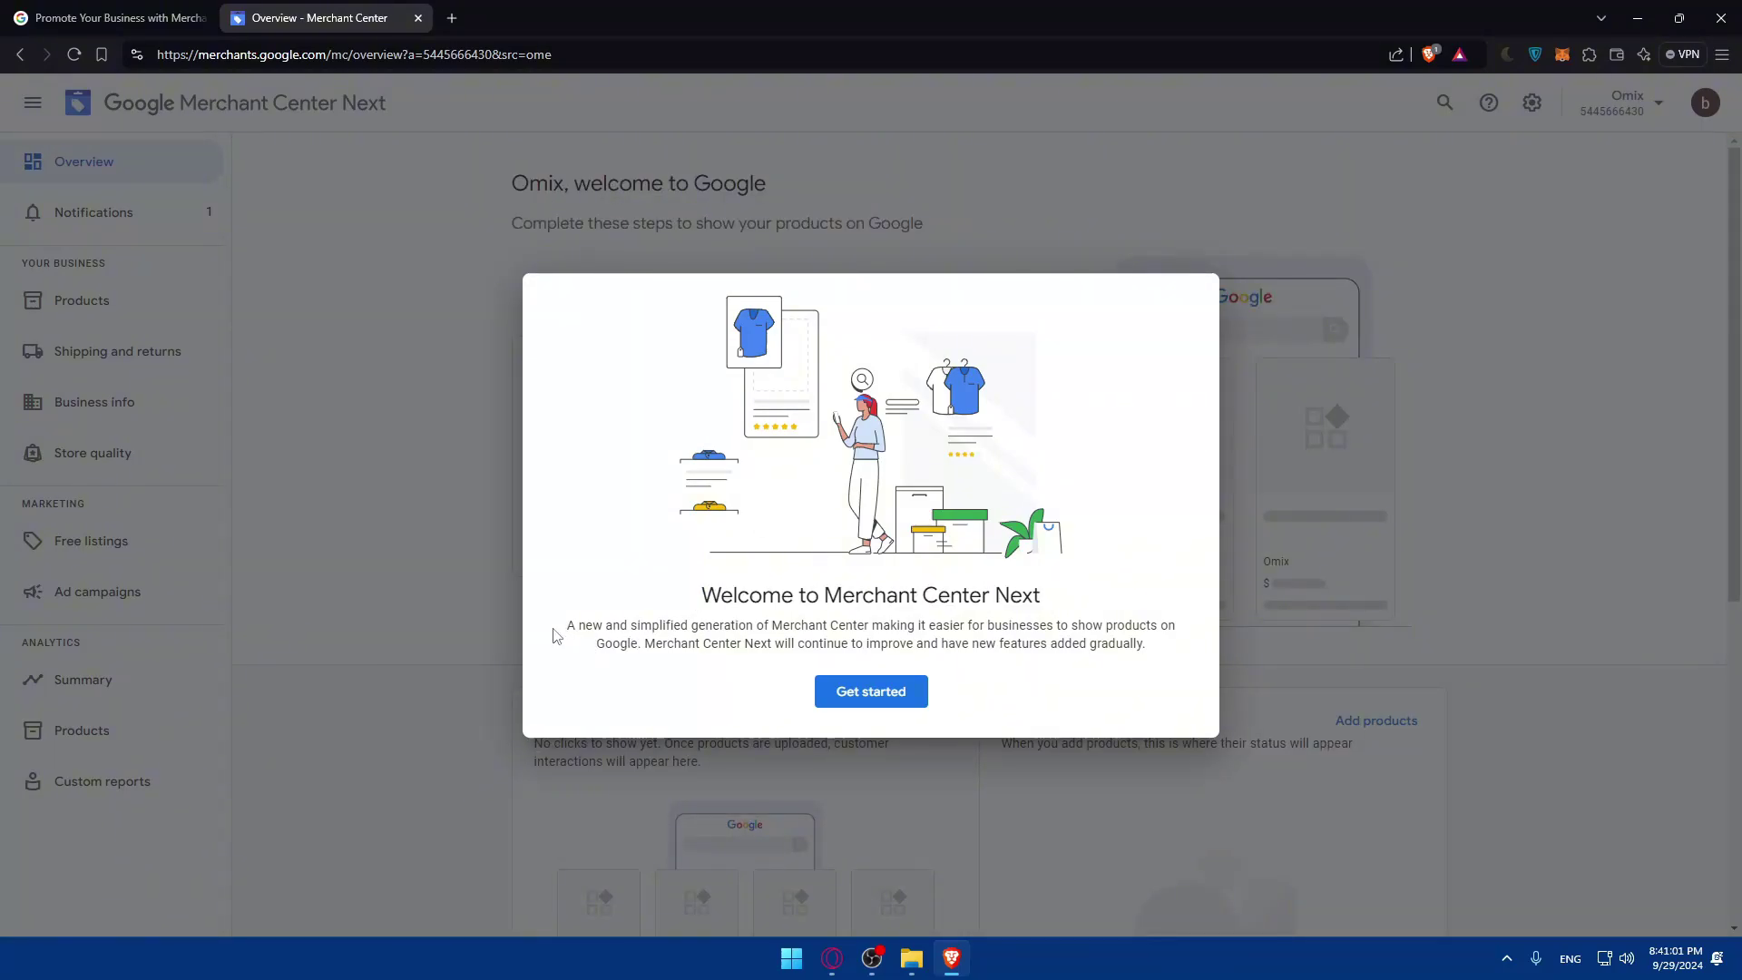
{"action": "left_click_drag", "start_coordinate": [565, 628], "coordinate": [1132, 635]}
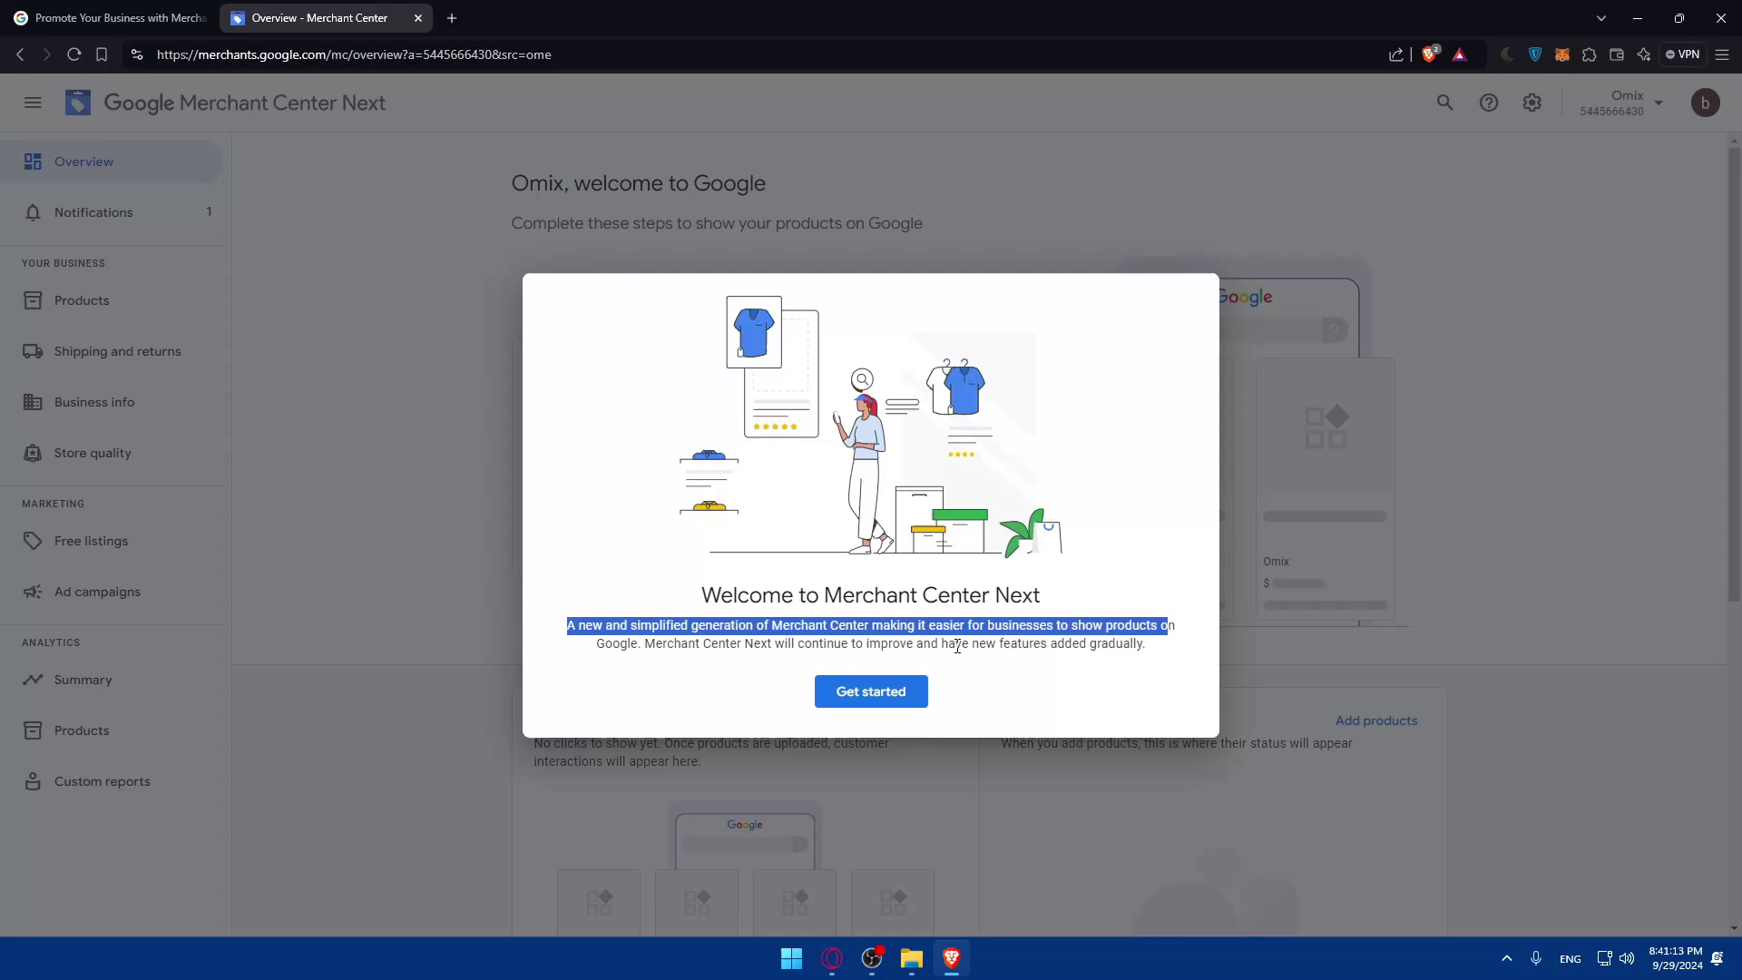
{"action": "left_click_drag", "start_coordinate": [997, 645], "coordinate": [1054, 648]}
{"action": "left_click", "coordinate": [1055, 649]}
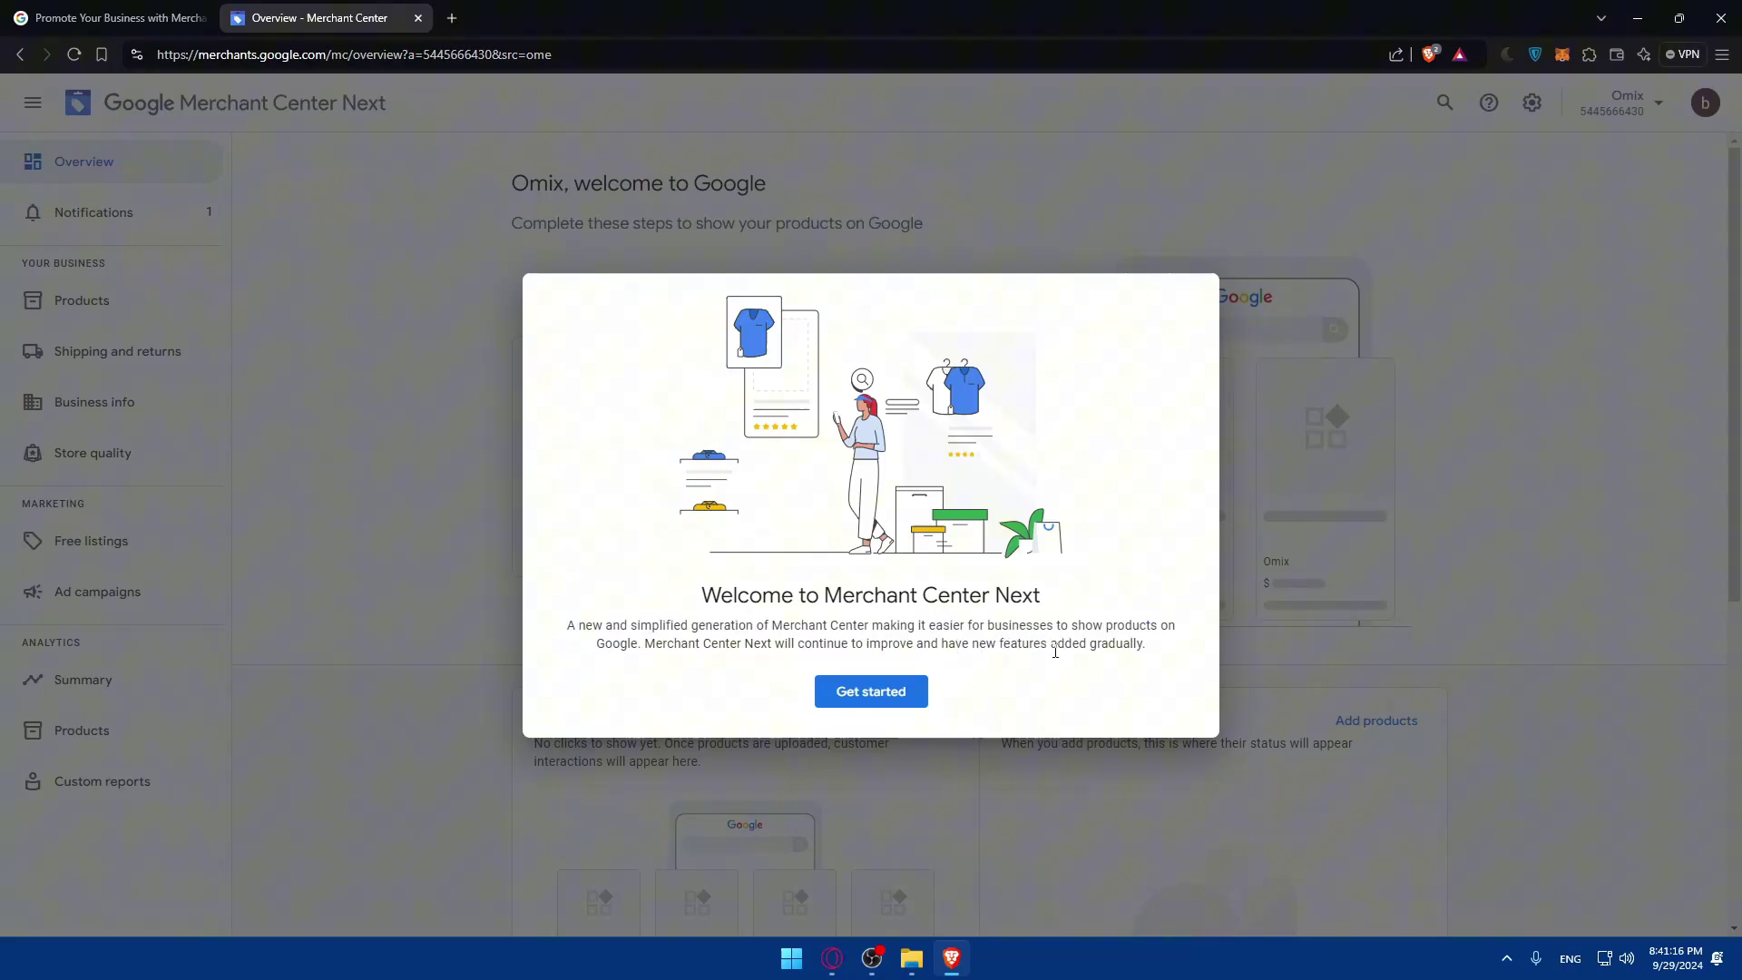
{"action": "left_click", "coordinate": [865, 694]}
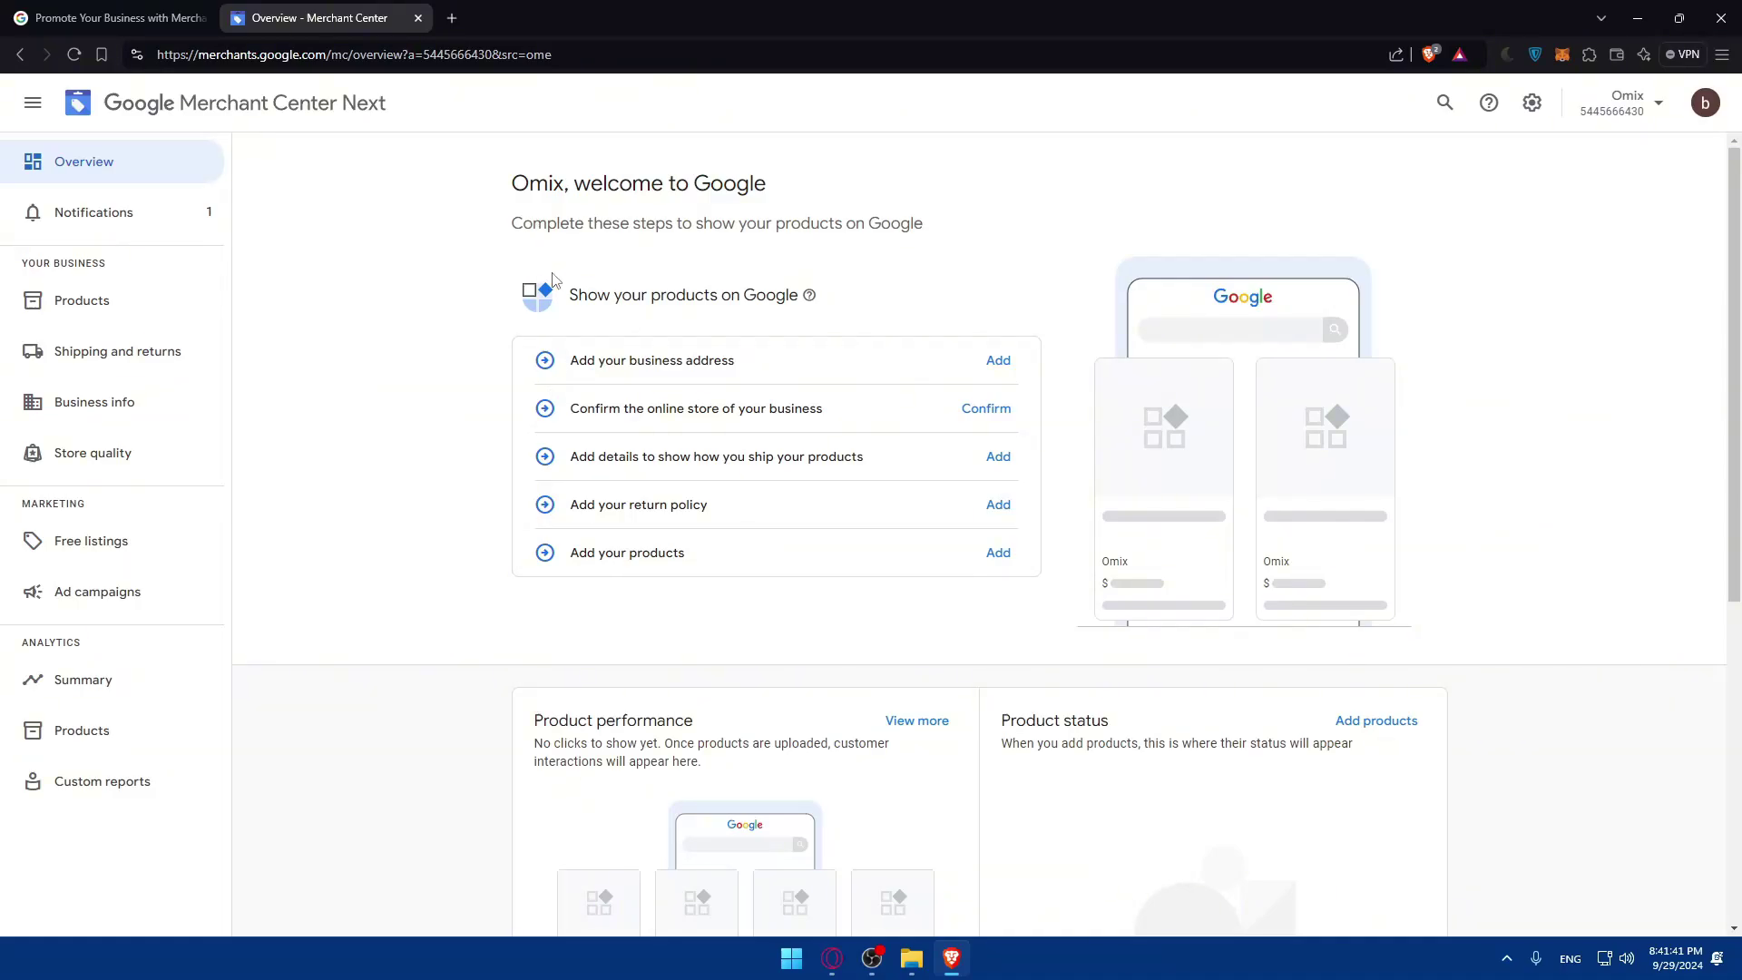
- Review the setup tasks for showing products on Google and open the confirmation of the business's online store
{"action": "left_click_drag", "start_coordinate": [552, 278], "coordinate": [439, 490]}
{"action": "left_click", "coordinate": [433, 467]}
{"action": "left_click_drag", "start_coordinate": [570, 410], "coordinate": [844, 414]}
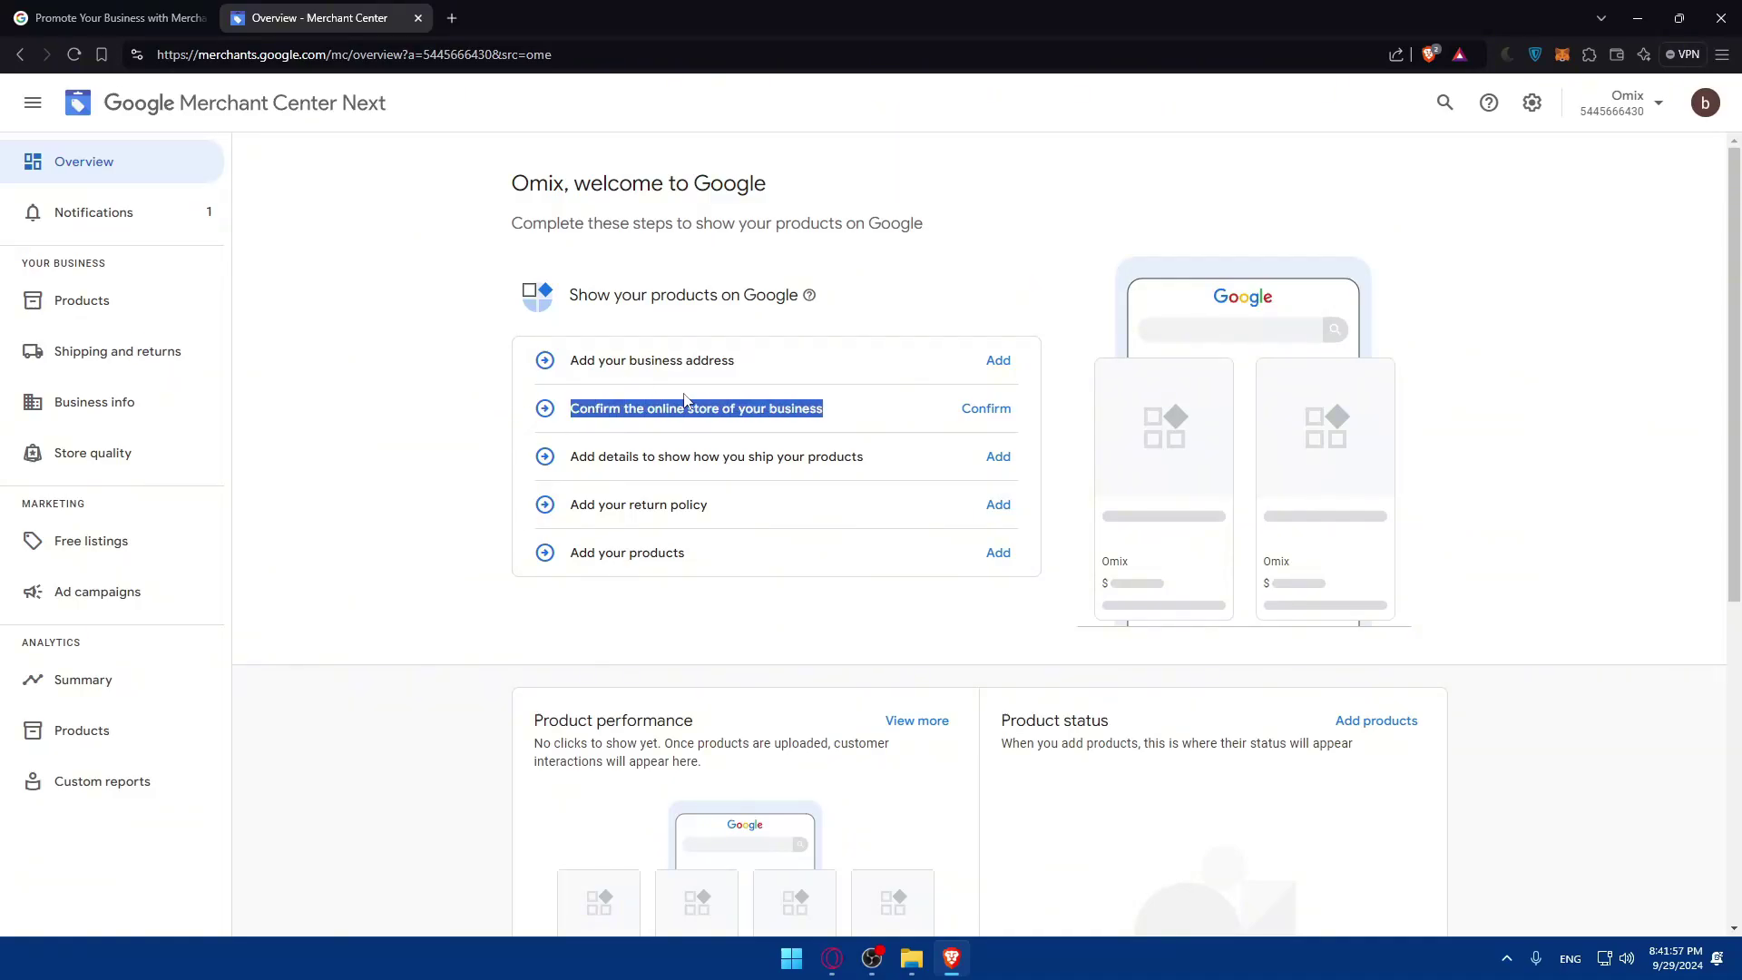
{"action": "left_click", "coordinate": [969, 419]}
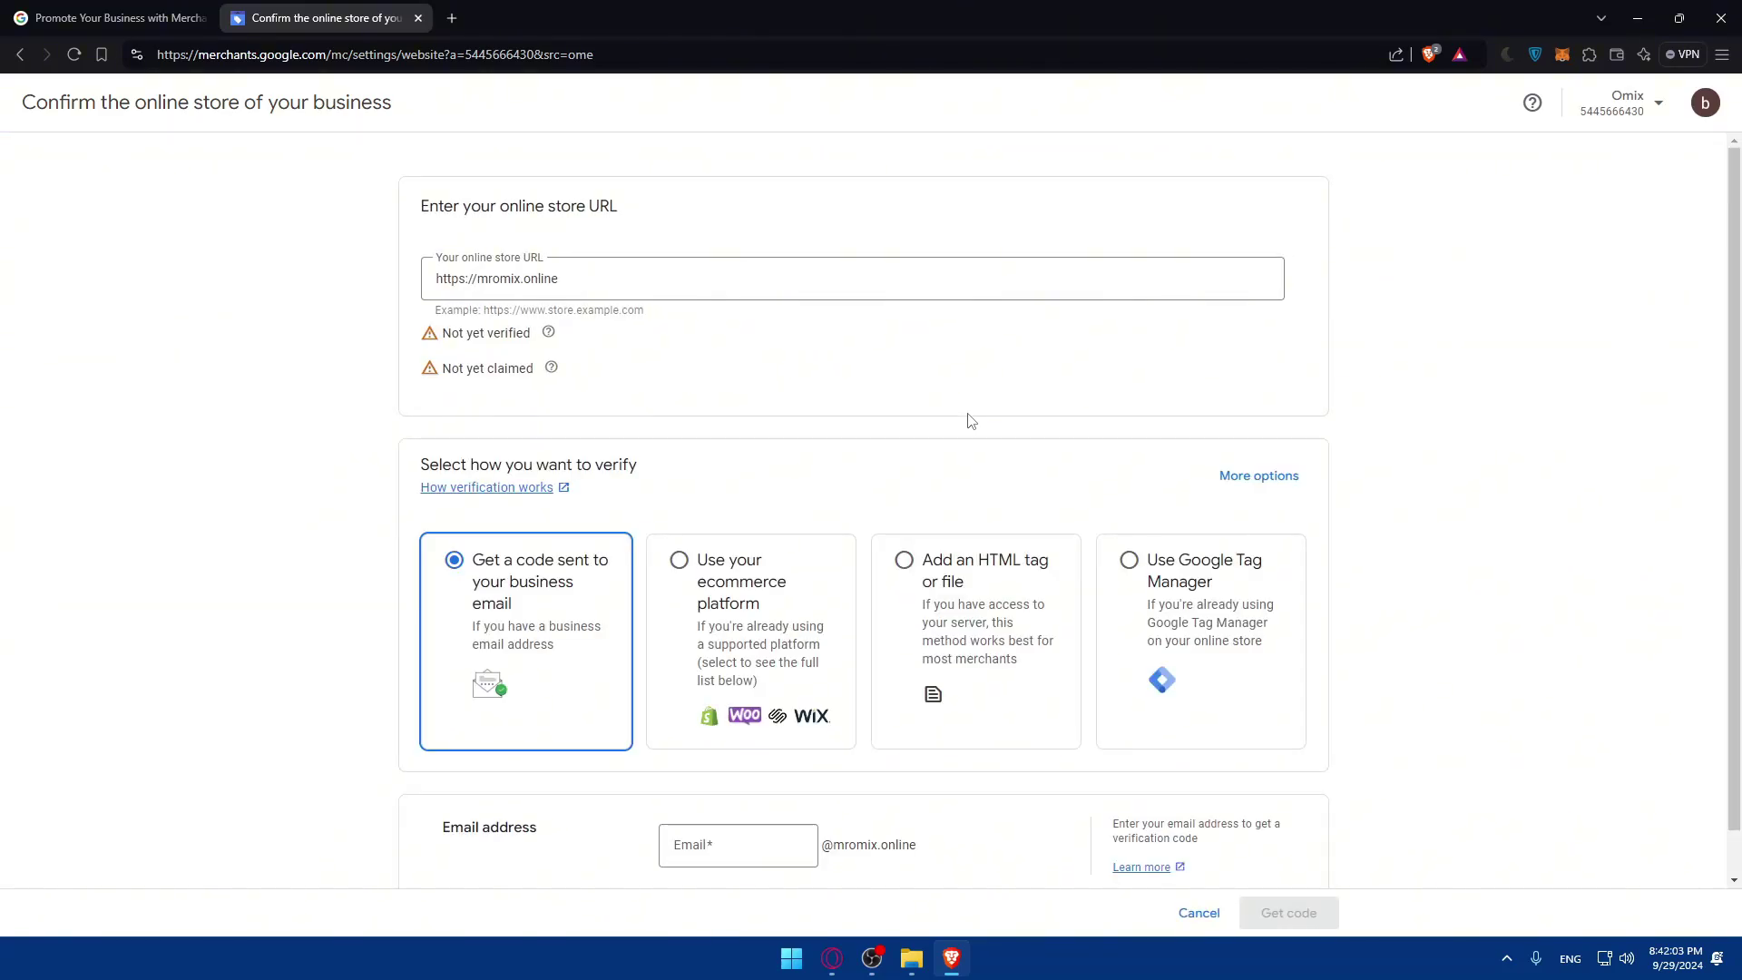
- Examine the store URL and its verification and claim status, including the explanation of claiming a website
{"action": "left_click_drag", "start_coordinate": [646, 292], "coordinate": [255, 288]}
{"action": "left_click_drag", "start_coordinate": [774, 276], "coordinate": [188, 291]}
{"action": "left_click_drag", "start_coordinate": [614, 287], "coordinate": [325, 288]}
{"action": "left_click", "coordinate": [621, 279]}
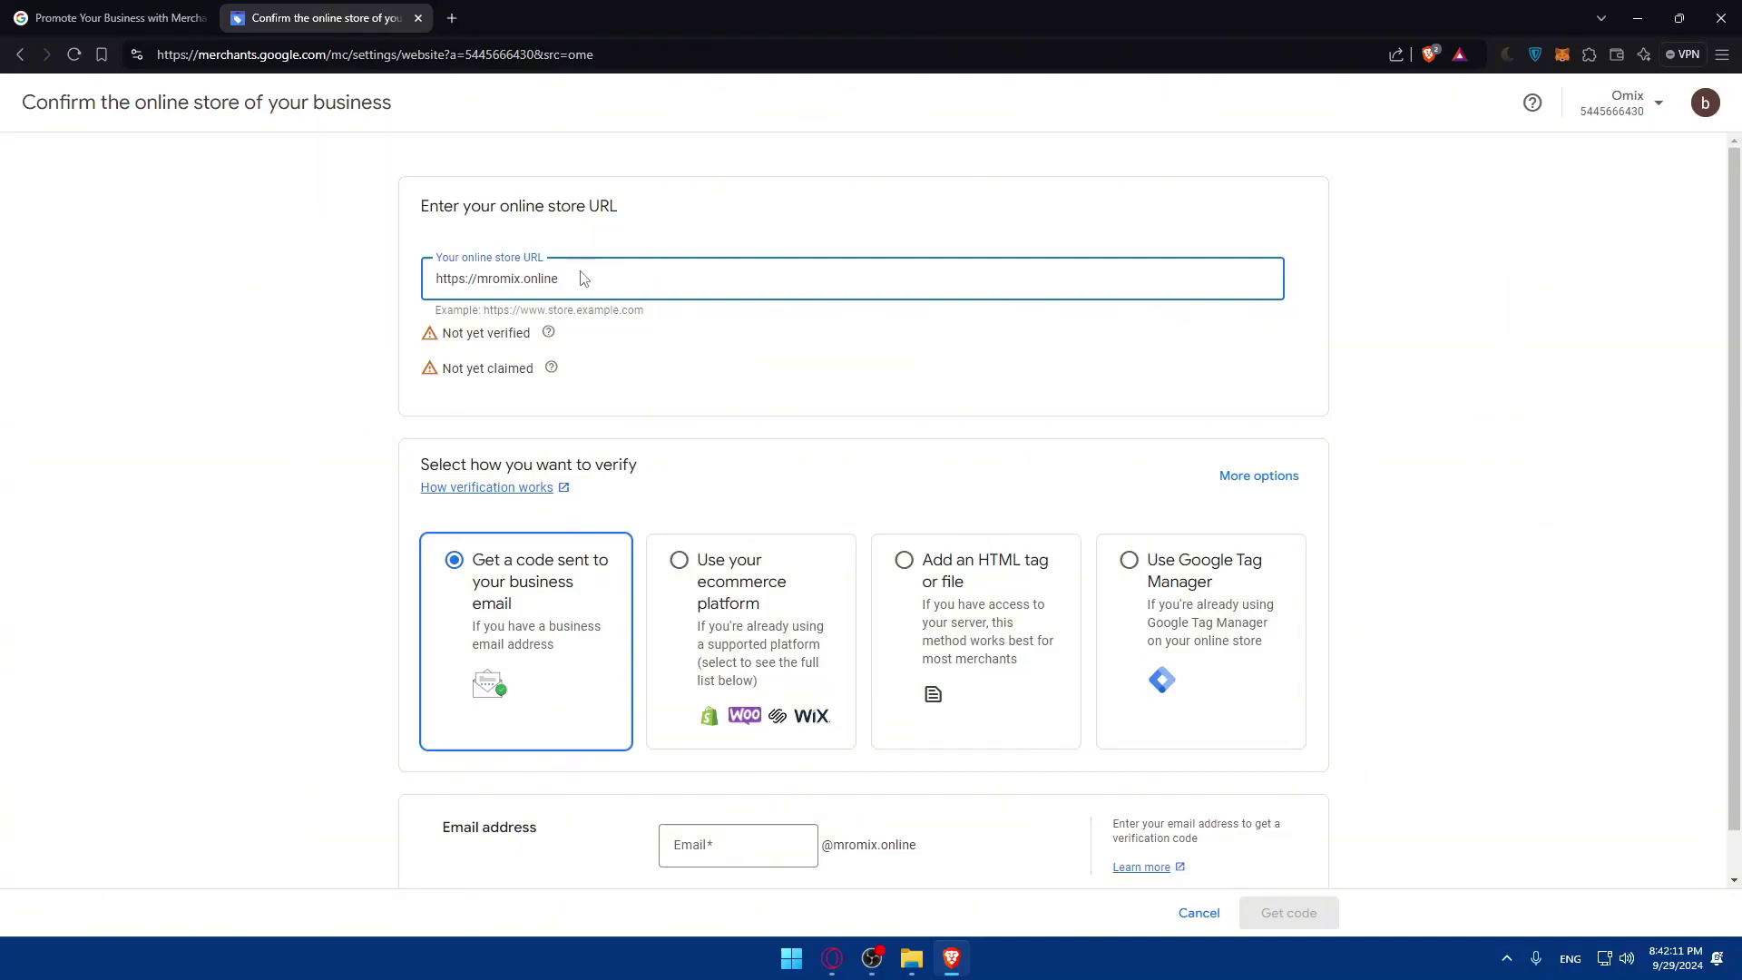
{"action": "left_click", "coordinate": [513, 333]}
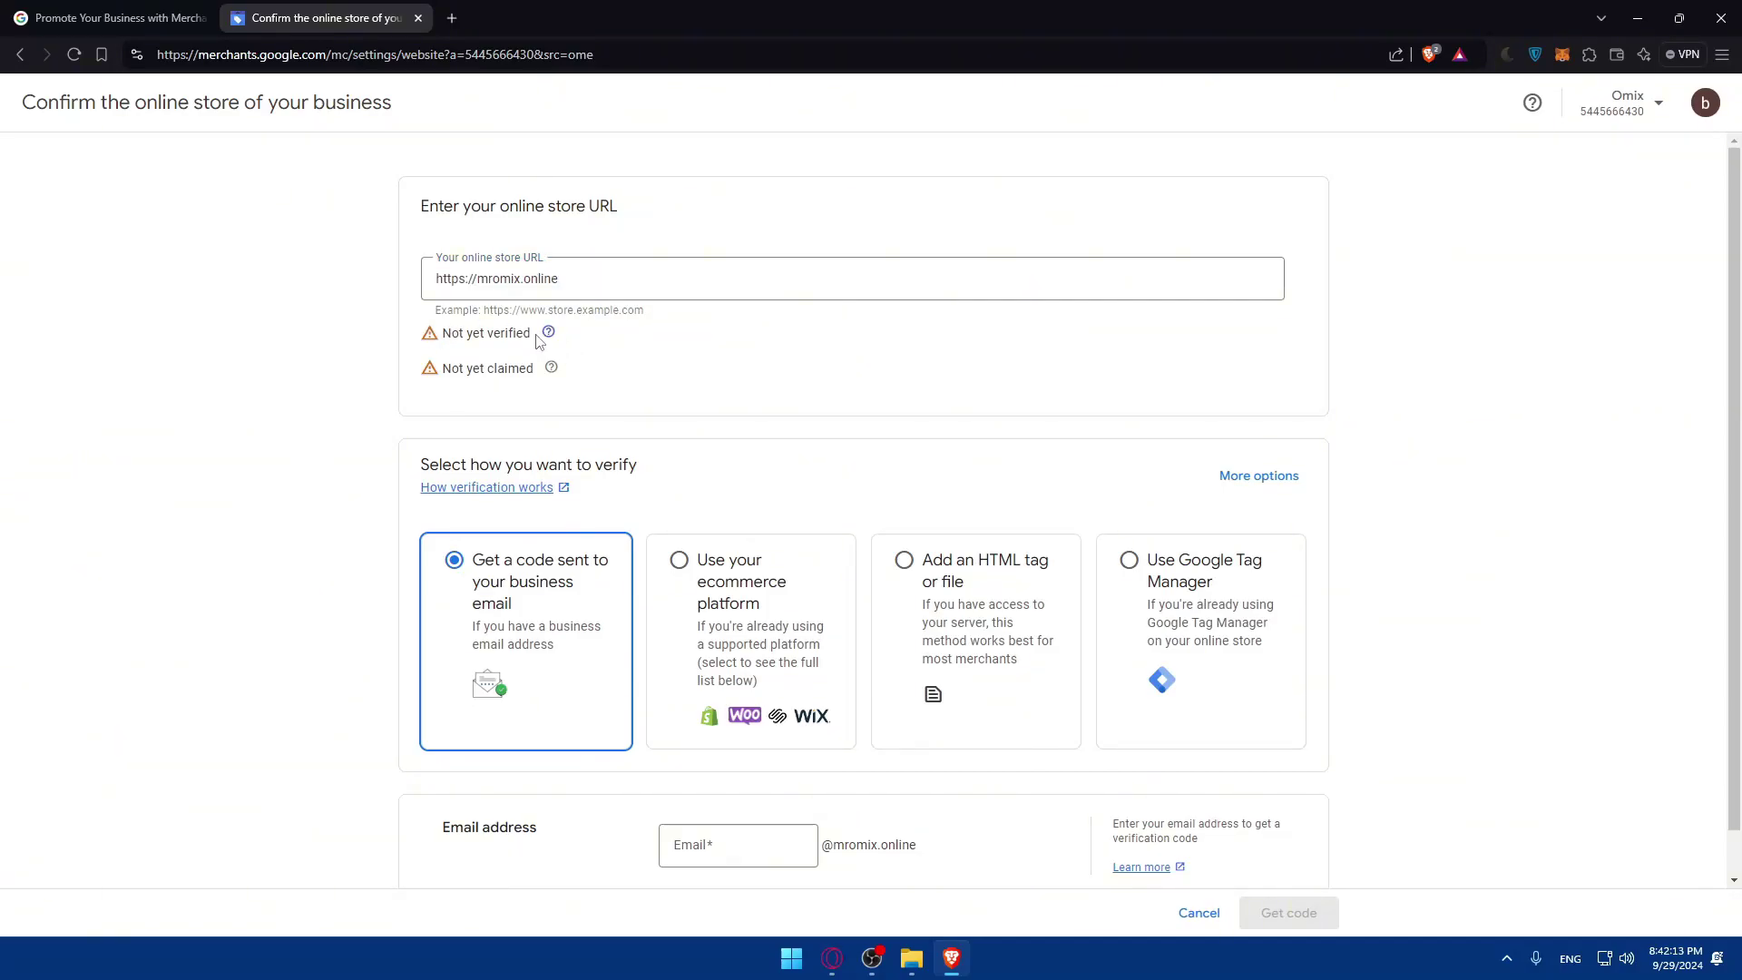
{"action": "left_click_drag", "start_coordinate": [545, 335], "coordinate": [404, 341]}
{"action": "left_click_drag", "start_coordinate": [539, 379], "coordinate": [430, 378]}
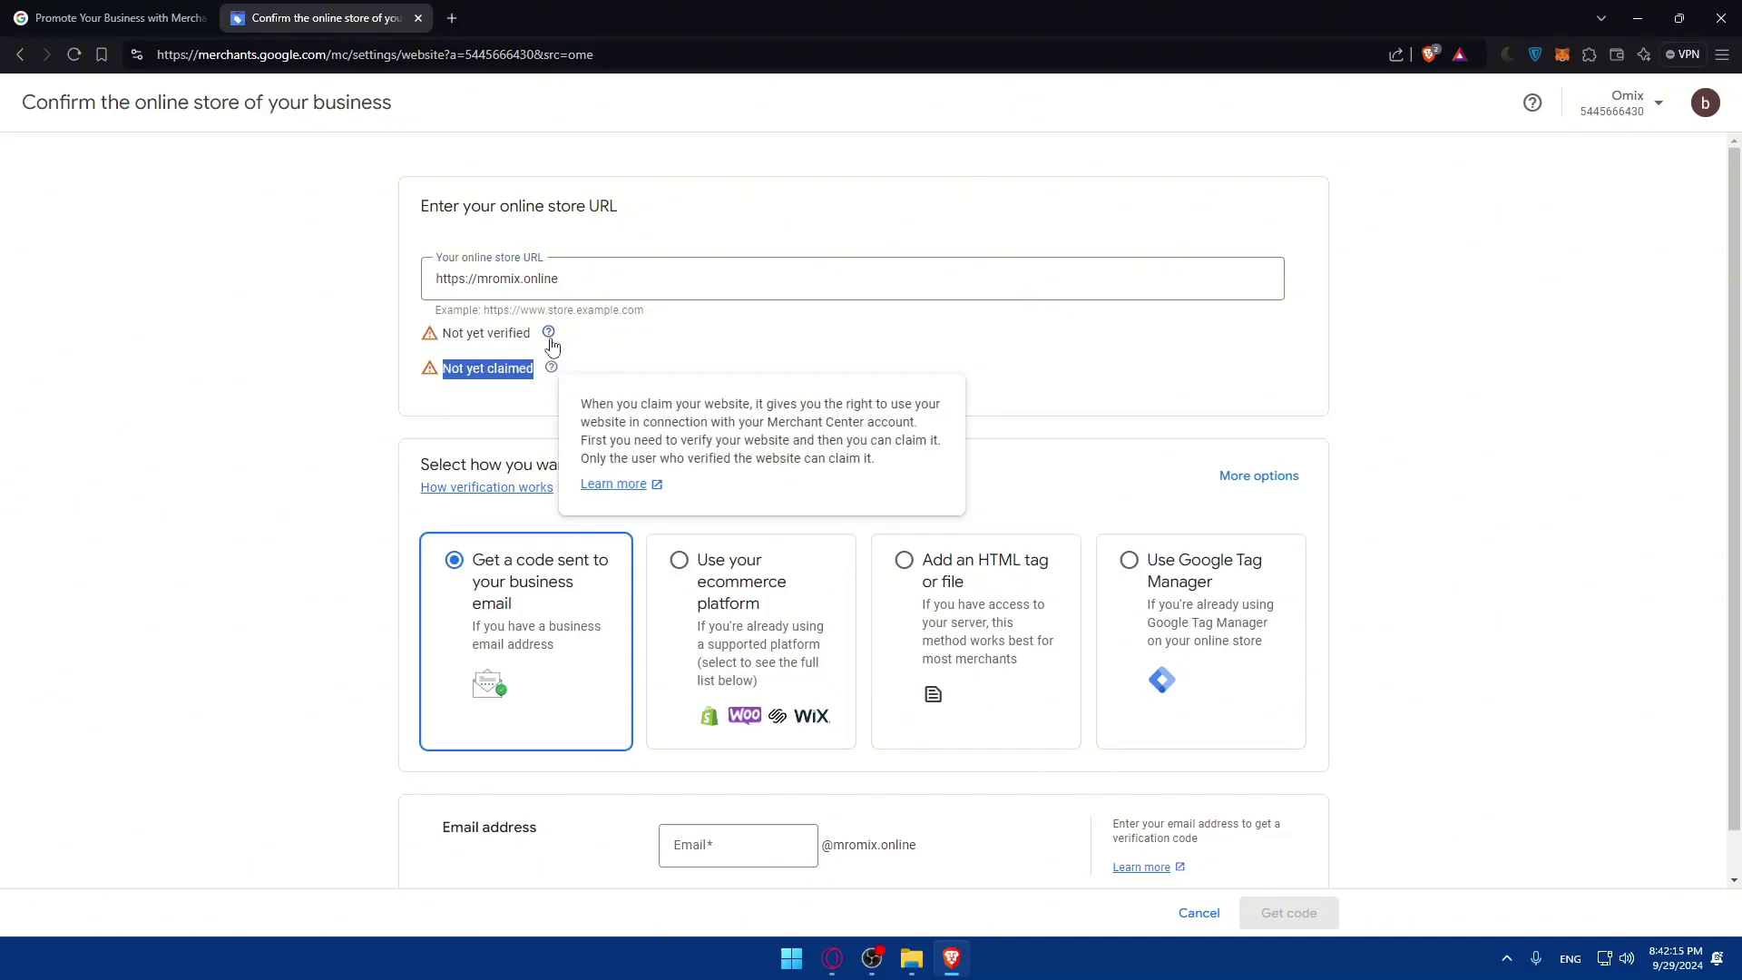
{"action": "left_click", "coordinate": [663, 343]}
{"action": "scroll", "coordinate": [545, 426], "scroll_direction": "down", "scroll_amount": 1}
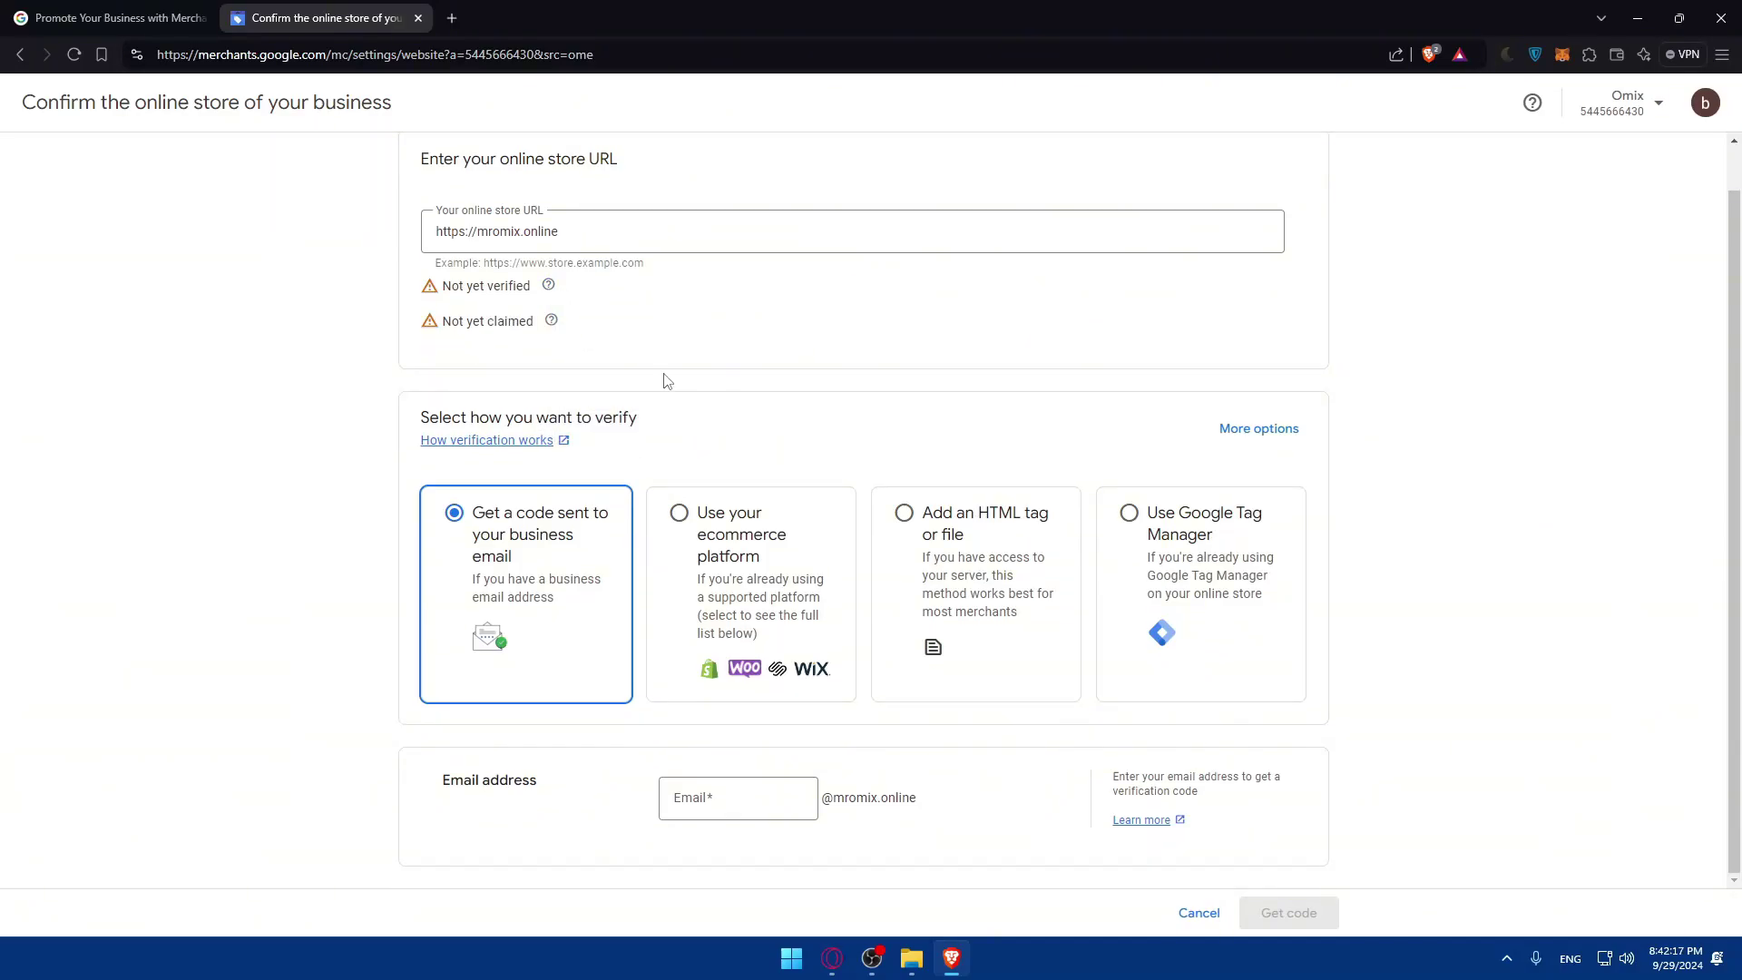
- Look at the verification methods and browse the e-commerce platforms supported for verifying the store
{"action": "left_click_drag", "start_coordinate": [410, 405], "coordinate": [654, 417]}
{"action": "left_click", "coordinate": [653, 418]}
{"action": "left_click", "coordinate": [691, 529]}
{"action": "scroll", "coordinate": [735, 567], "scroll_direction": "down", "scroll_amount": 2}
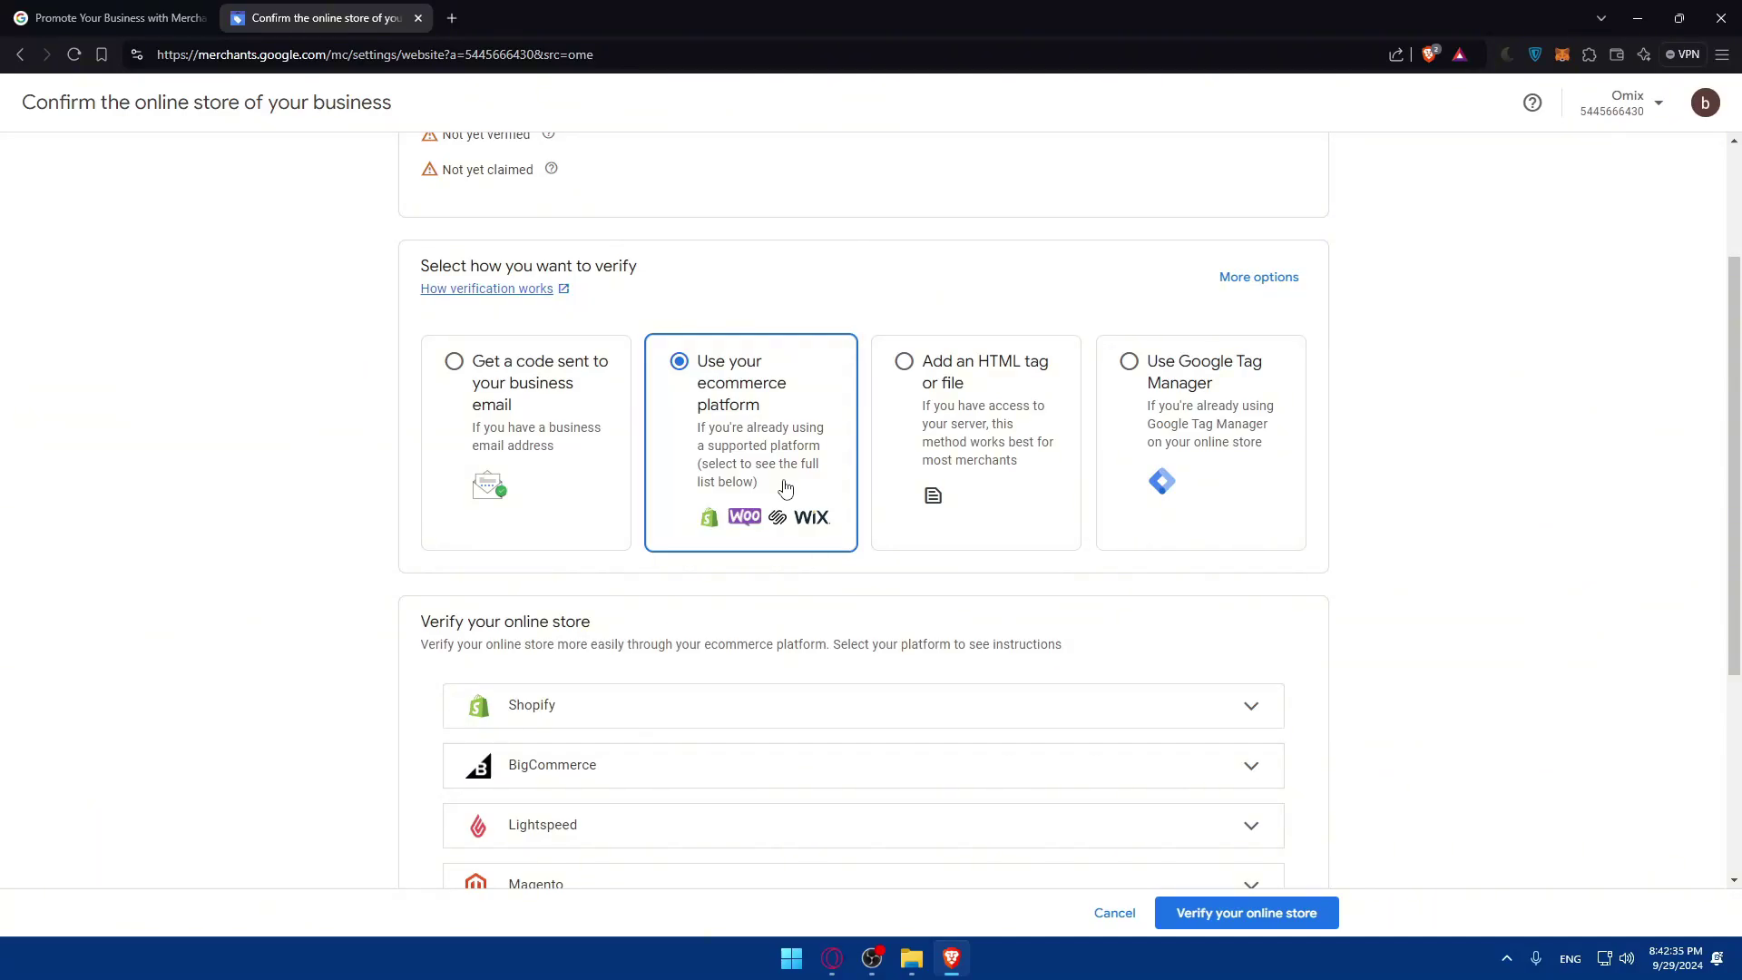
{"action": "scroll", "coordinate": [785, 488], "scroll_direction": "down", "scroll_amount": 5}
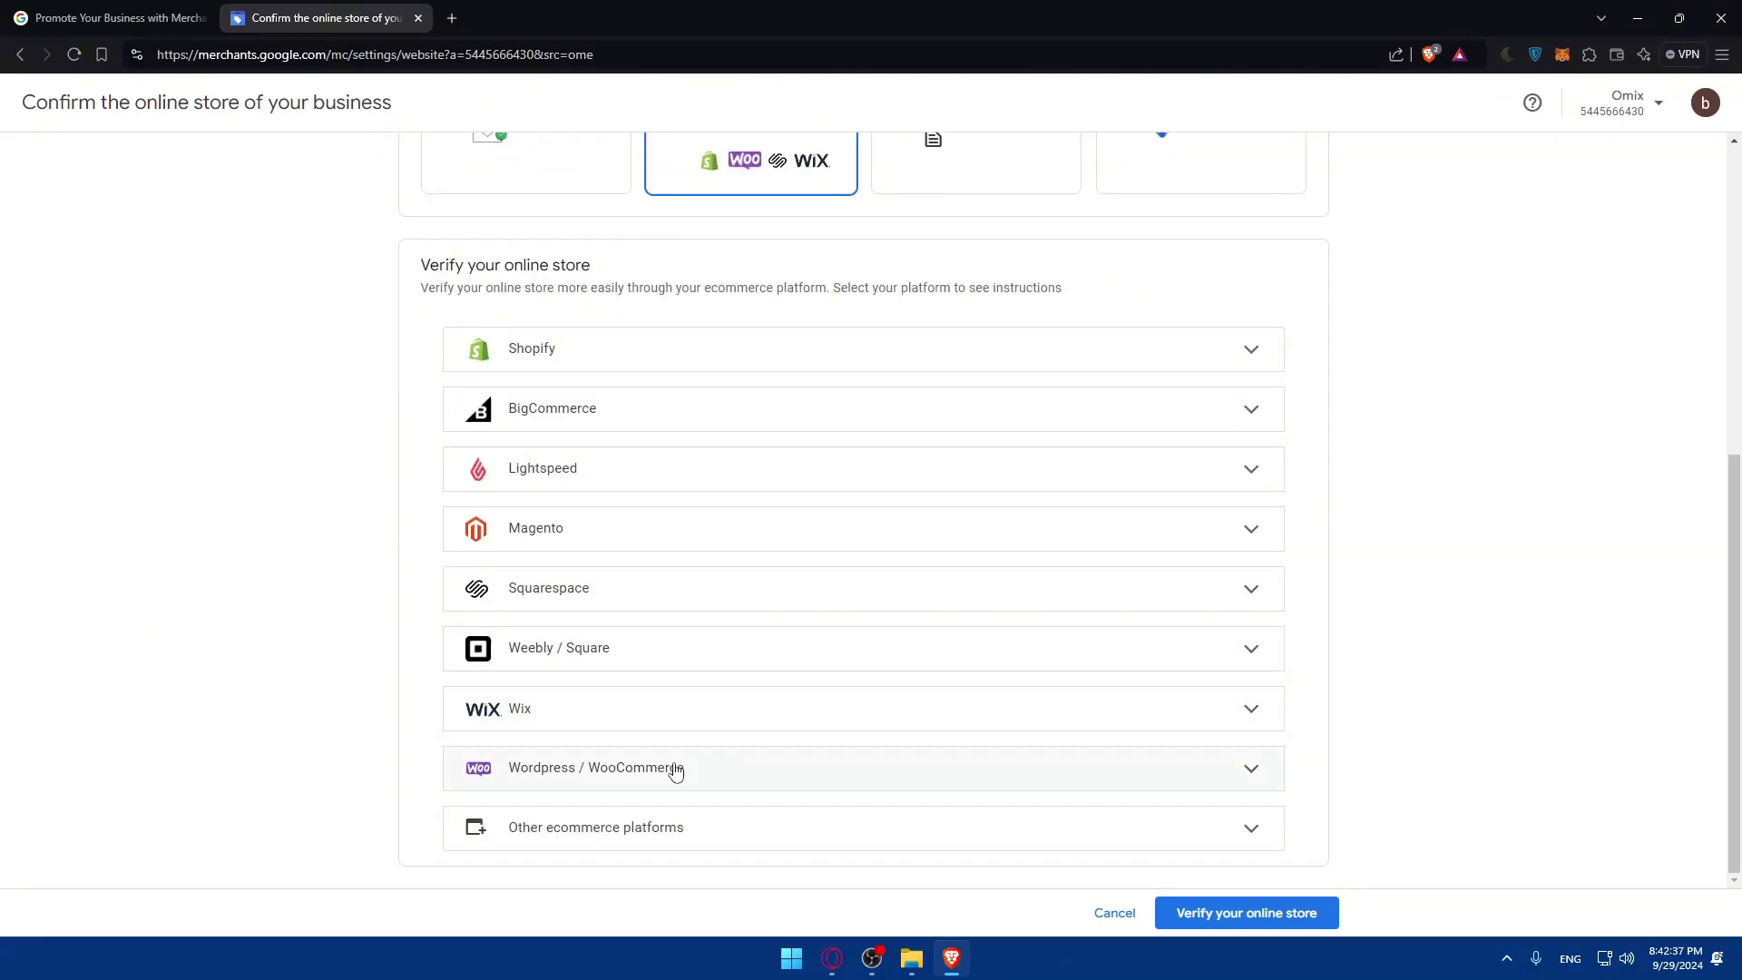
{"action": "scroll", "coordinate": [863, 515], "scroll_direction": "up", "scroll_amount": 4}
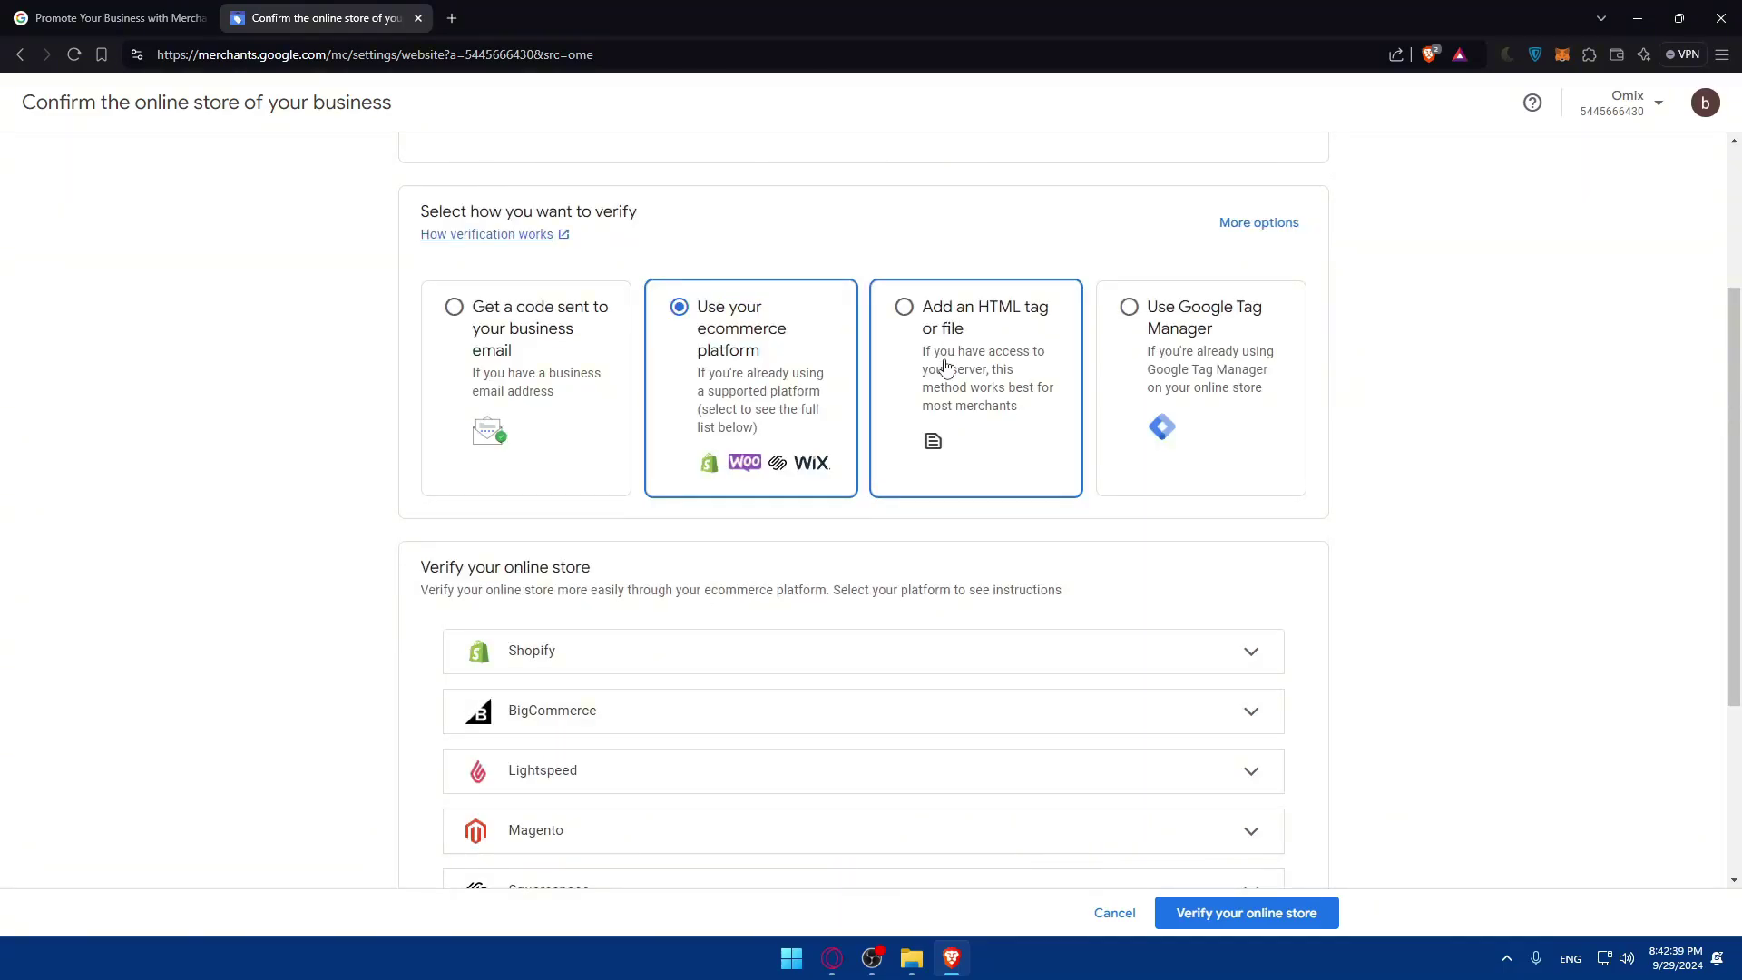
- Compare the instructions for verifying the store by adding an HTML tag and by uploading an HTML file
{"action": "left_click", "coordinate": [925, 354]}
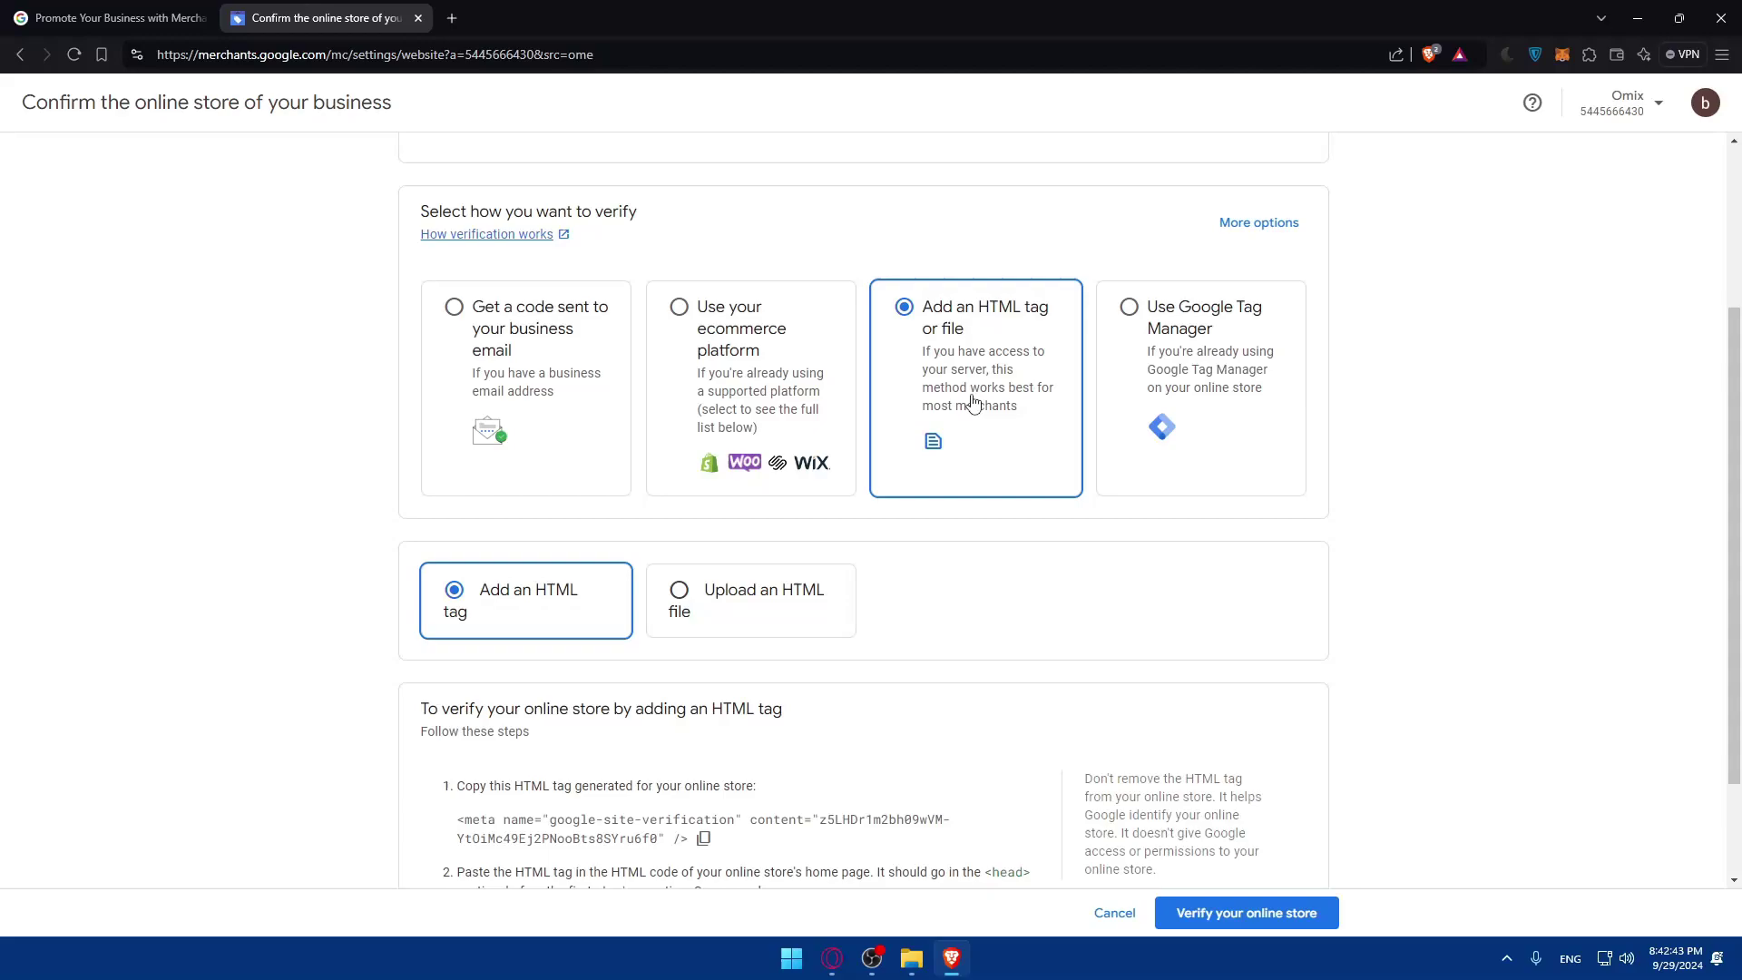
{"action": "left_click", "coordinate": [773, 608]}
{"action": "left_click", "coordinate": [556, 591]}
{"action": "scroll", "coordinate": [619, 596], "scroll_direction": "down", "scroll_amount": 2}
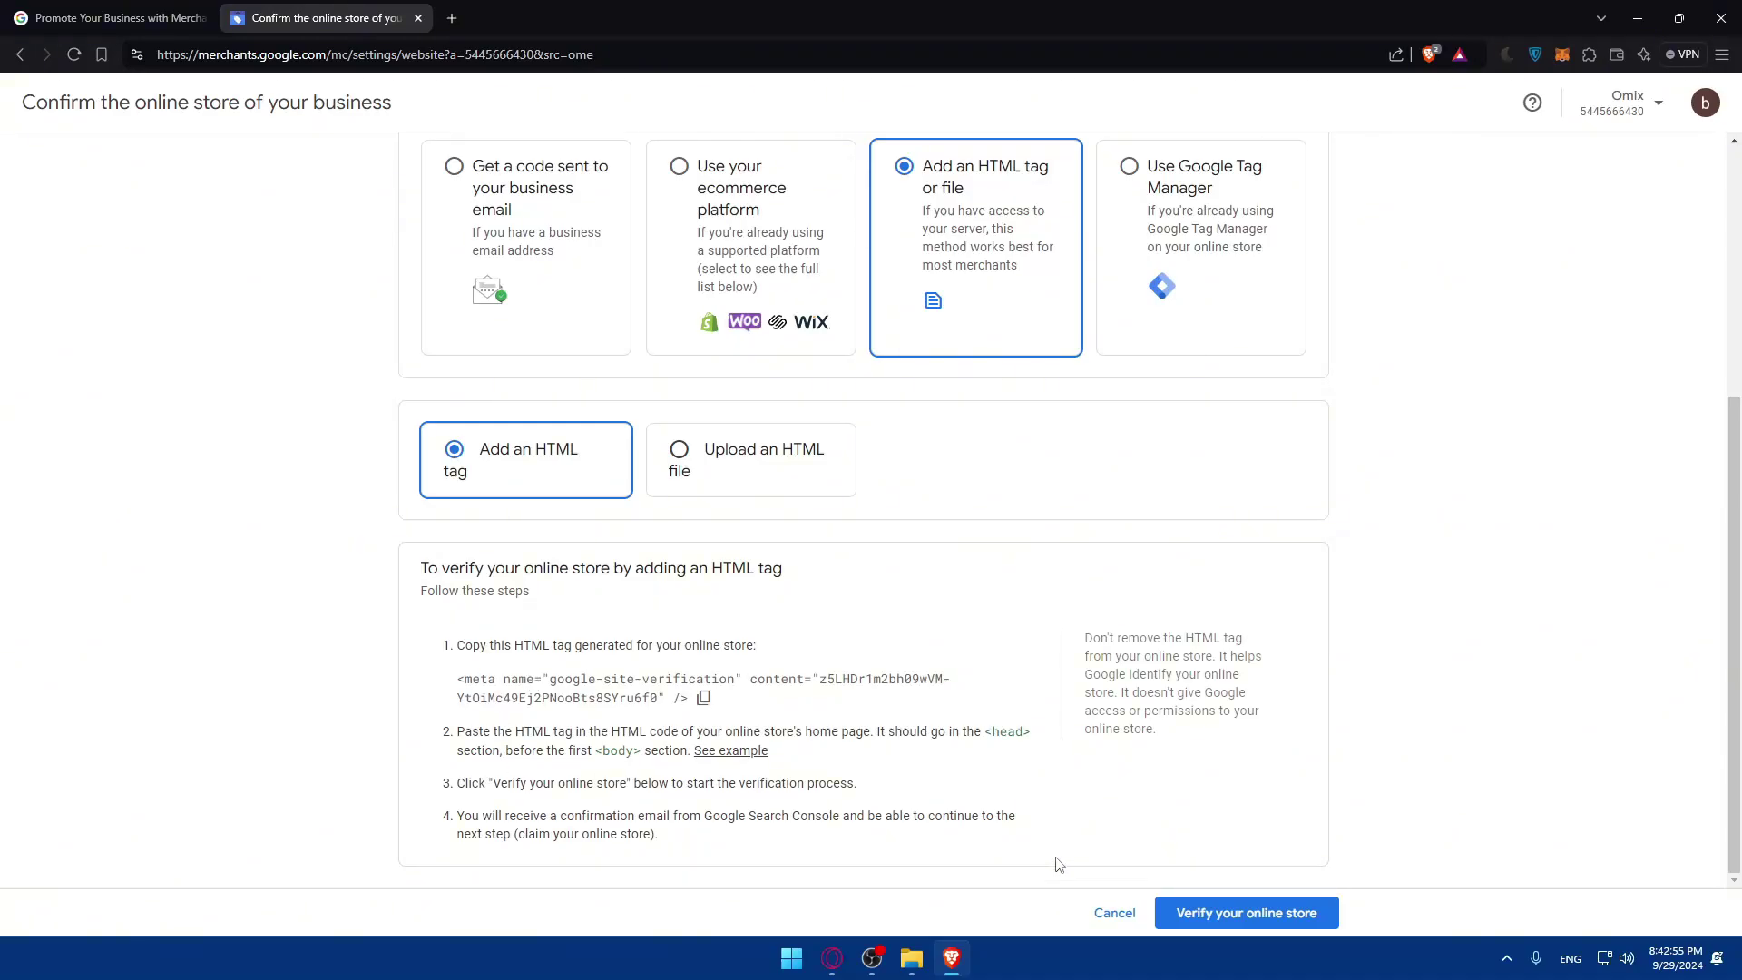
{"action": "left_click", "coordinate": [730, 472]}
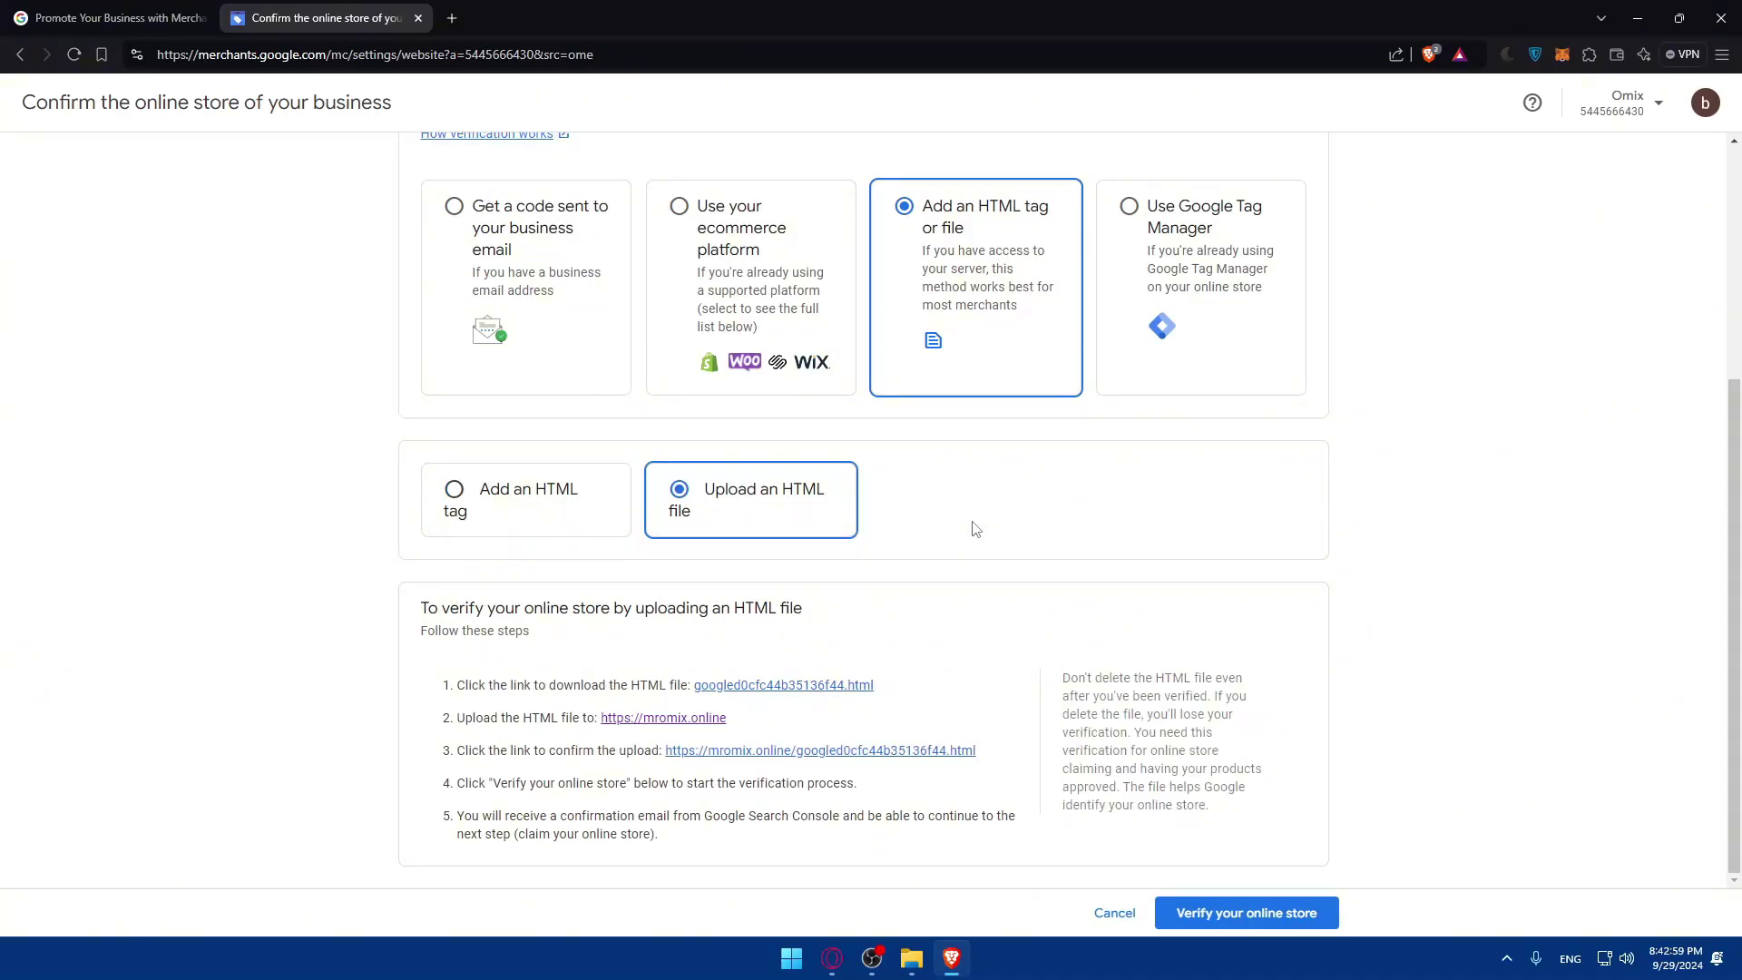
- Read the instructions for verifying the store using Google Tag Manager
{"action": "left_click", "coordinate": [1159, 292]}
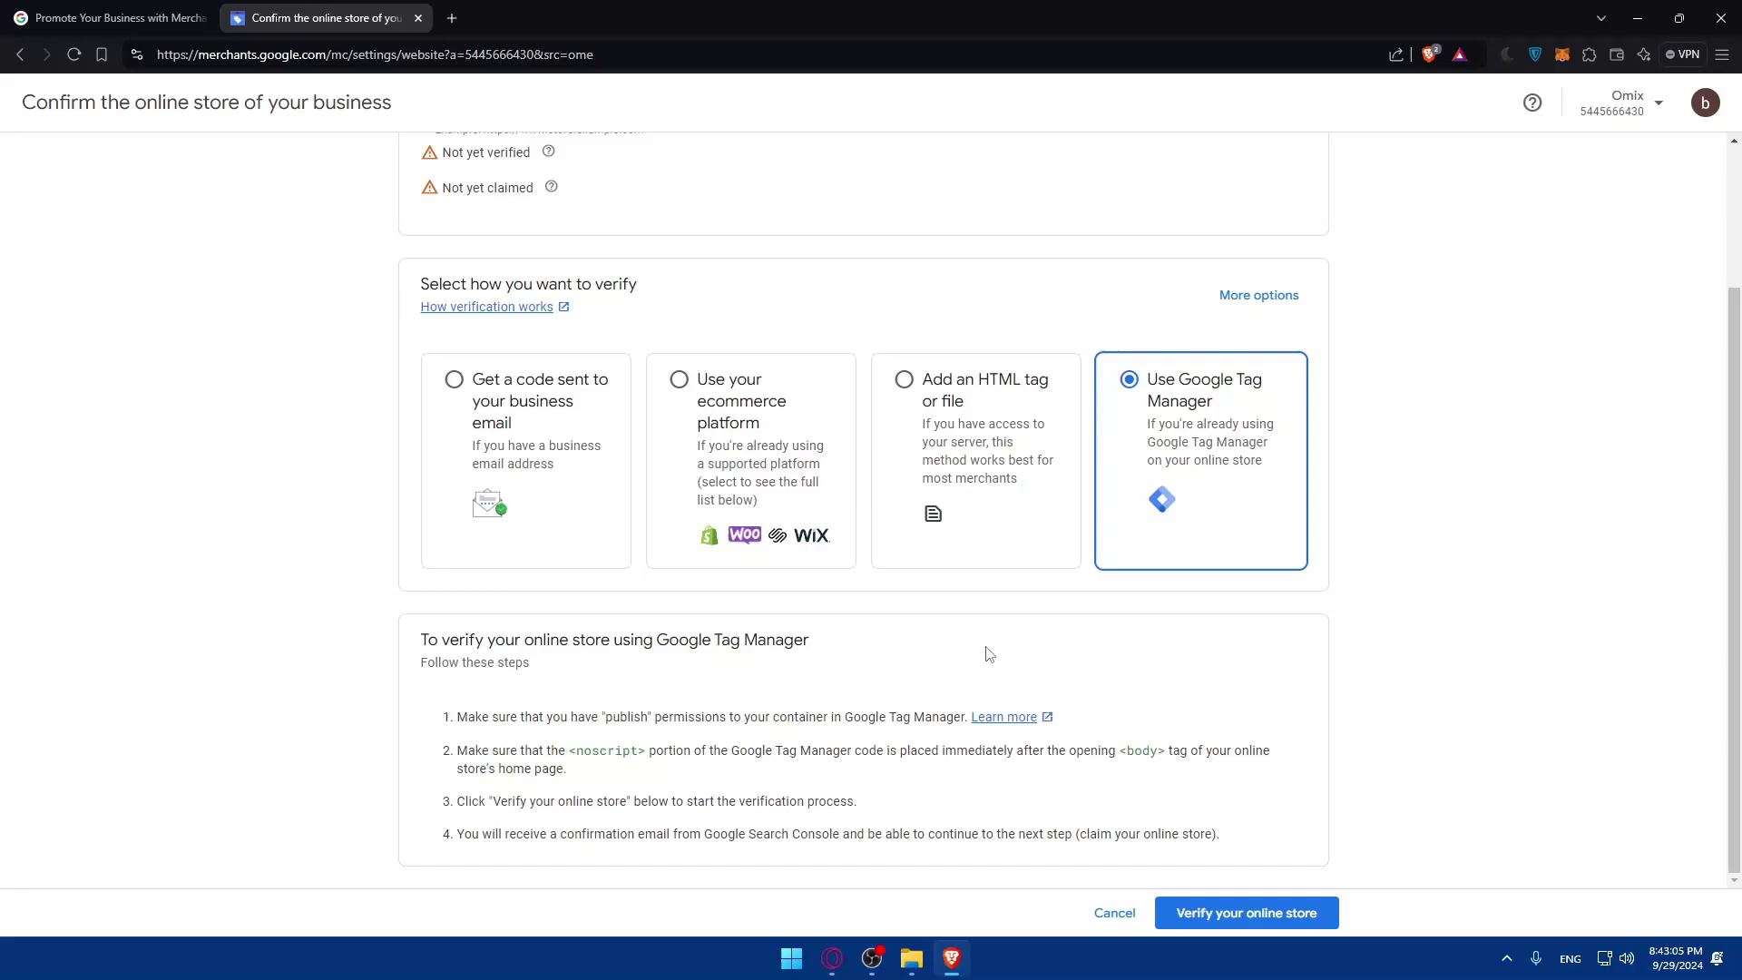
{"action": "left_click_drag", "start_coordinate": [445, 719], "coordinate": [956, 834]}
{"action": "left_click", "coordinate": [984, 834]}
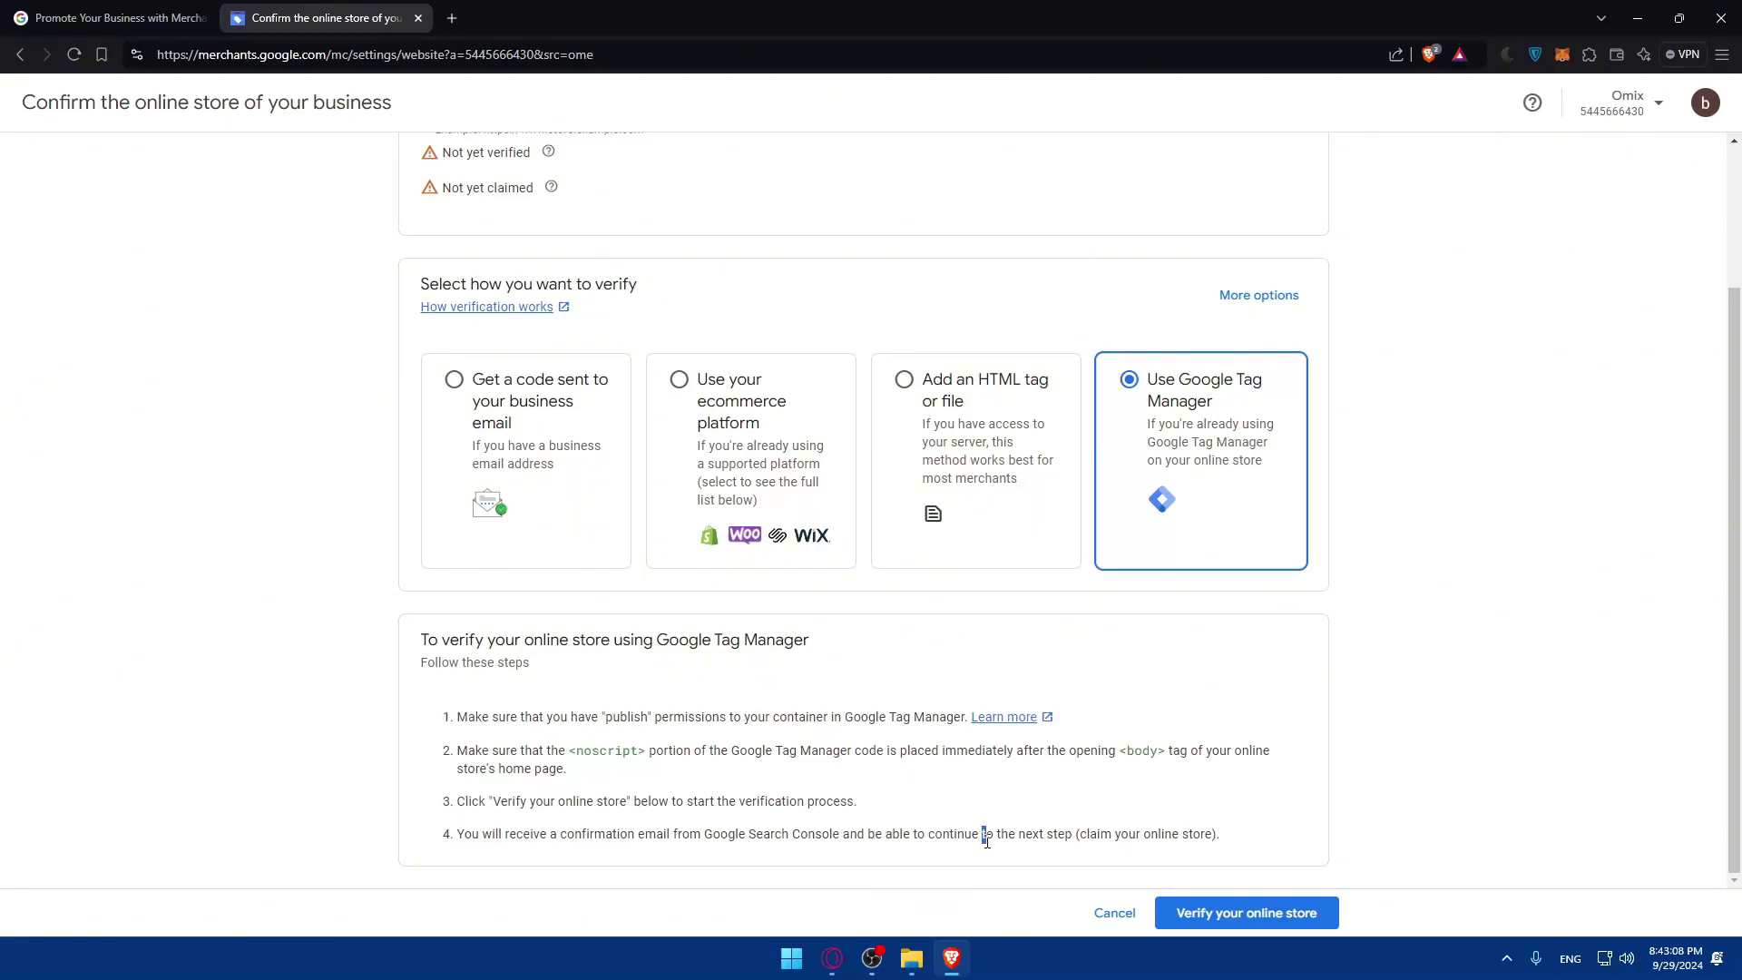
- Choose verification through the e-commerce platform and review the list of platforms with instructions
{"action": "left_click", "coordinate": [765, 420]}
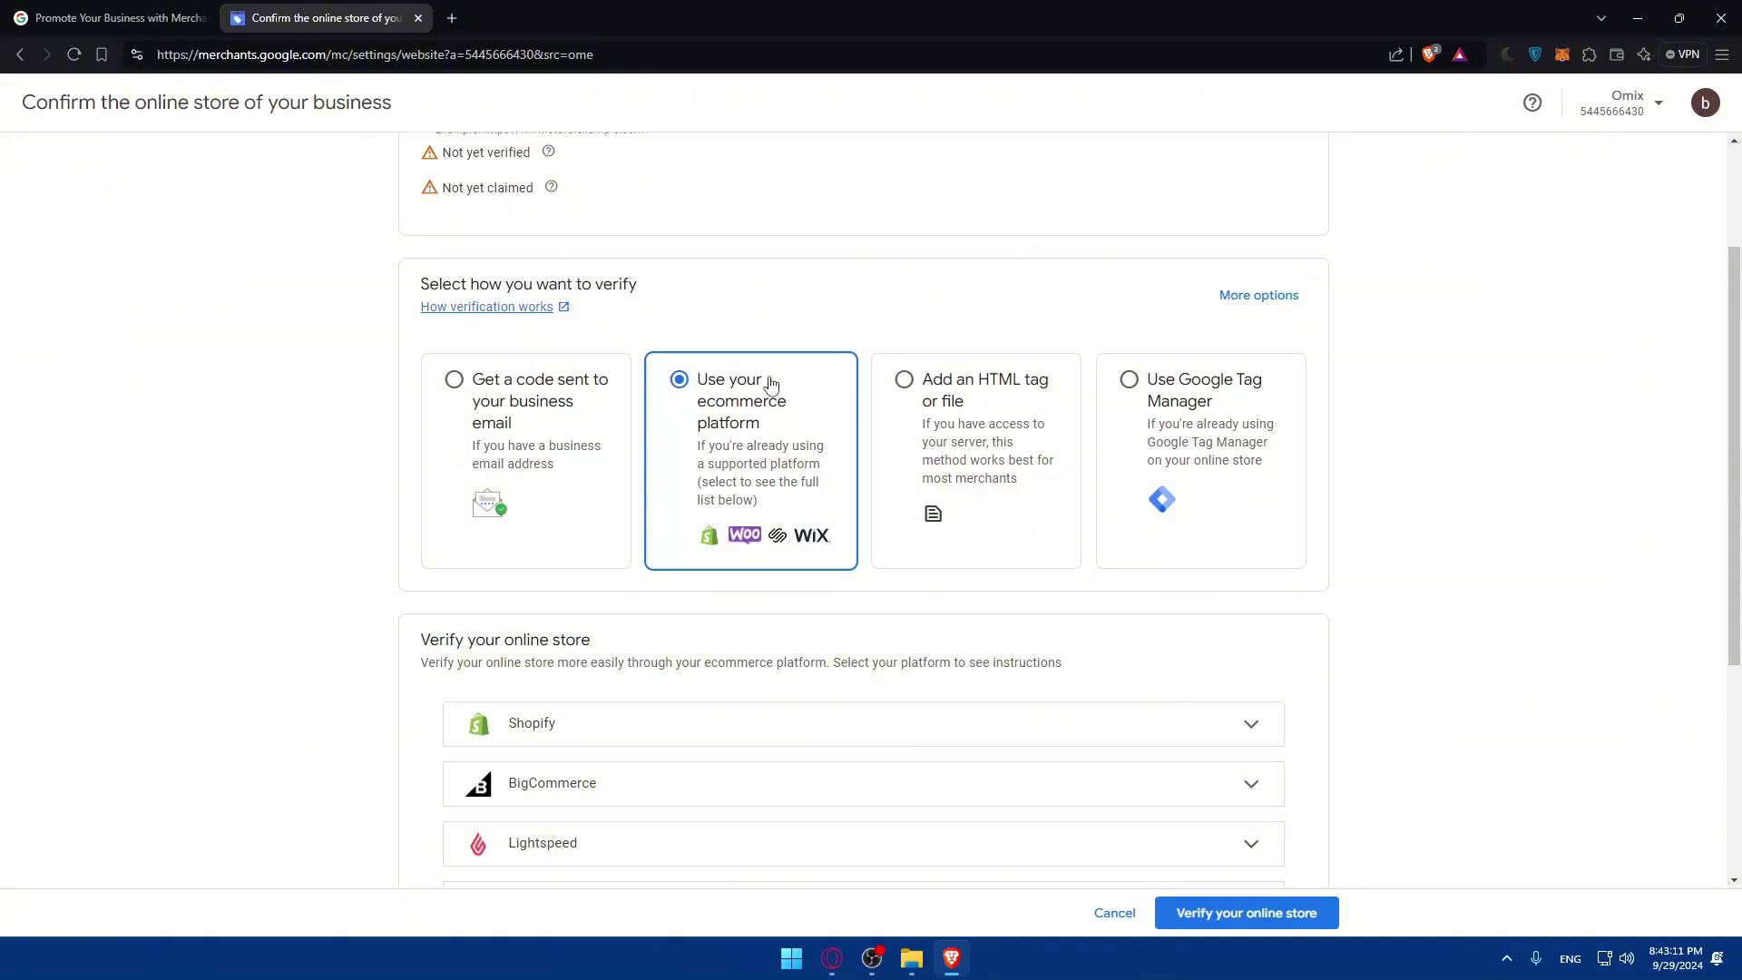
{"action": "scroll", "coordinate": [792, 535], "scroll_direction": "down", "scroll_amount": 2}
{"action": "left_click_drag", "start_coordinate": [406, 489], "coordinate": [659, 502]}
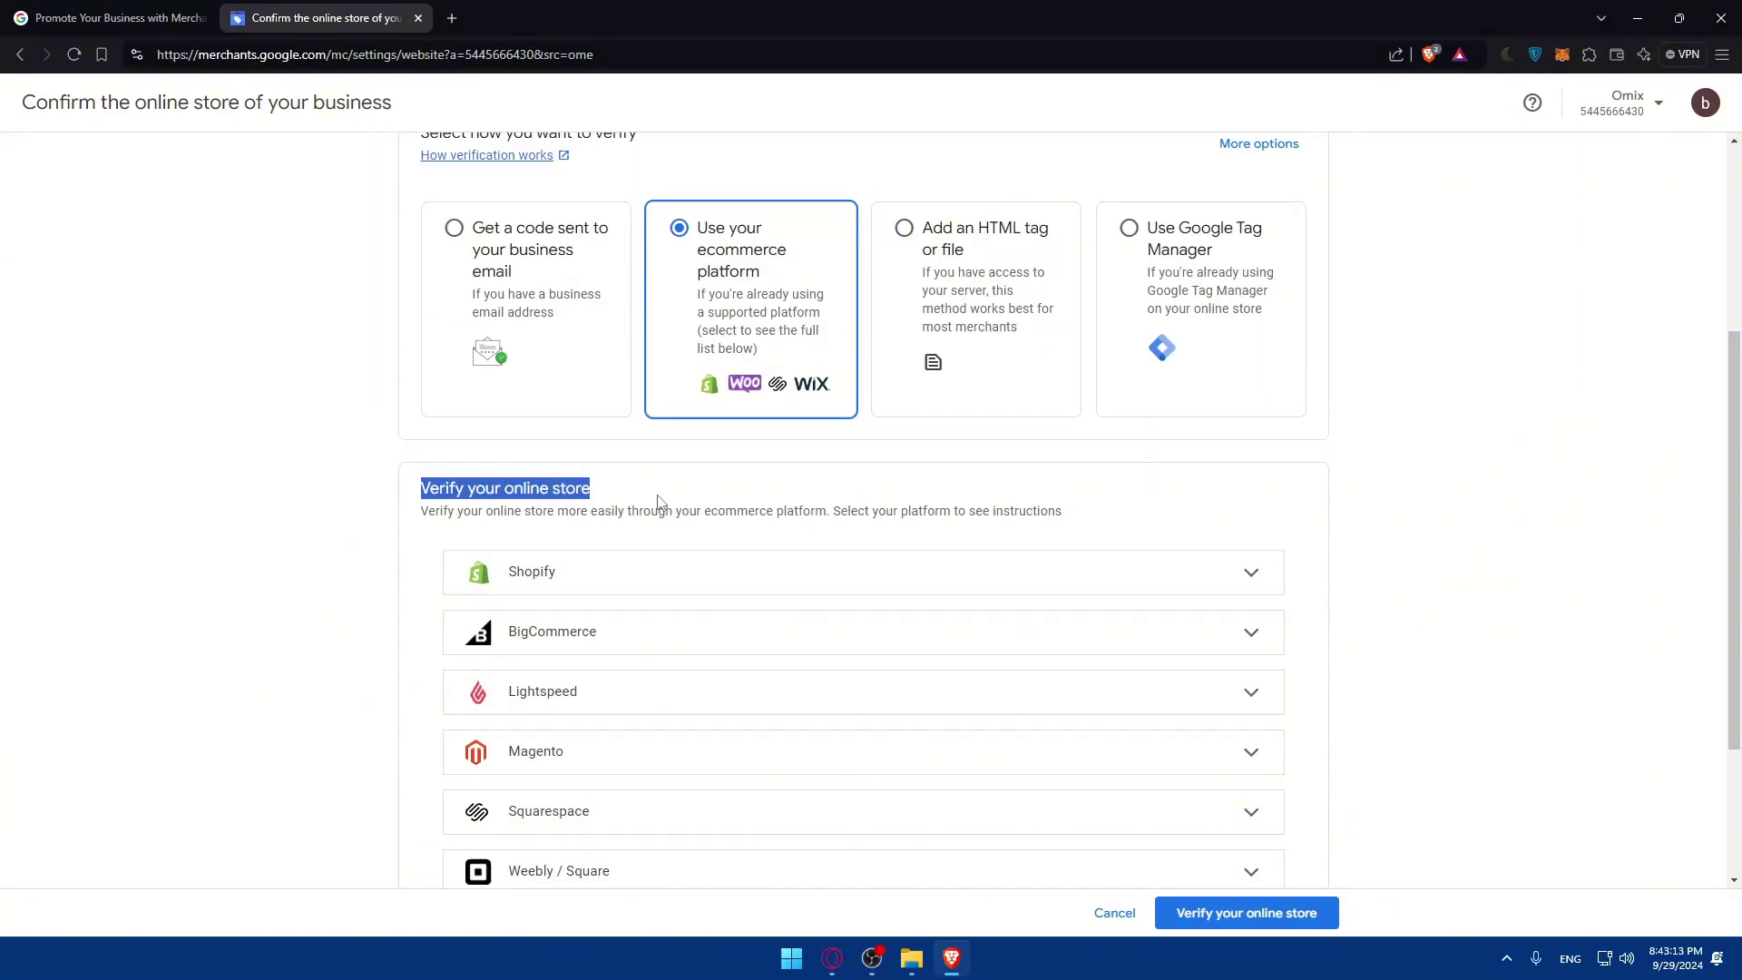
{"action": "left_click_drag", "start_coordinate": [421, 514], "coordinate": [1208, 520]}
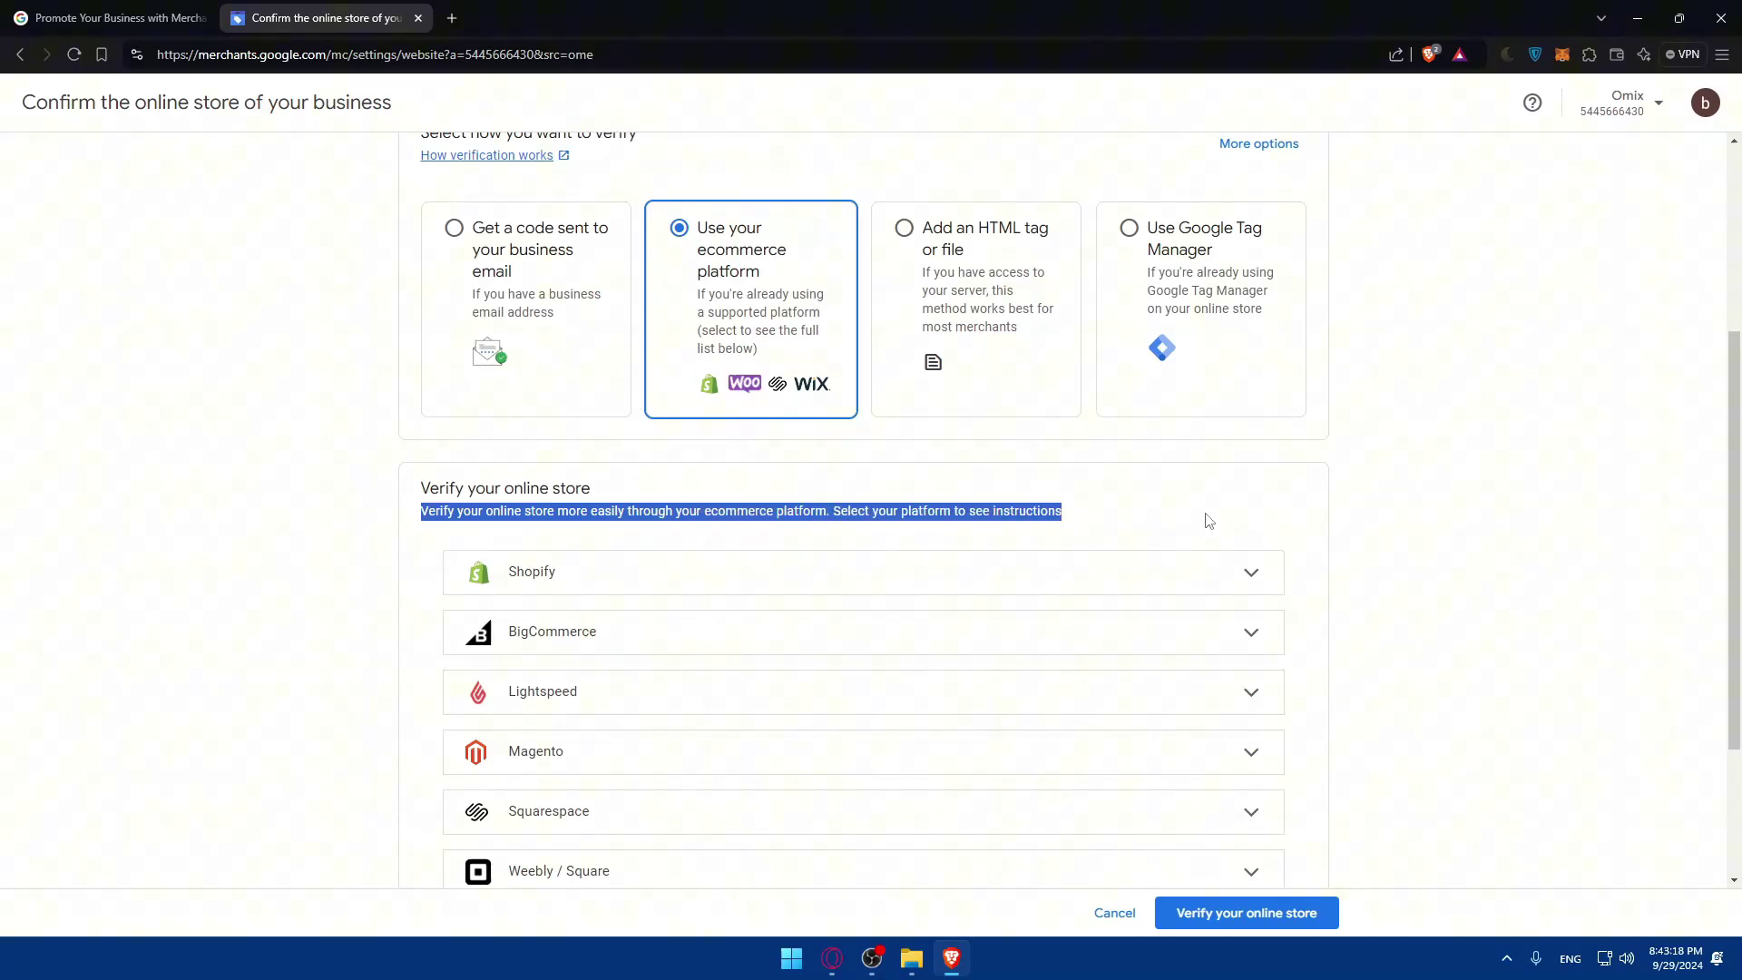
{"action": "left_click", "coordinate": [1496, 518]}
{"action": "scroll", "coordinate": [1126, 524], "scroll_direction": "down", "scroll_amount": 3}
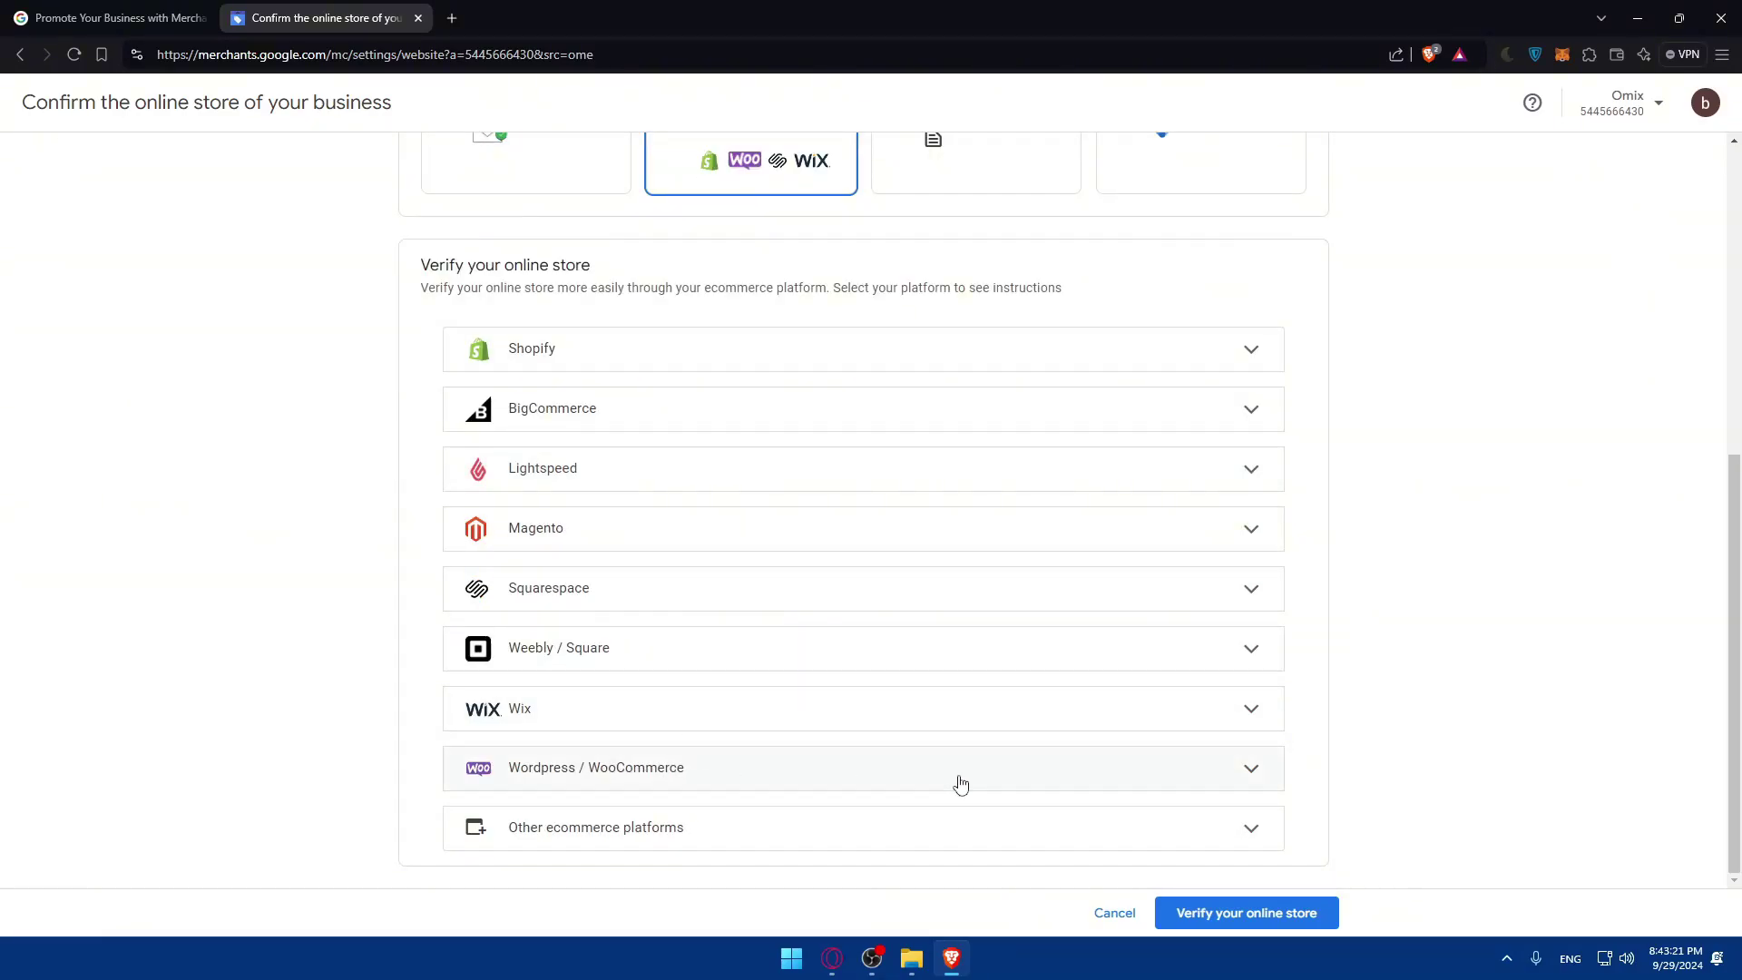
- Read the WordPress / WooCommerce verification instructions and open the linked WordPress.com Traffic settings
{"action": "left_click", "coordinate": [1216, 780]}
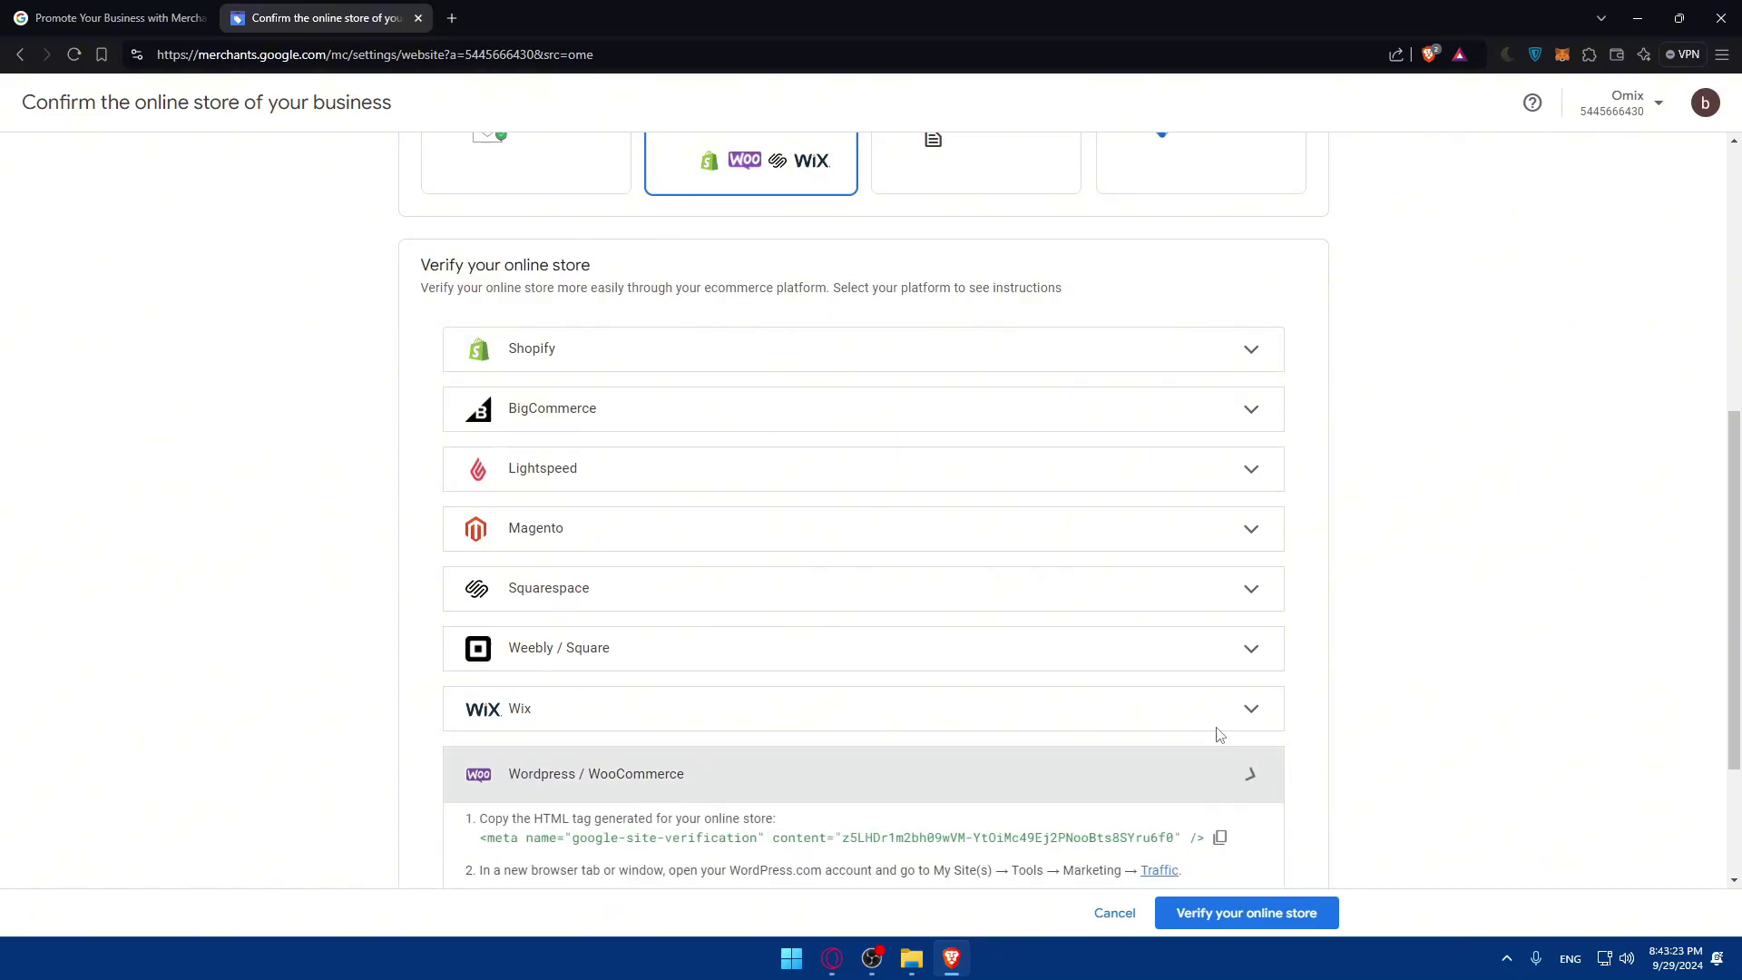
{"action": "scroll", "coordinate": [1192, 662], "scroll_direction": "down", "scroll_amount": 3}
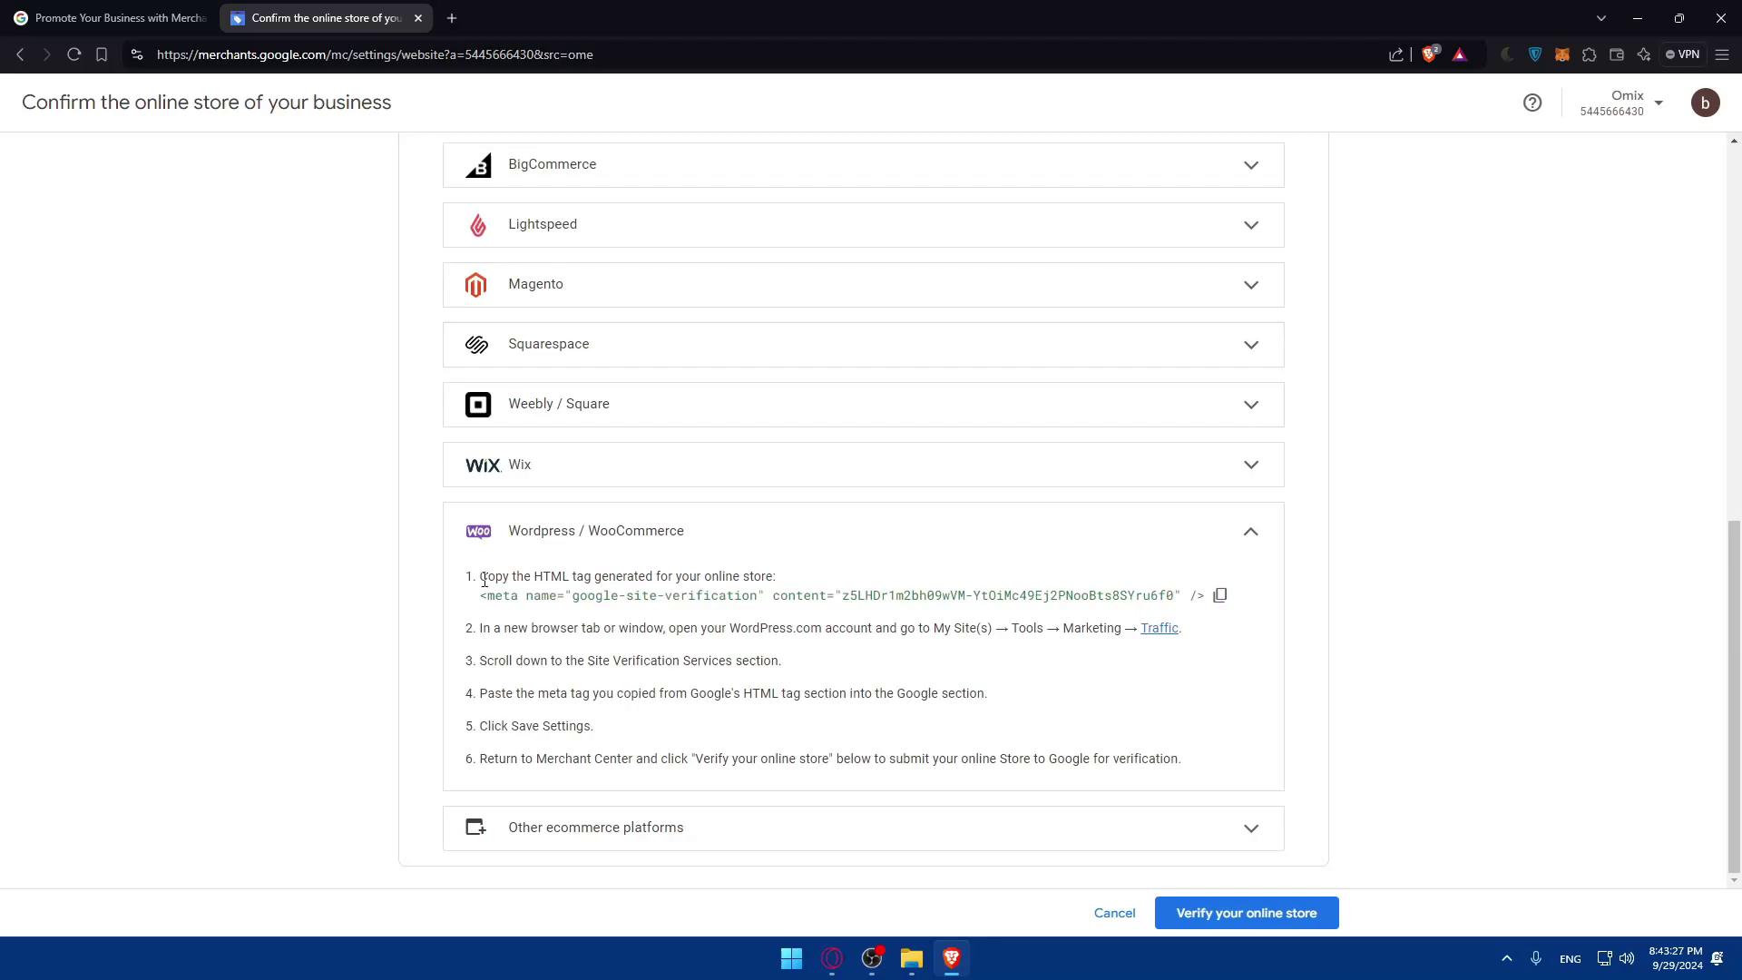
{"action": "mouse_move", "coordinate": [485, 583]}
{"action": "left_mouse_down"}
{"action": "mouse_move", "coordinate": [517, 584]}
{"action": "mouse_move", "coordinate": [489, 583]}
{"action": "left_mouse_up"}
{"action": "left_click_drag", "start_coordinate": [479, 733], "coordinate": [626, 729]}
{"action": "left_click_drag", "start_coordinate": [479, 767], "coordinate": [645, 763]}
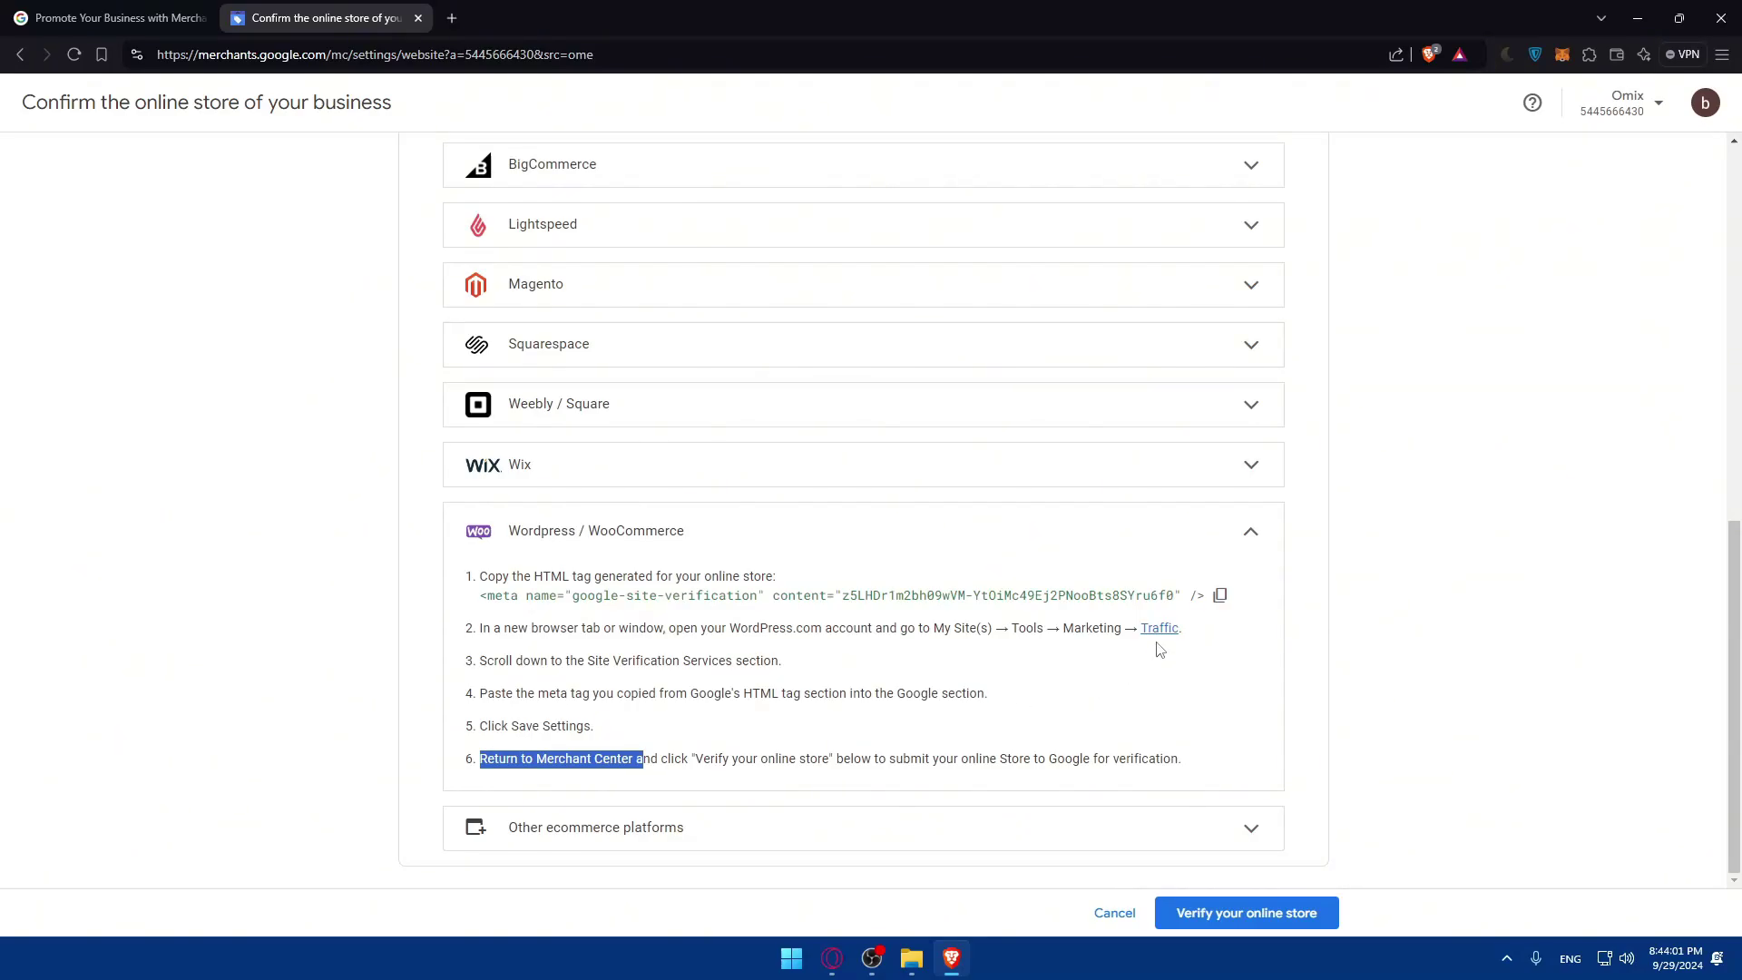
{"action": "left_click_drag", "start_coordinate": [719, 661], "coordinate": [1070, 617]}
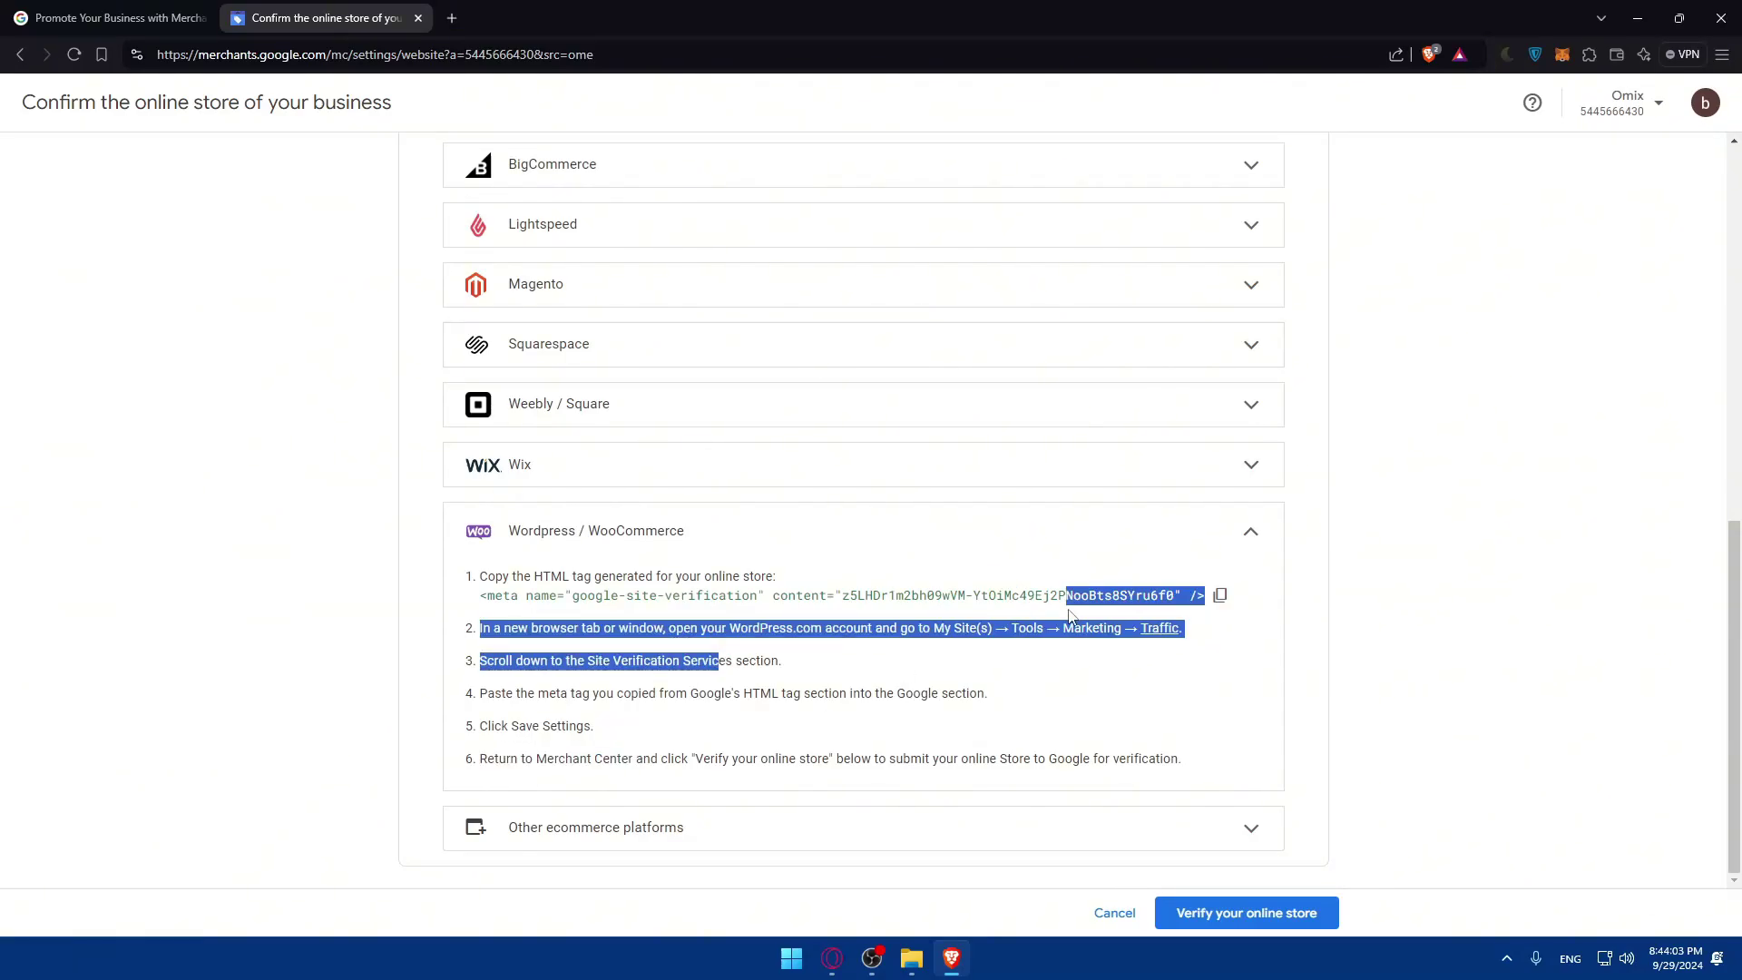
{"action": "left_click", "coordinate": [1493, 650]}
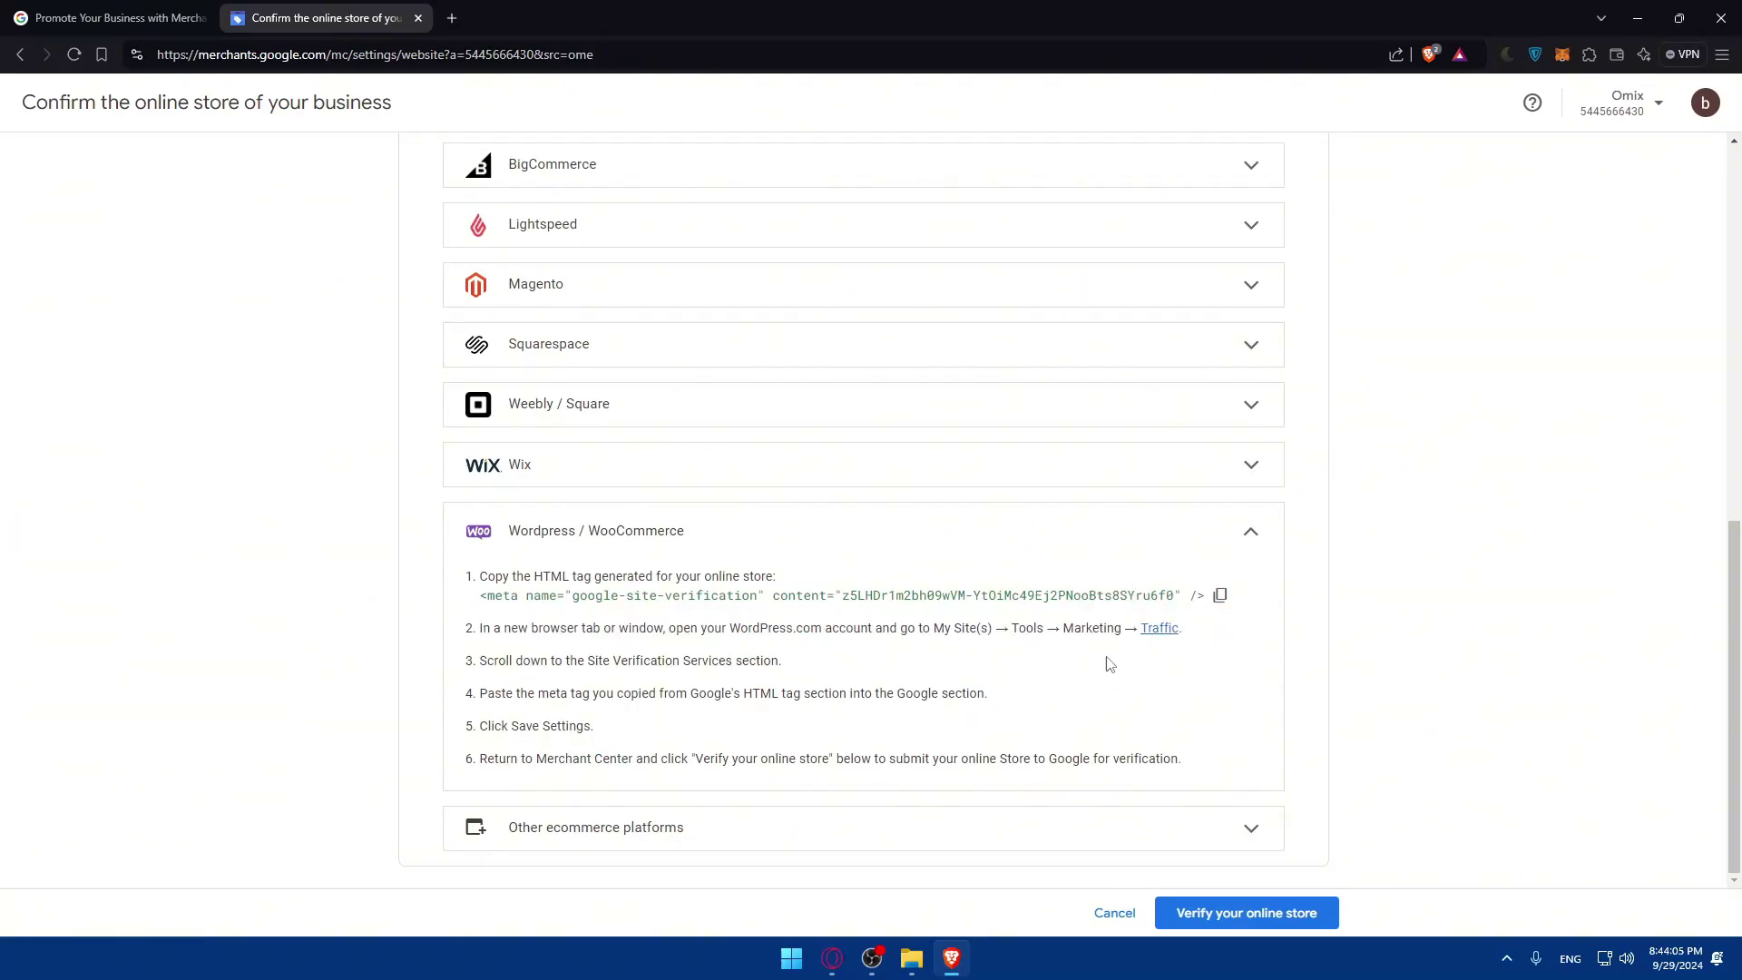
{"action": "left_click", "coordinate": [1159, 629]}
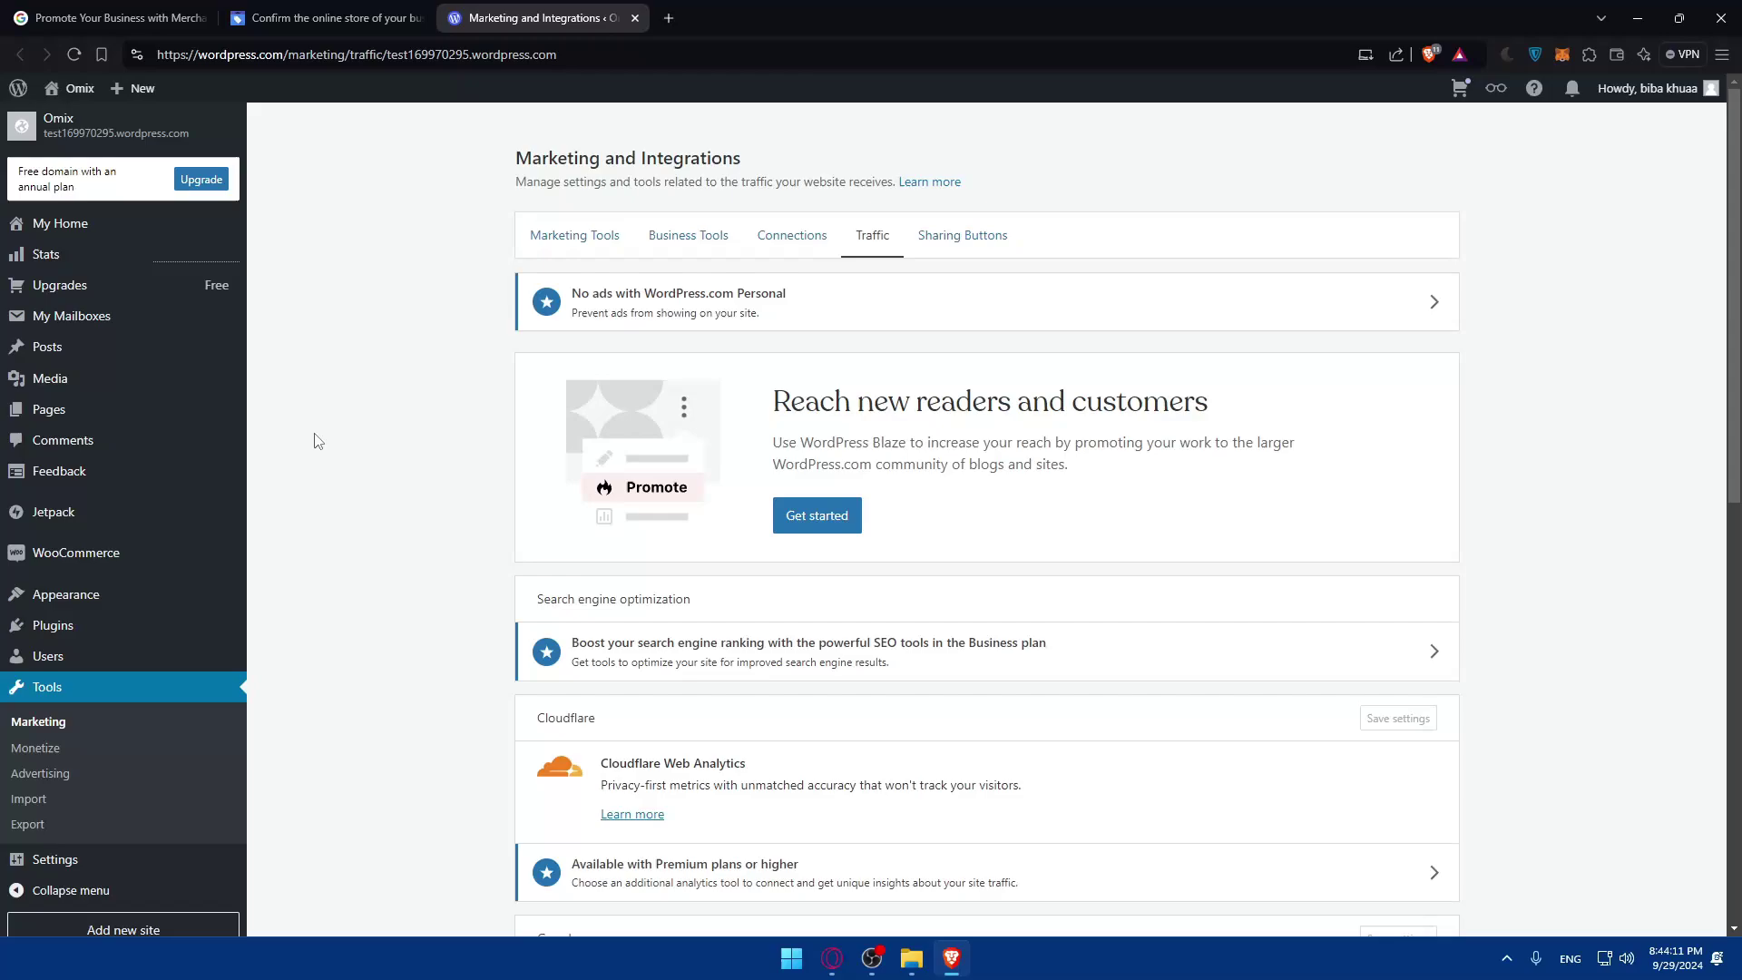
- Compare the WordPress / WooCommerce verification instructions with the Site verification services section of the WordPress.com Traffic settings
{"action": "left_click", "coordinate": [327, 17]}
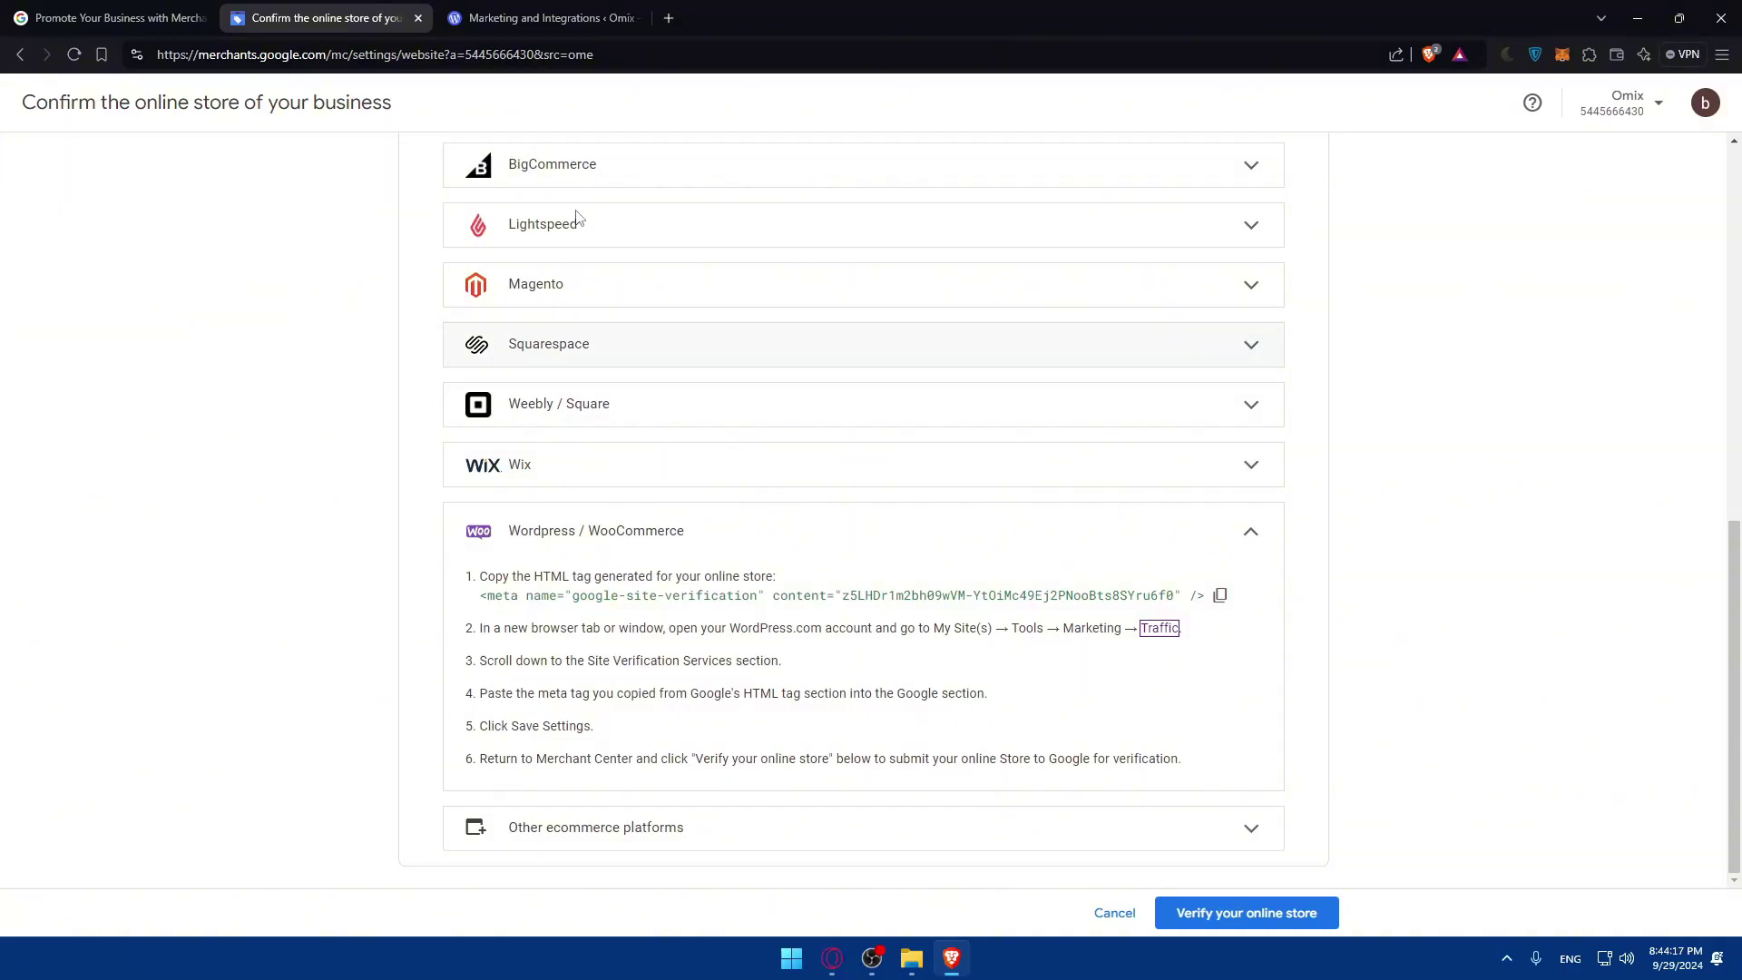
{"action": "left_click", "coordinate": [585, 18]}
{"action": "scroll", "coordinate": [695, 463], "scroll_direction": "down", "scroll_amount": 8}
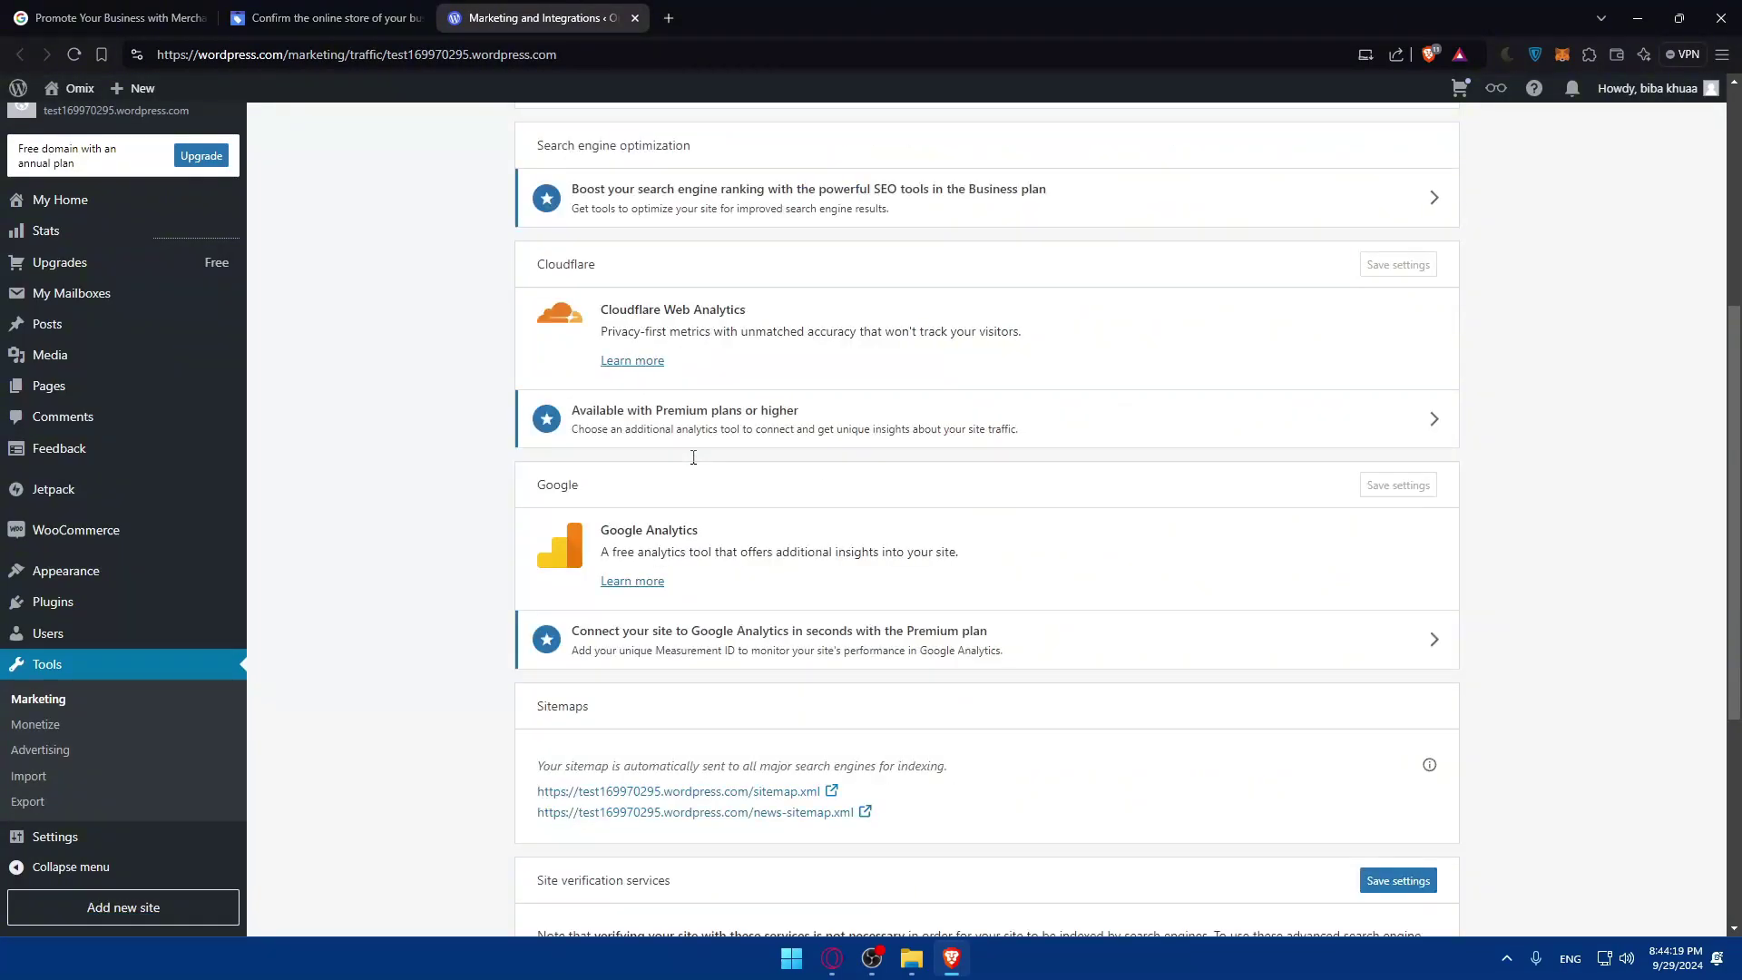
{"action": "scroll", "coordinate": [688, 458], "scroll_direction": "down", "scroll_amount": 2}
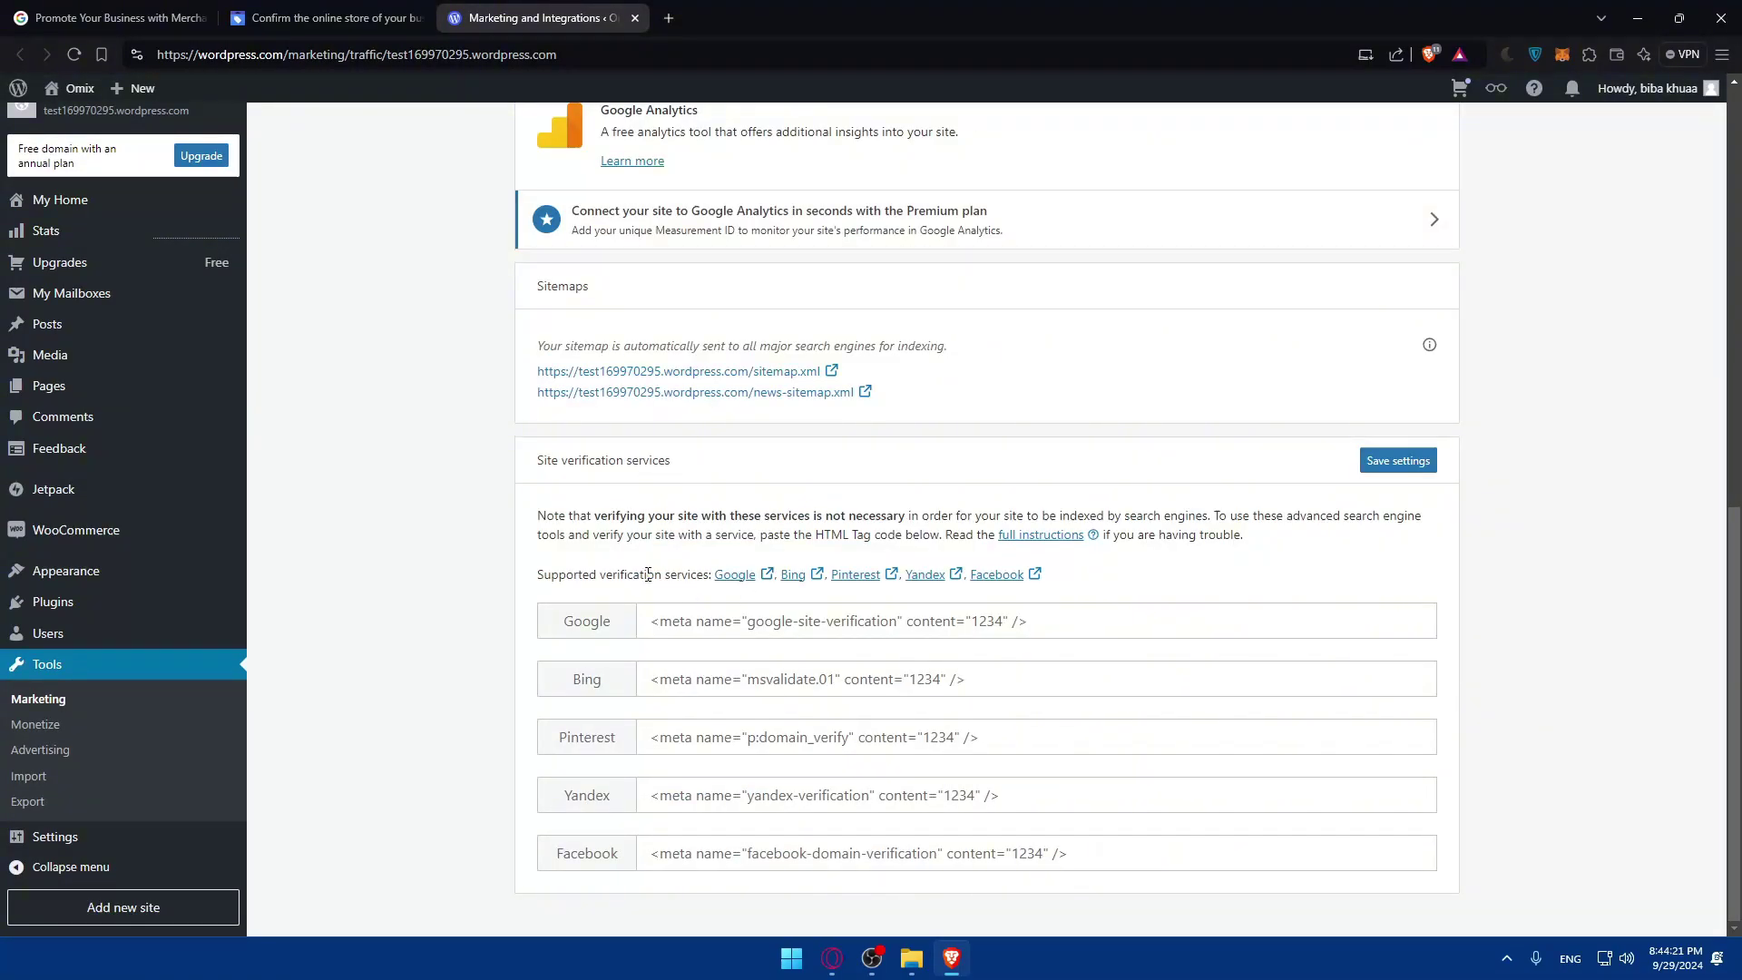
{"action": "left_click", "coordinate": [317, 10]}
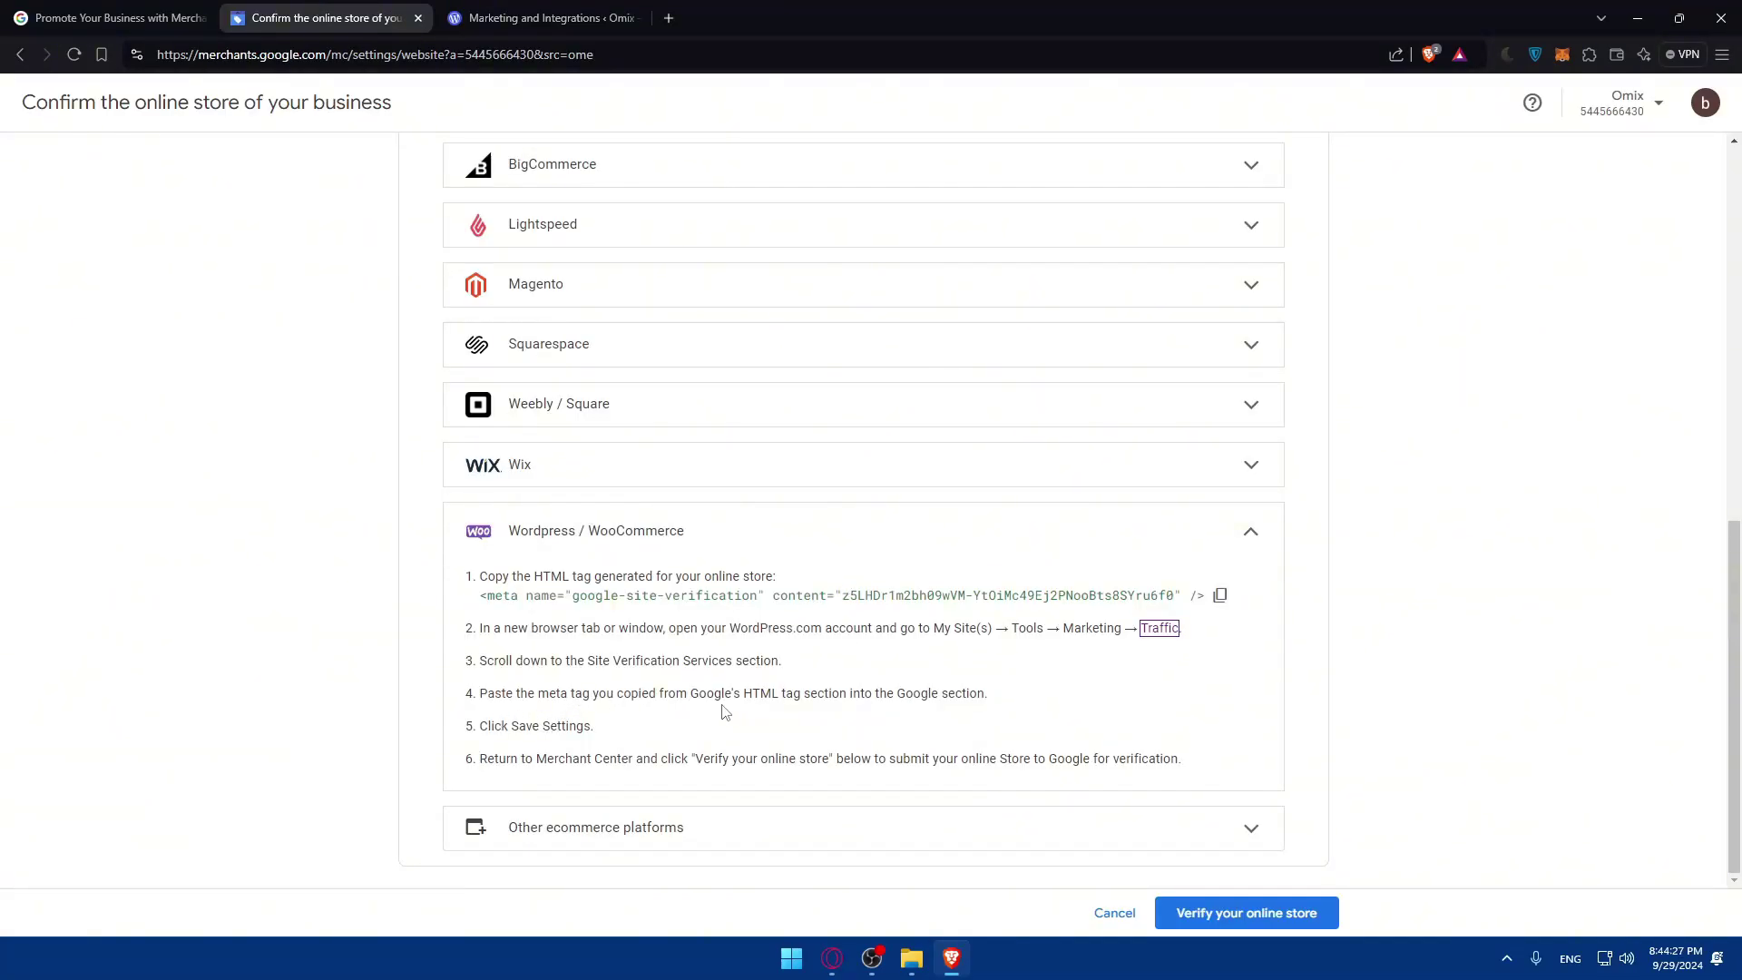
{"action": "key", "text": "ctrl+Tab"}
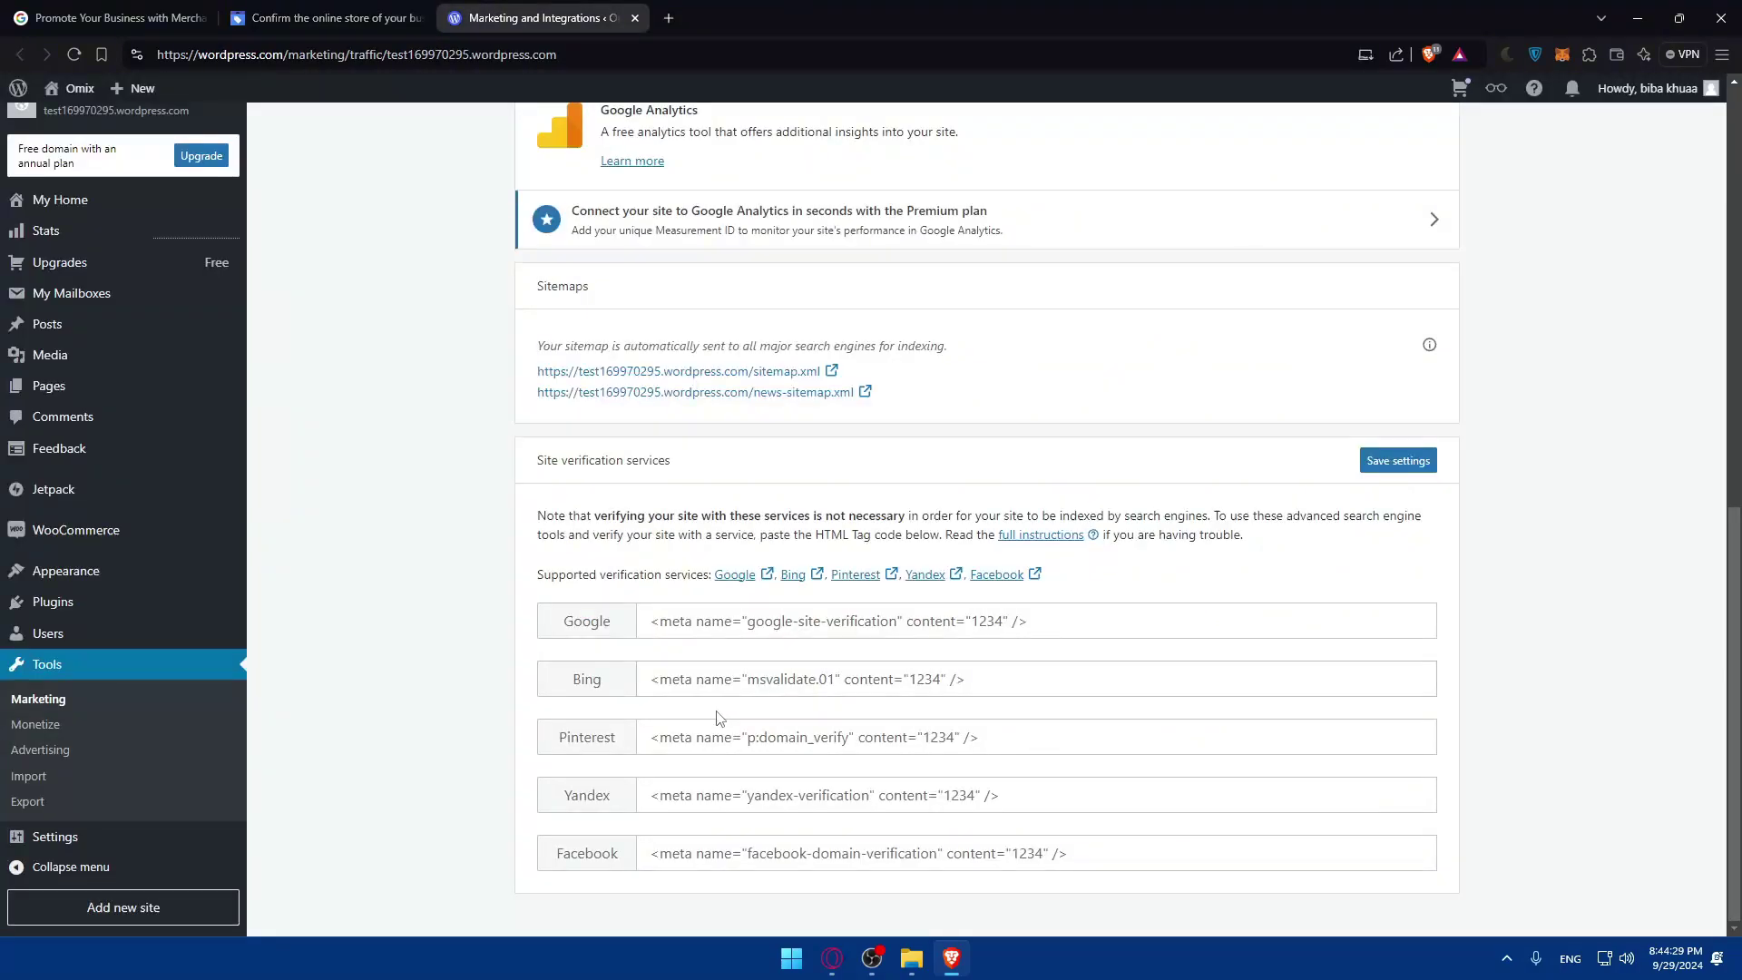
- Copy the store's HTML verification tag from Merchant Center into the Google field of WordPress.com's Site verification services and save the settings
{"action": "left_click", "coordinate": [692, 630]}
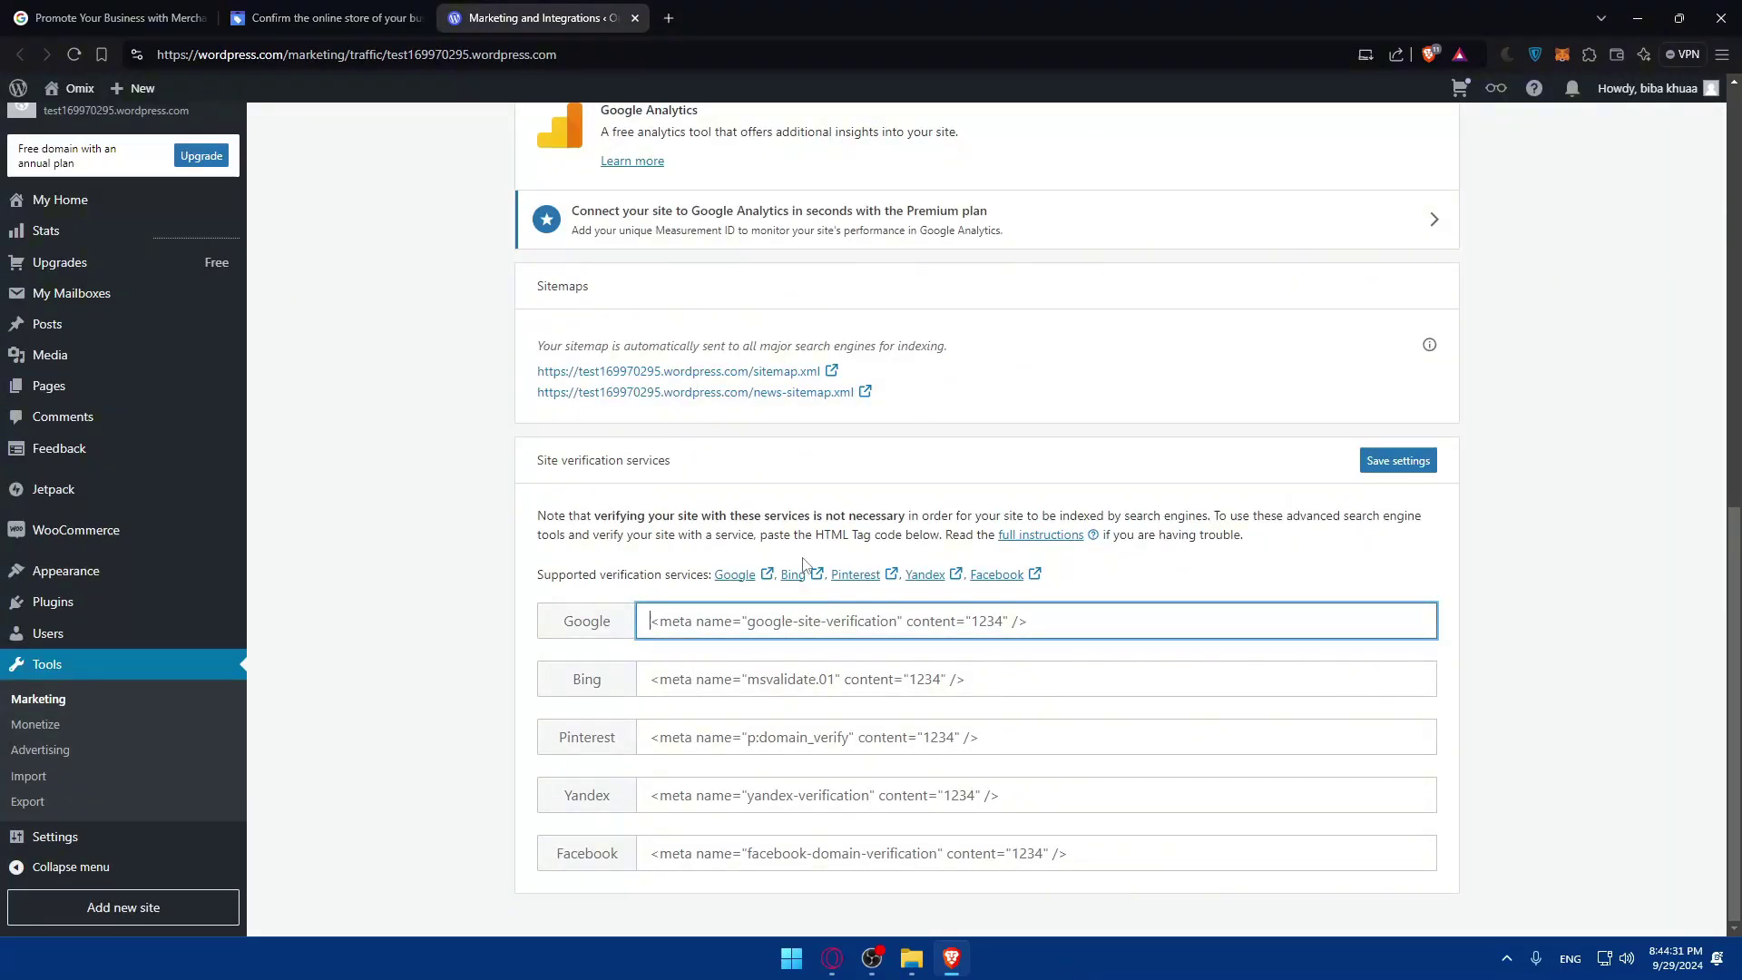
{"action": "left_click", "coordinate": [322, 18]}
{"action": "left_click", "coordinate": [1221, 595]}
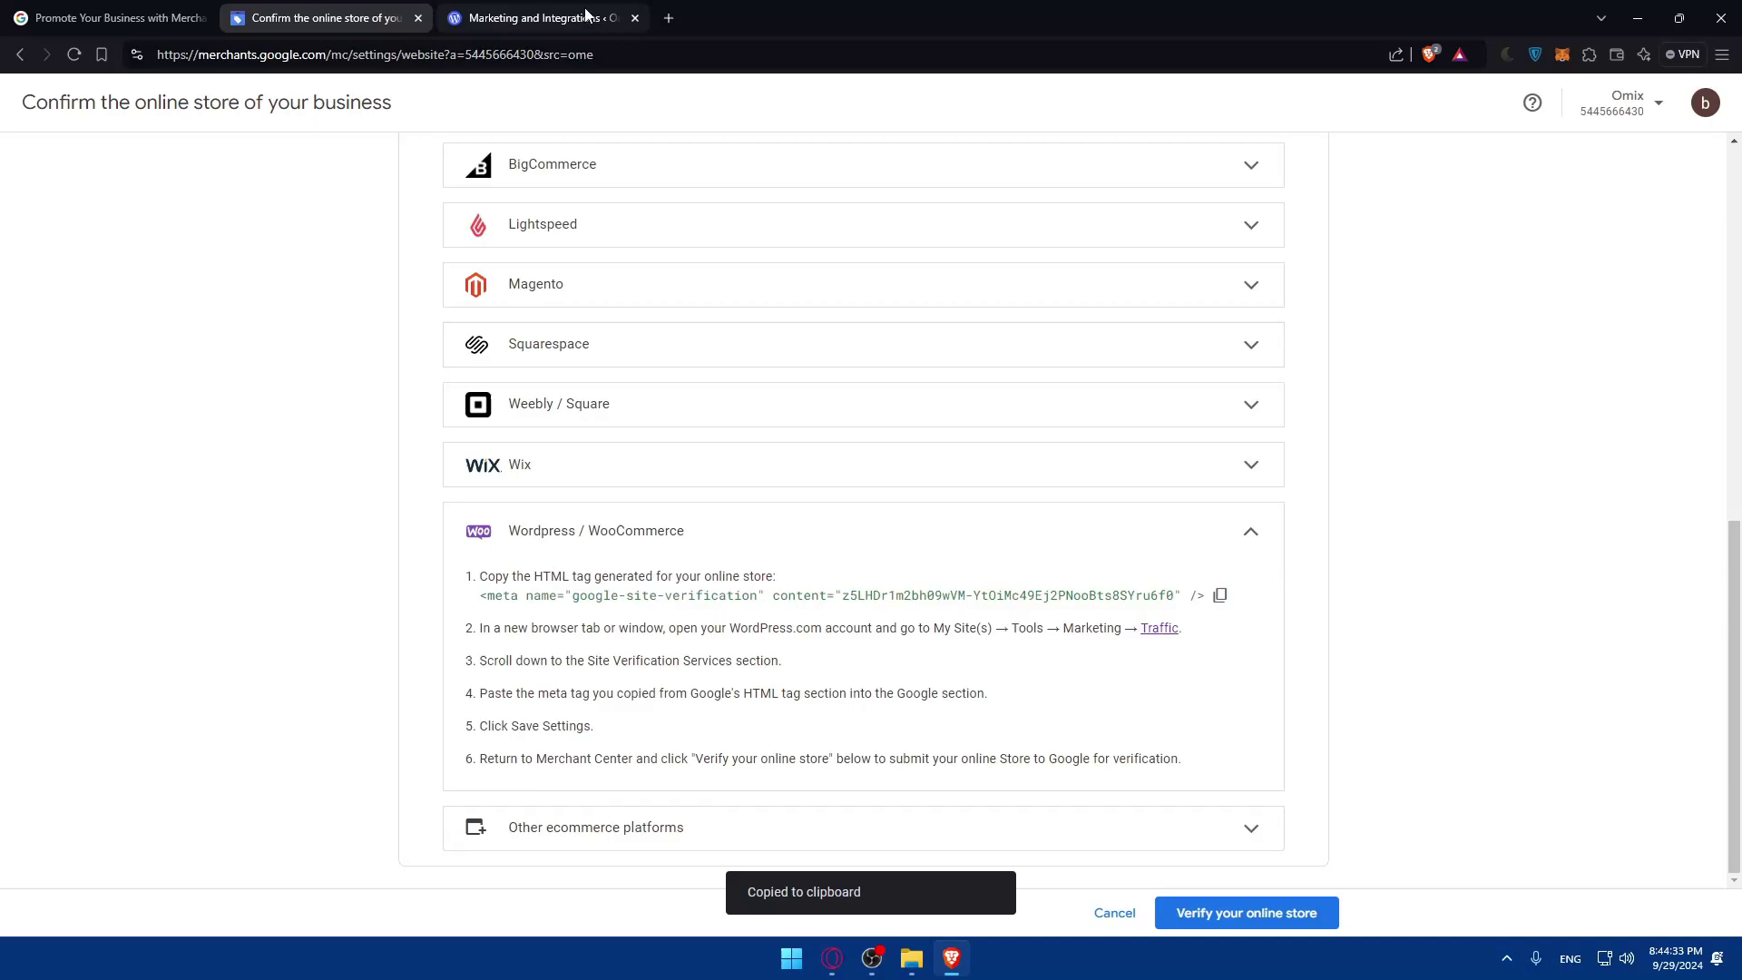
{"action": "left_click", "coordinate": [542, 18]}
{"action": "key", "text": "ctrl+v"}
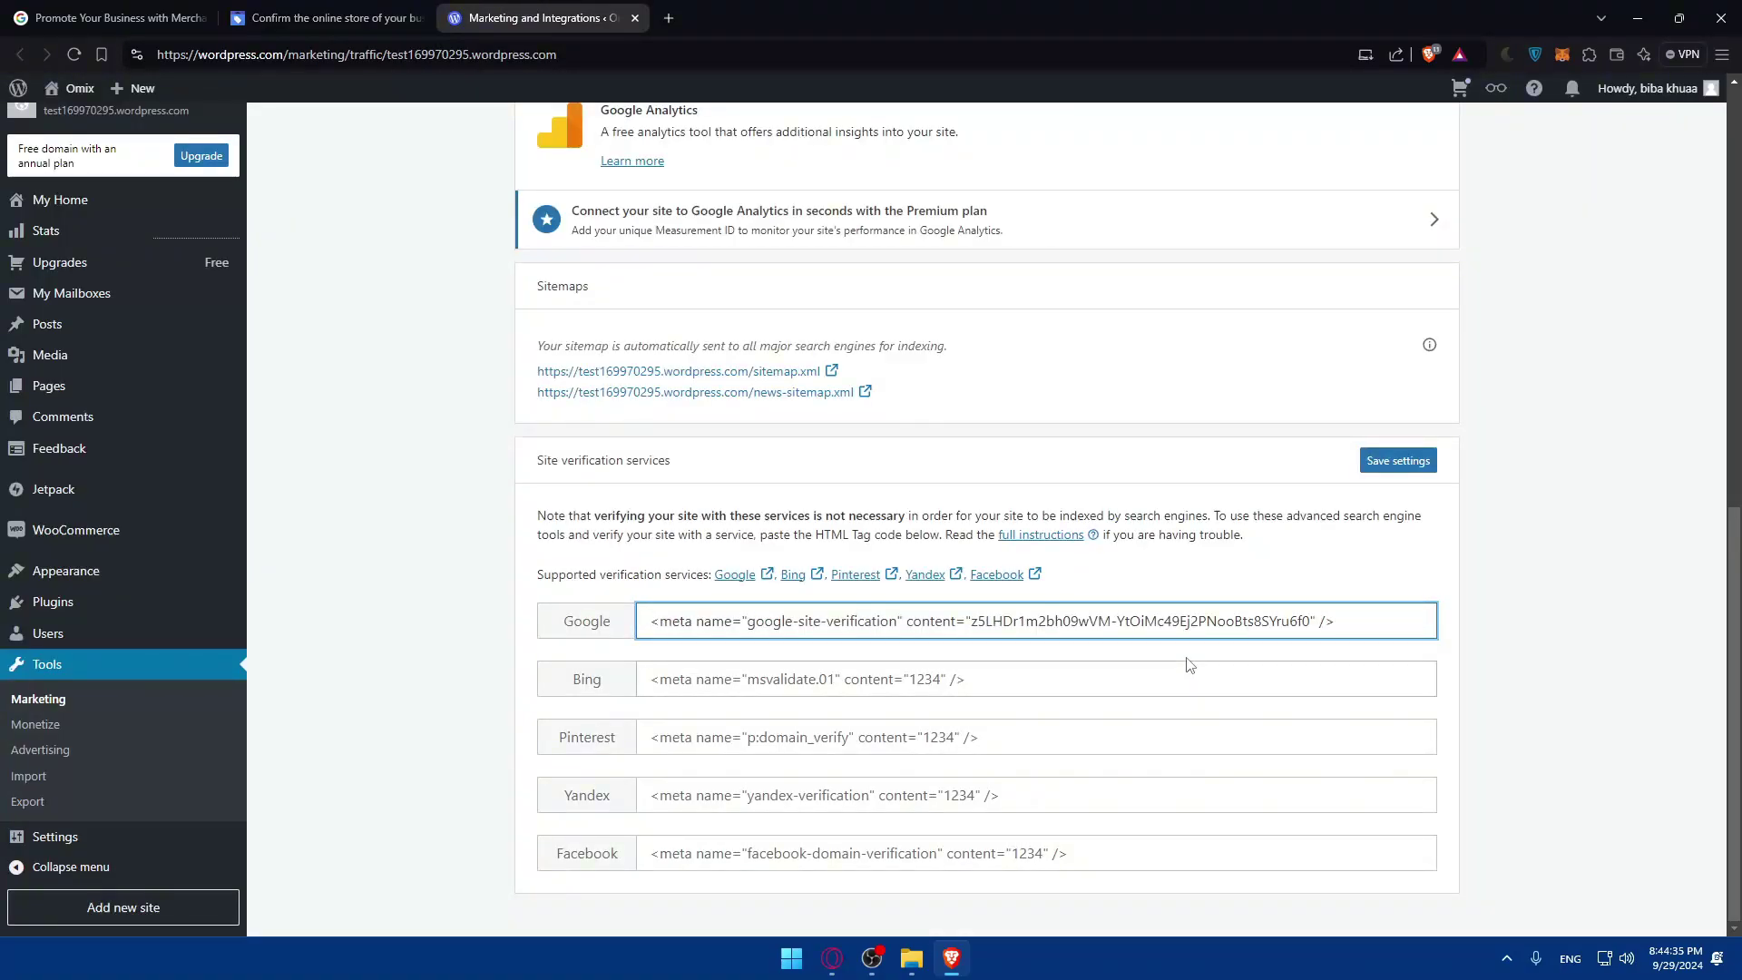
{"action": "key", "text": "ctrl+a"}
{"action": "key", "text": "ctrl+v"}
{"action": "left_click", "coordinate": [1398, 461]}
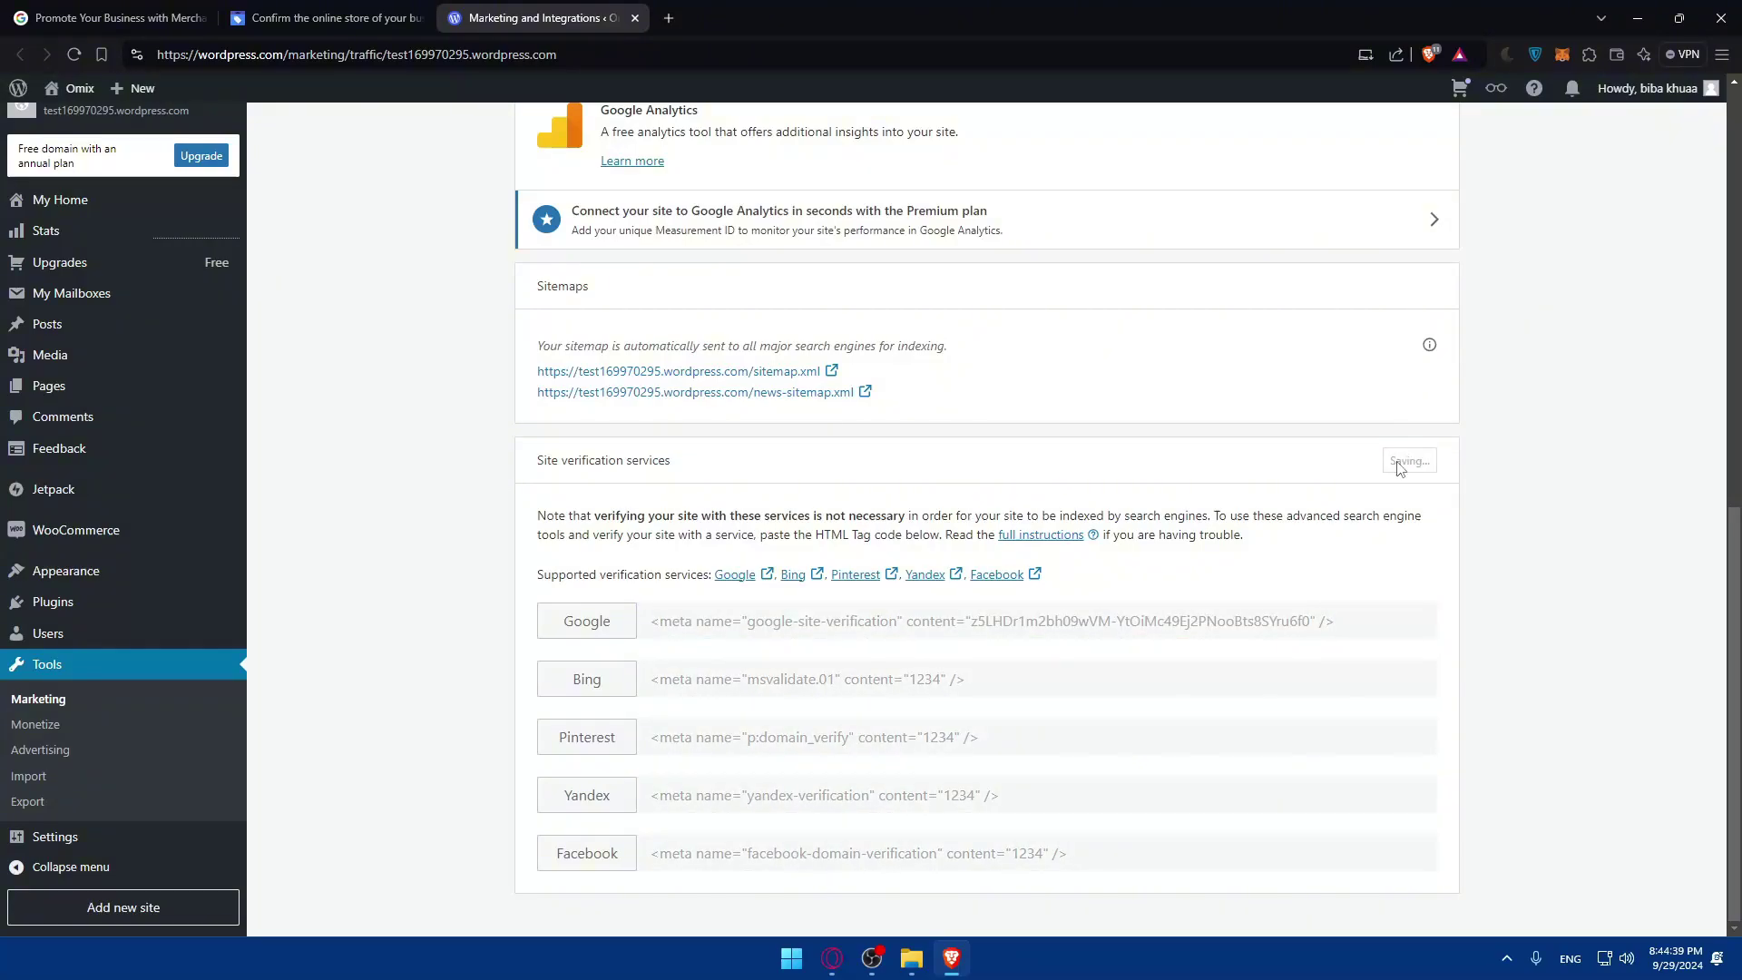
- Submit the online store for verification in Merchant Center and check the verification result against the instructions
{"action": "left_click", "coordinate": [326, 17]}
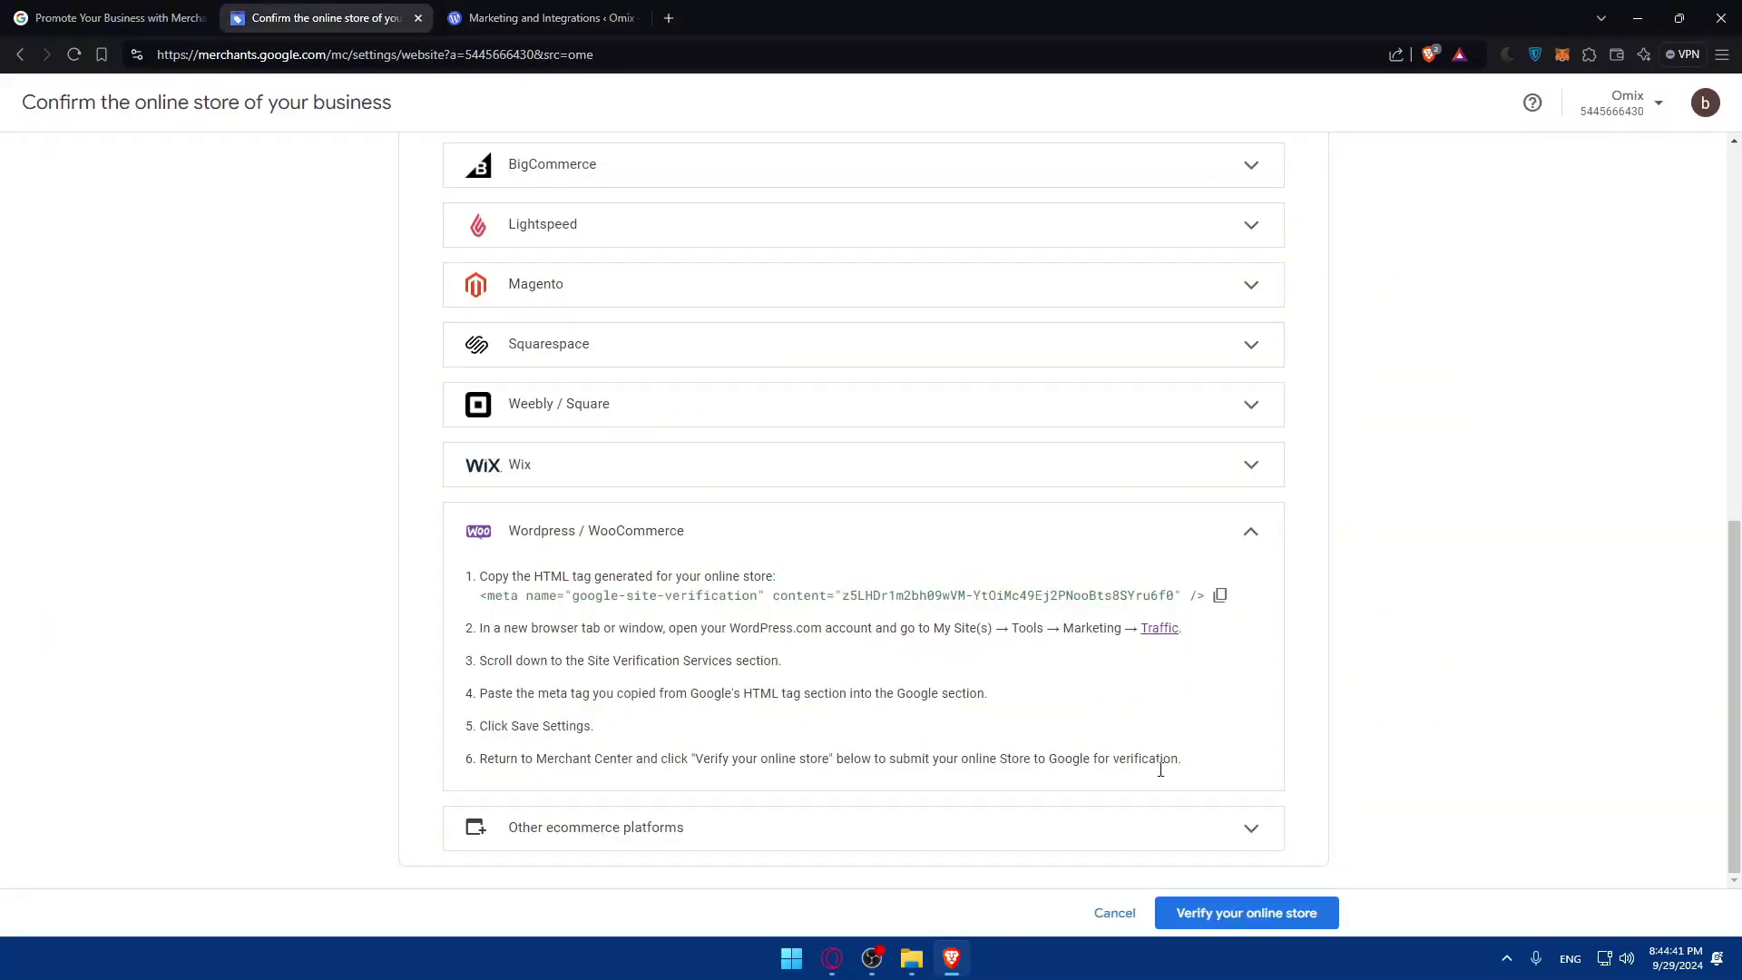
{"action": "left_click", "coordinate": [1248, 913]}
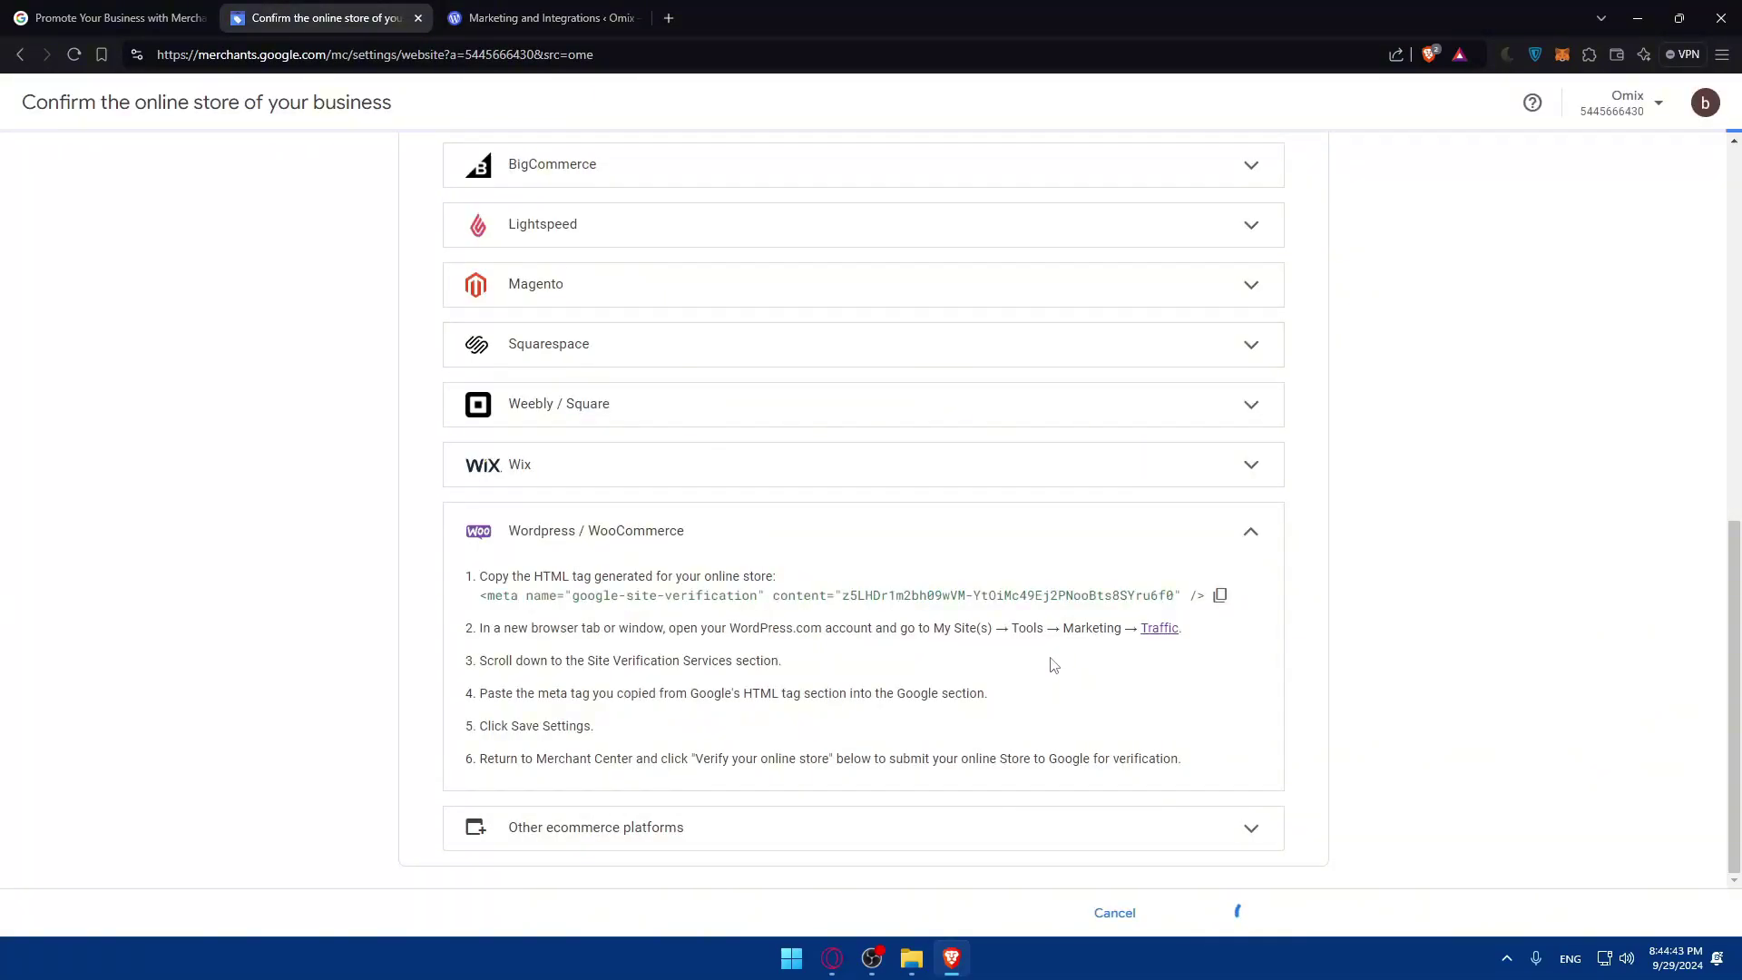
{"action": "scroll", "coordinate": [1081, 727], "scroll_direction": "up", "scroll_amount": 10}
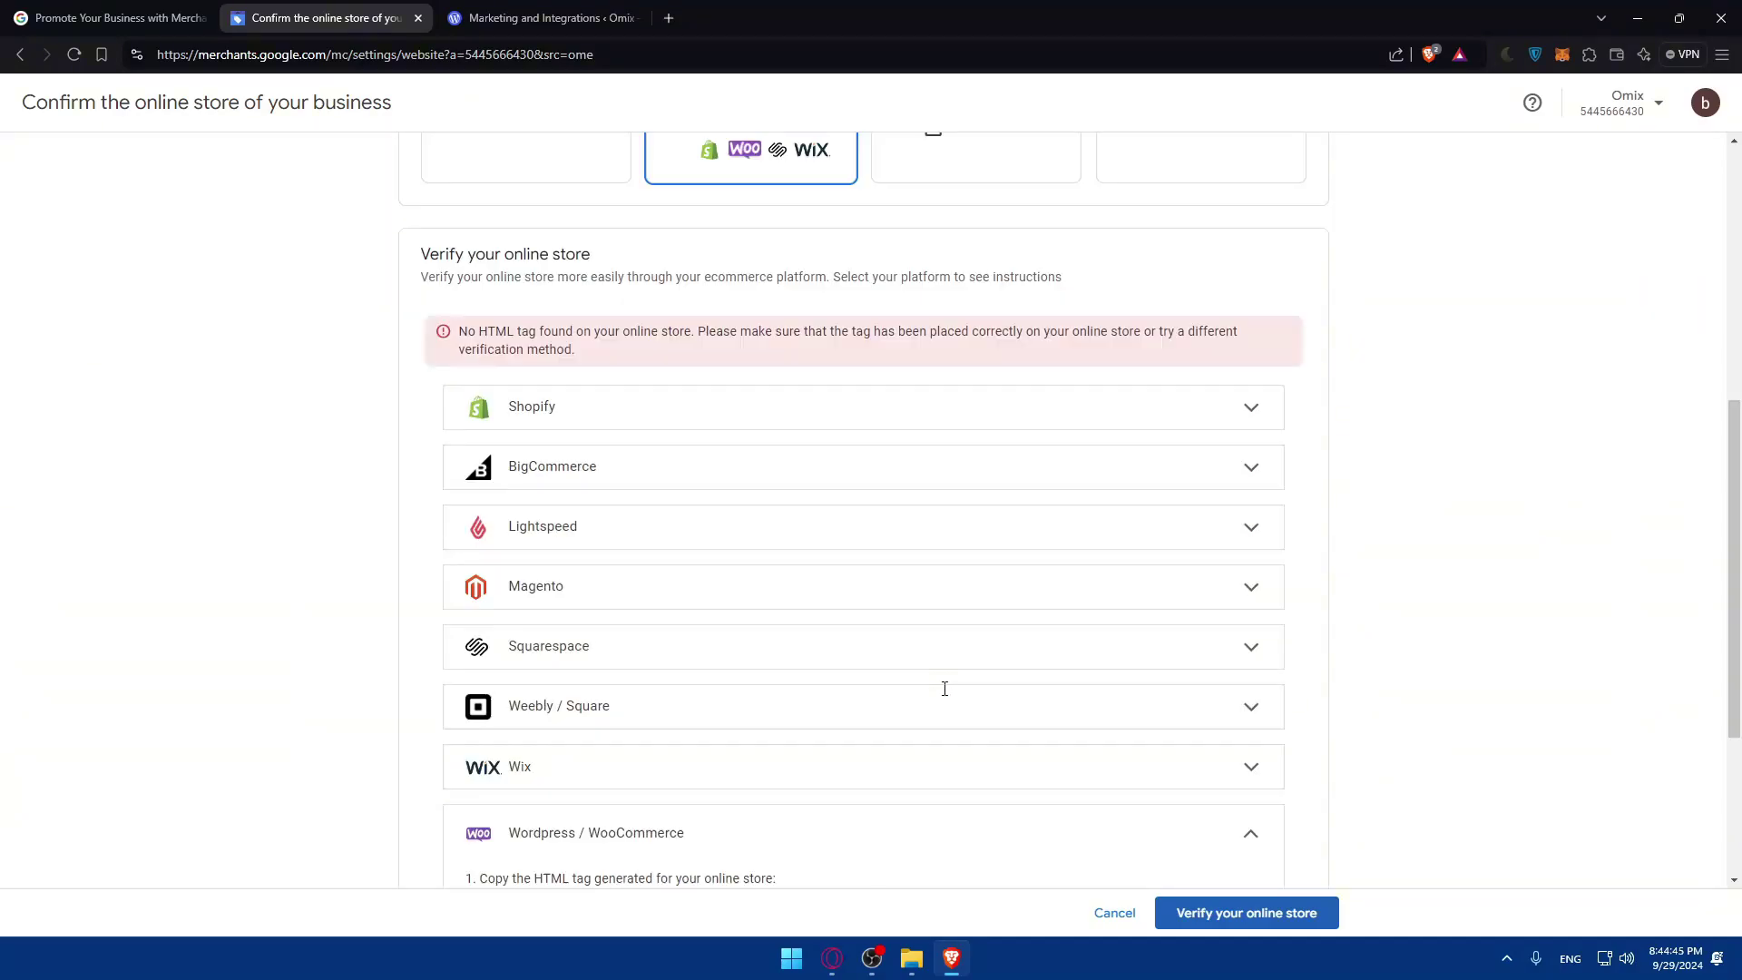
{"action": "scroll", "coordinate": [1217, 469], "scroll_direction": "down", "scroll_amount": 10}
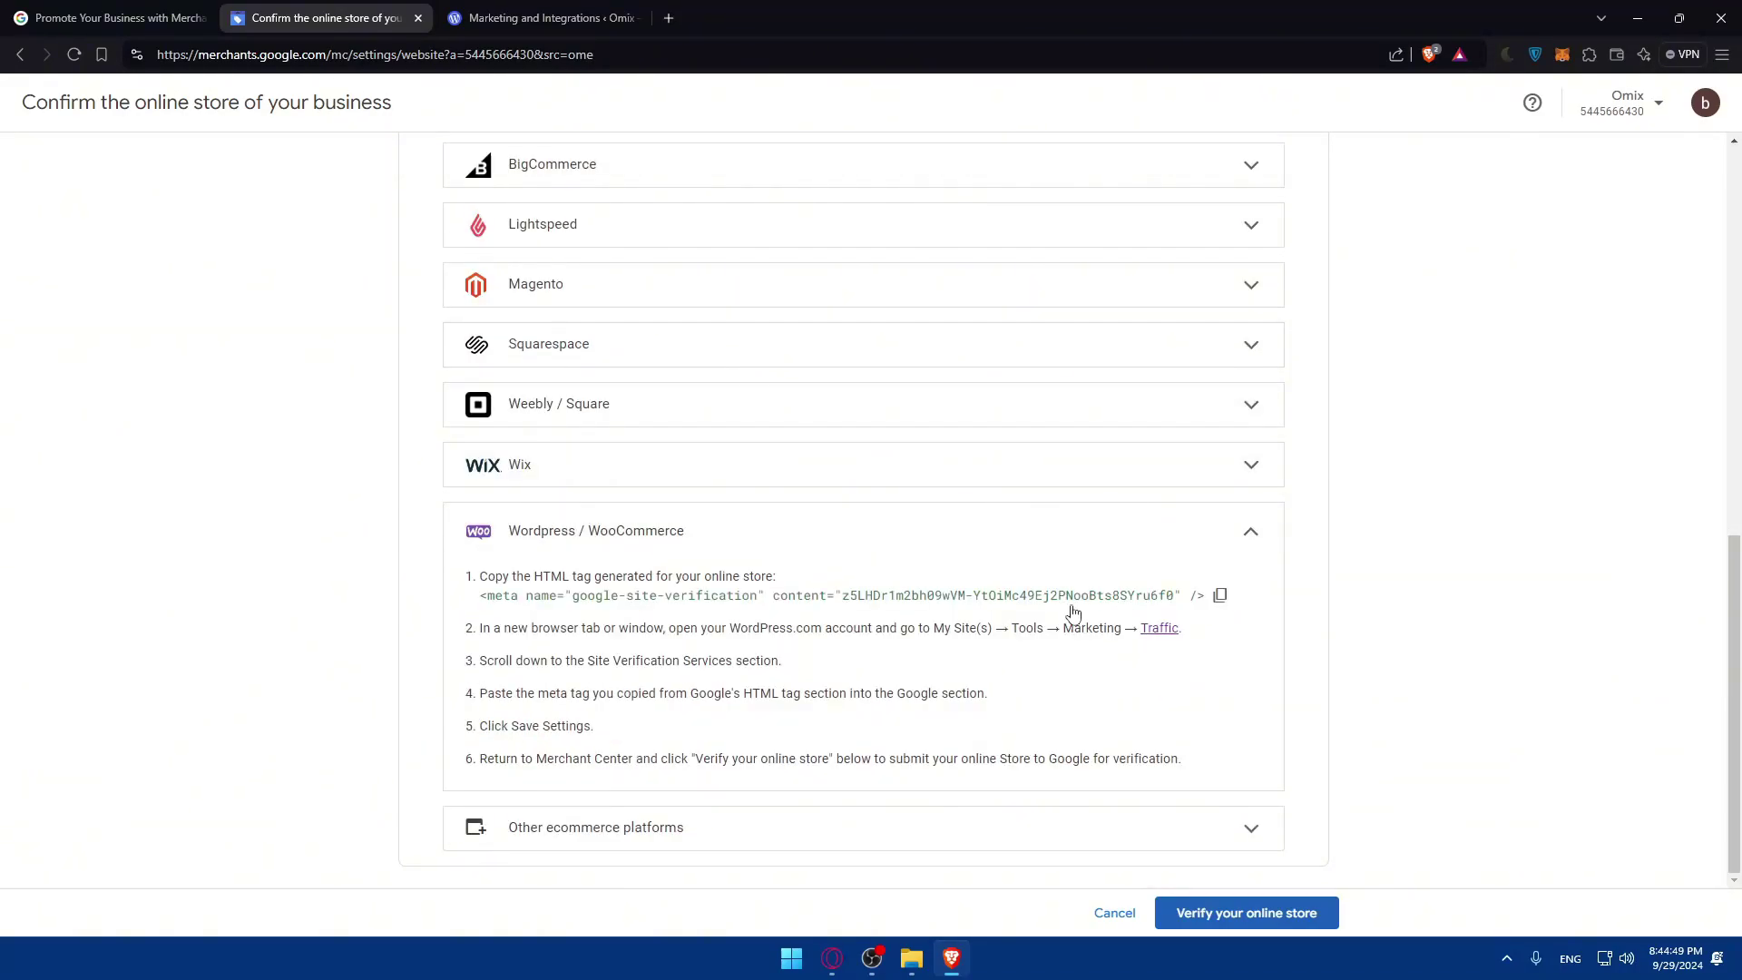
{"action": "scroll", "coordinate": [1074, 614], "scroll_direction": "up", "scroll_amount": 10}
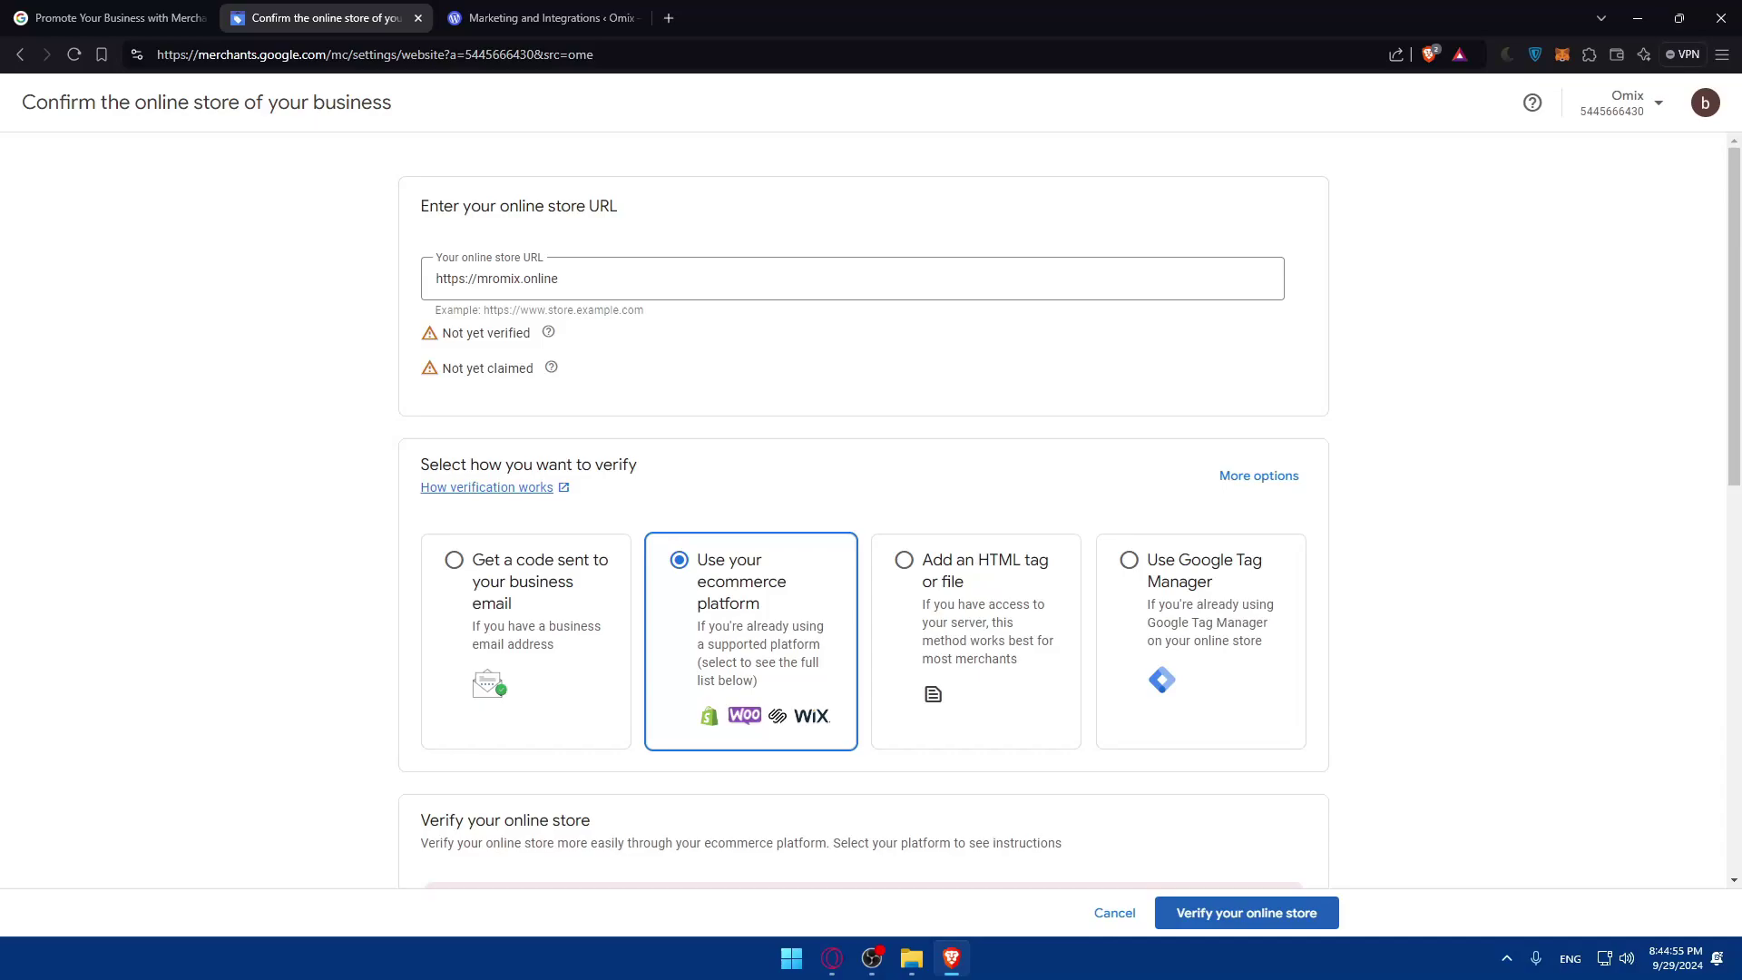
- Return to the Merchant Center overview and review the remaining setup tasks for showing products on Google
{"action": "key", "text": "alt+Left"}
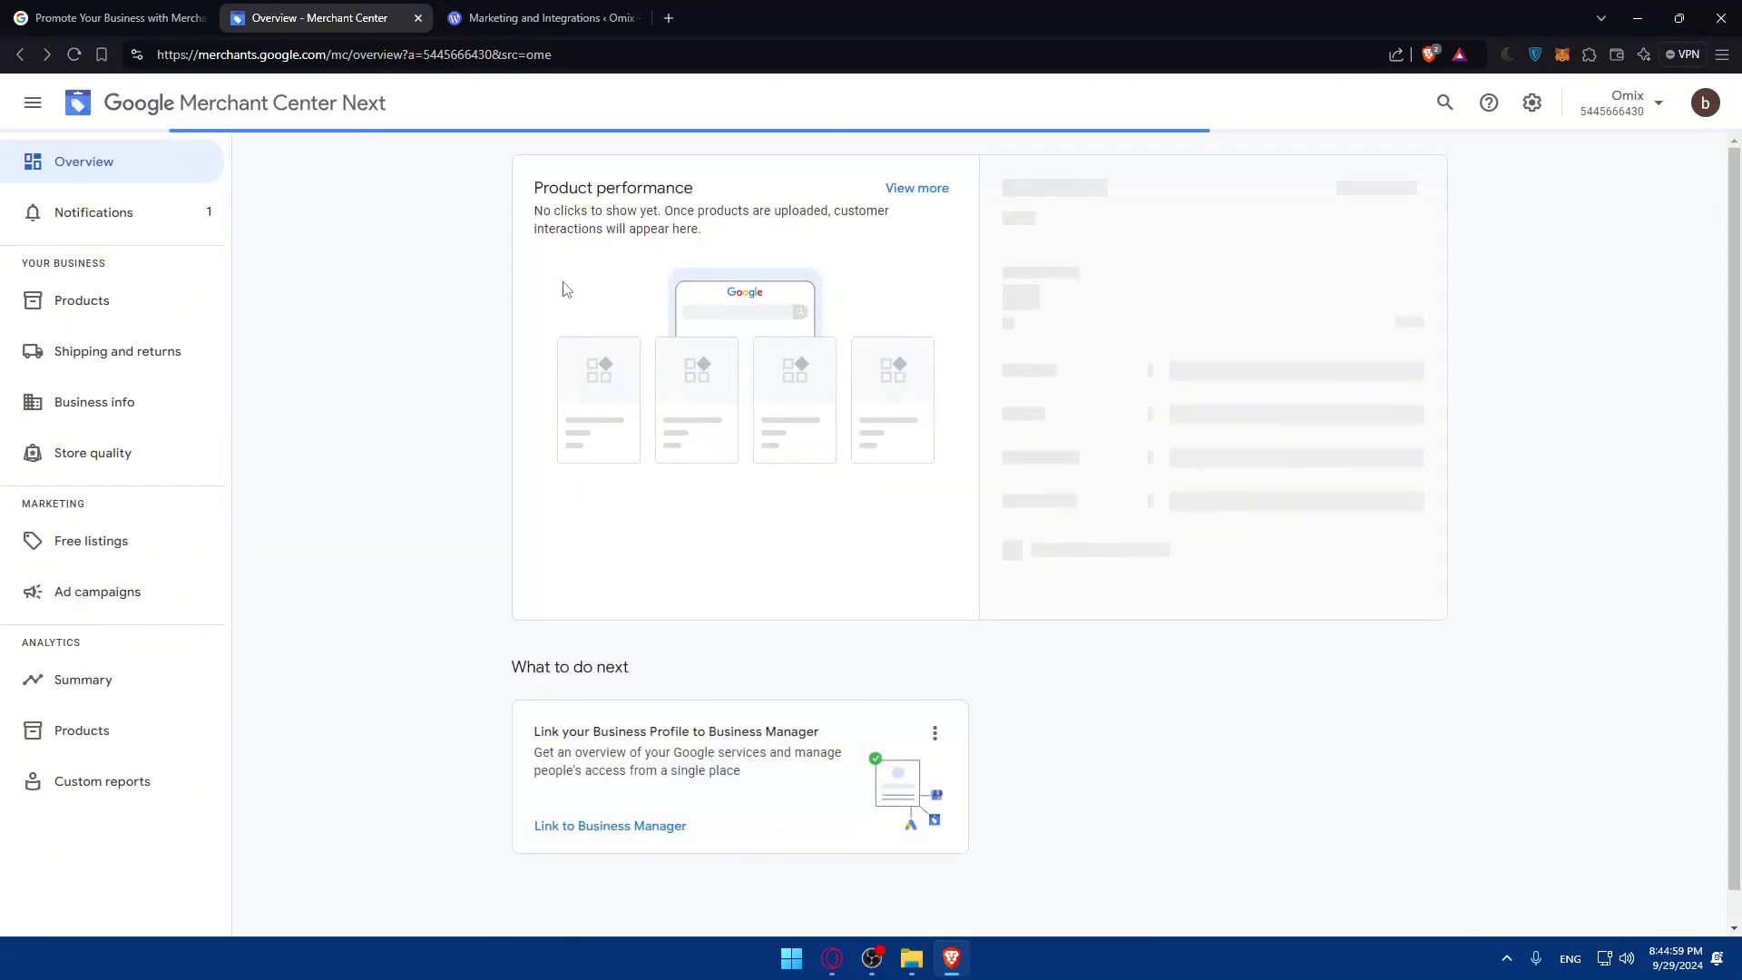
{"action": "left_click_drag", "start_coordinate": [770, 363], "coordinate": [569, 377]}
{"action": "left_click_drag", "start_coordinate": [878, 466], "coordinate": [576, 467]}
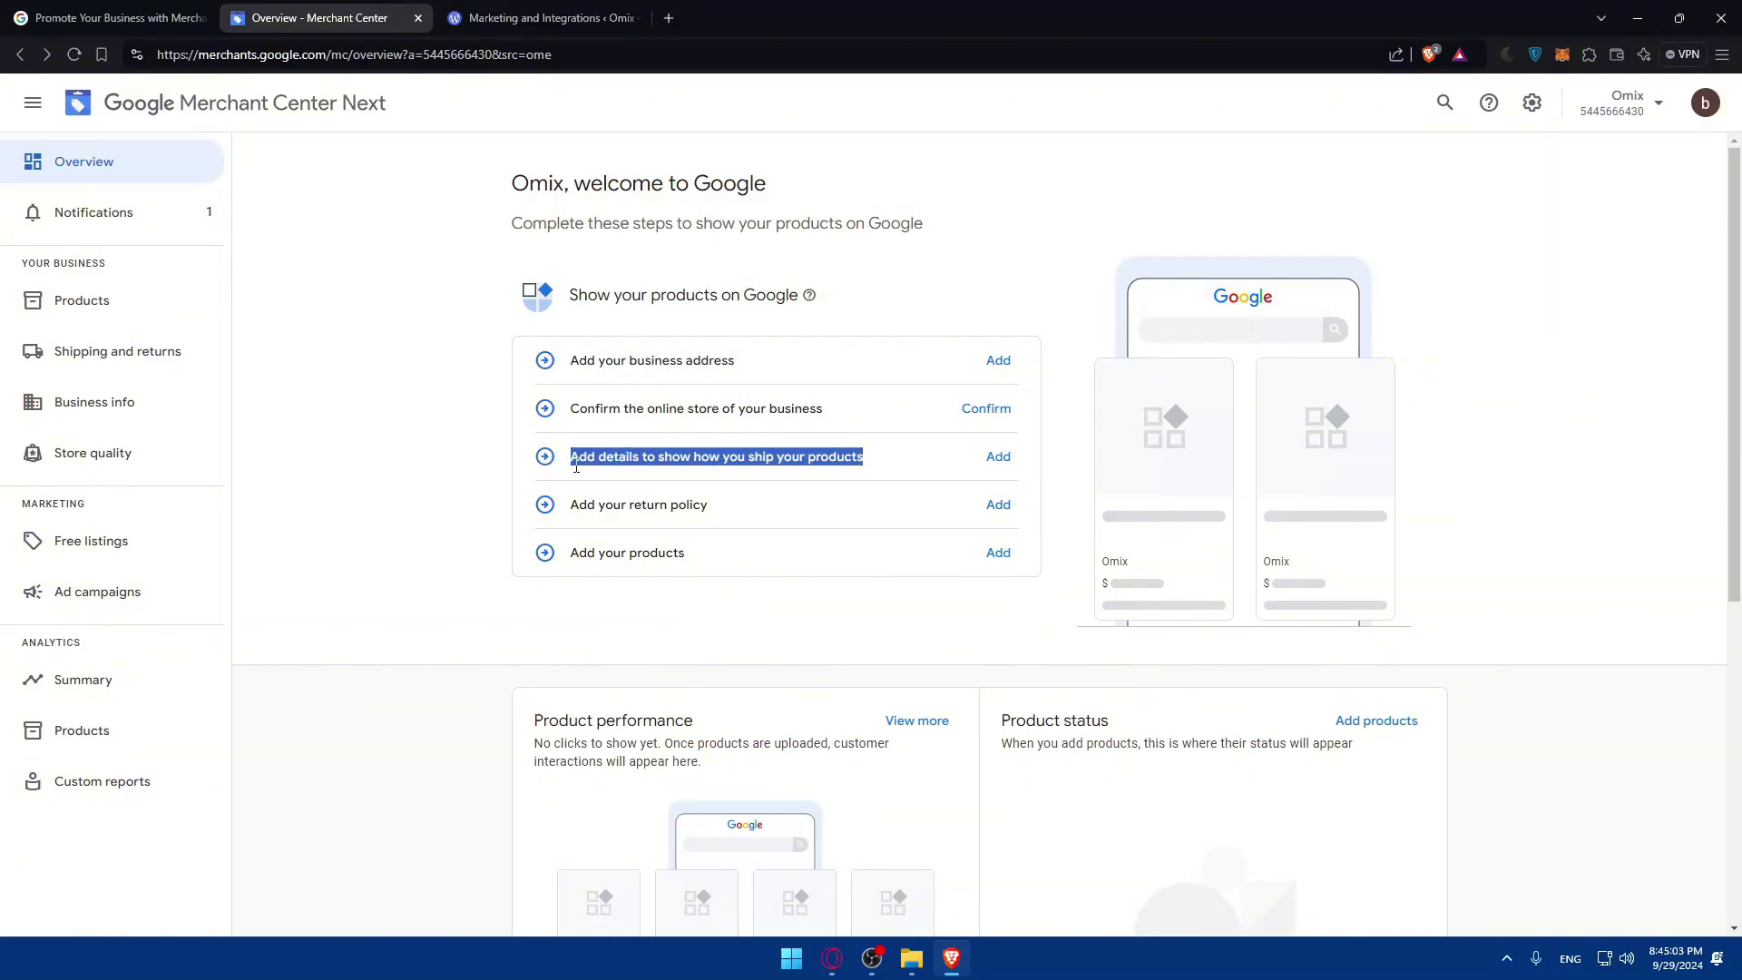
{"action": "left_click_drag", "start_coordinate": [708, 506], "coordinate": [559, 510]}
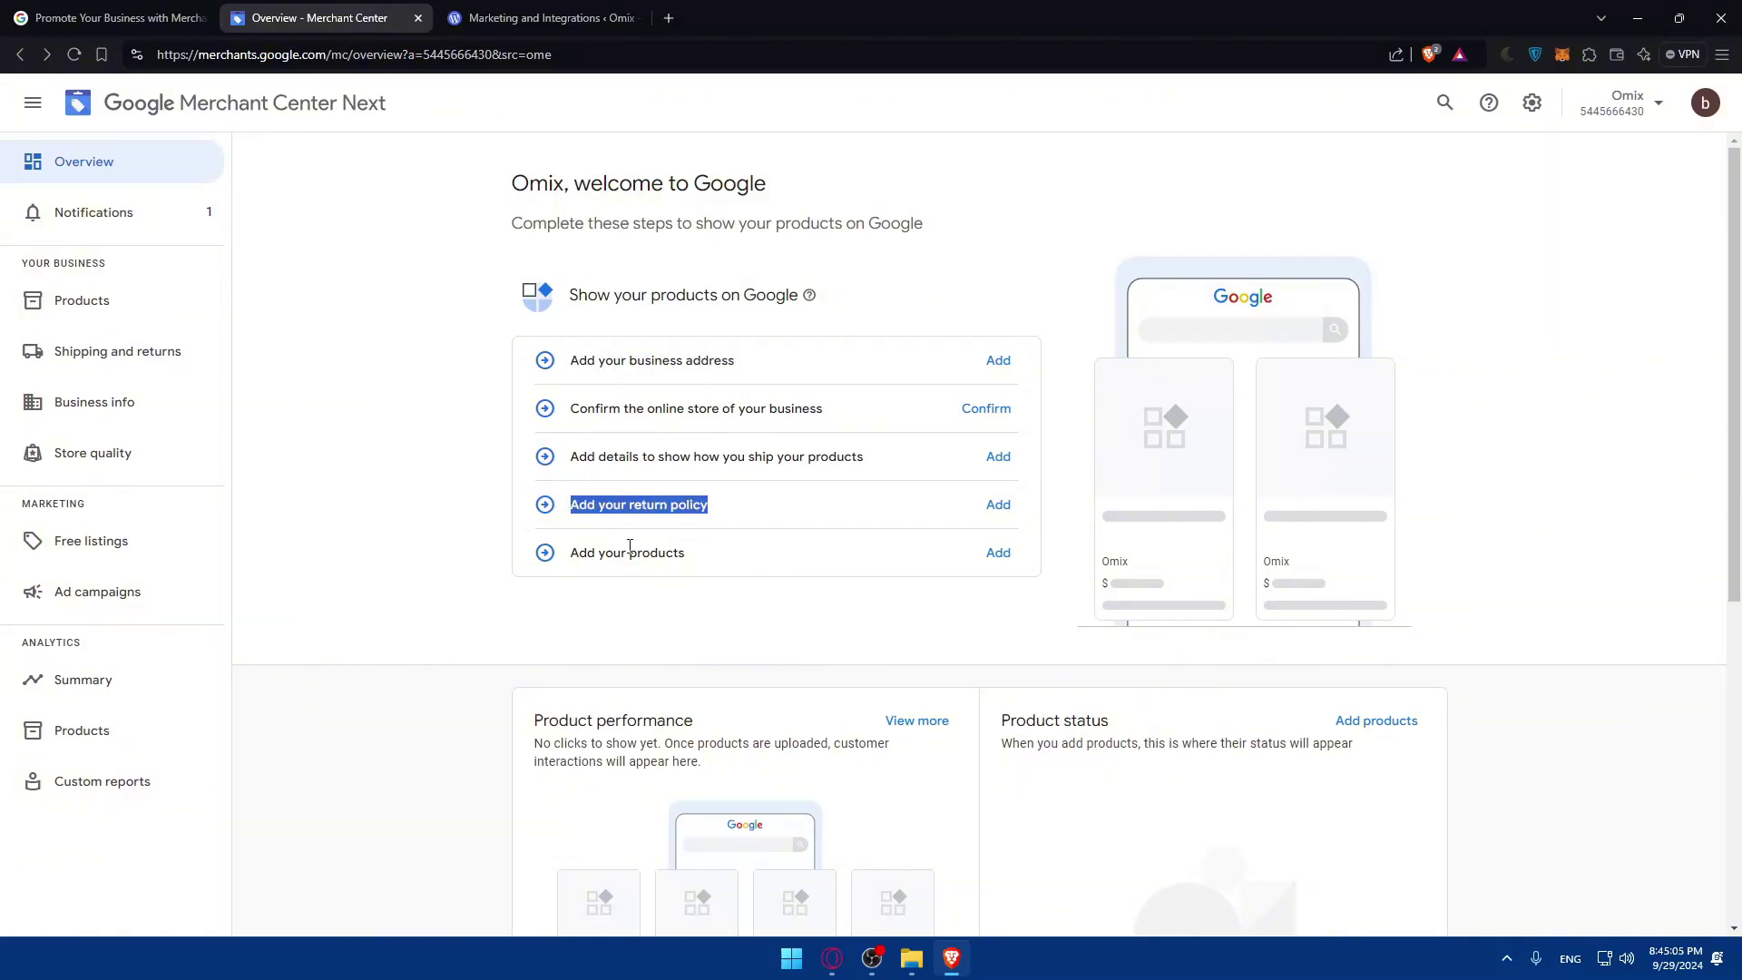
{"action": "left_click_drag", "start_coordinate": [687, 555], "coordinate": [568, 557]}
{"action": "left_click", "coordinate": [669, 613]}
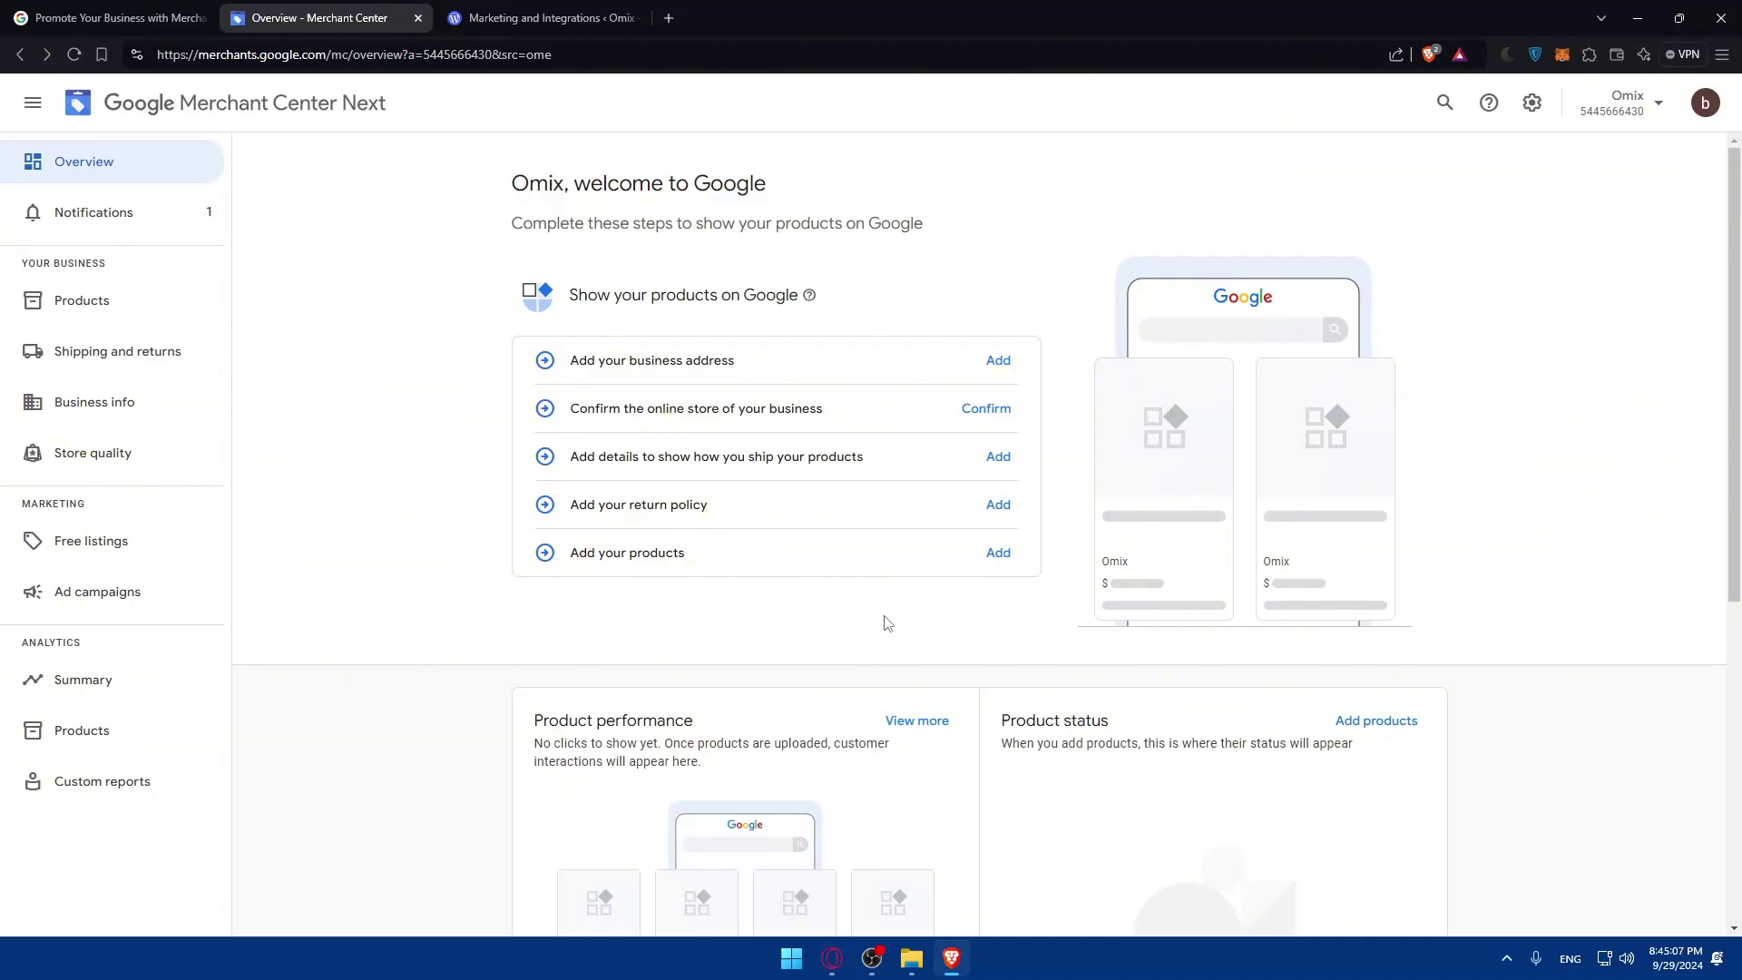
- Dismiss the welcome message in the Merchant Center notifications and return to the overview
{"action": "left_click", "coordinate": [214, 229]}
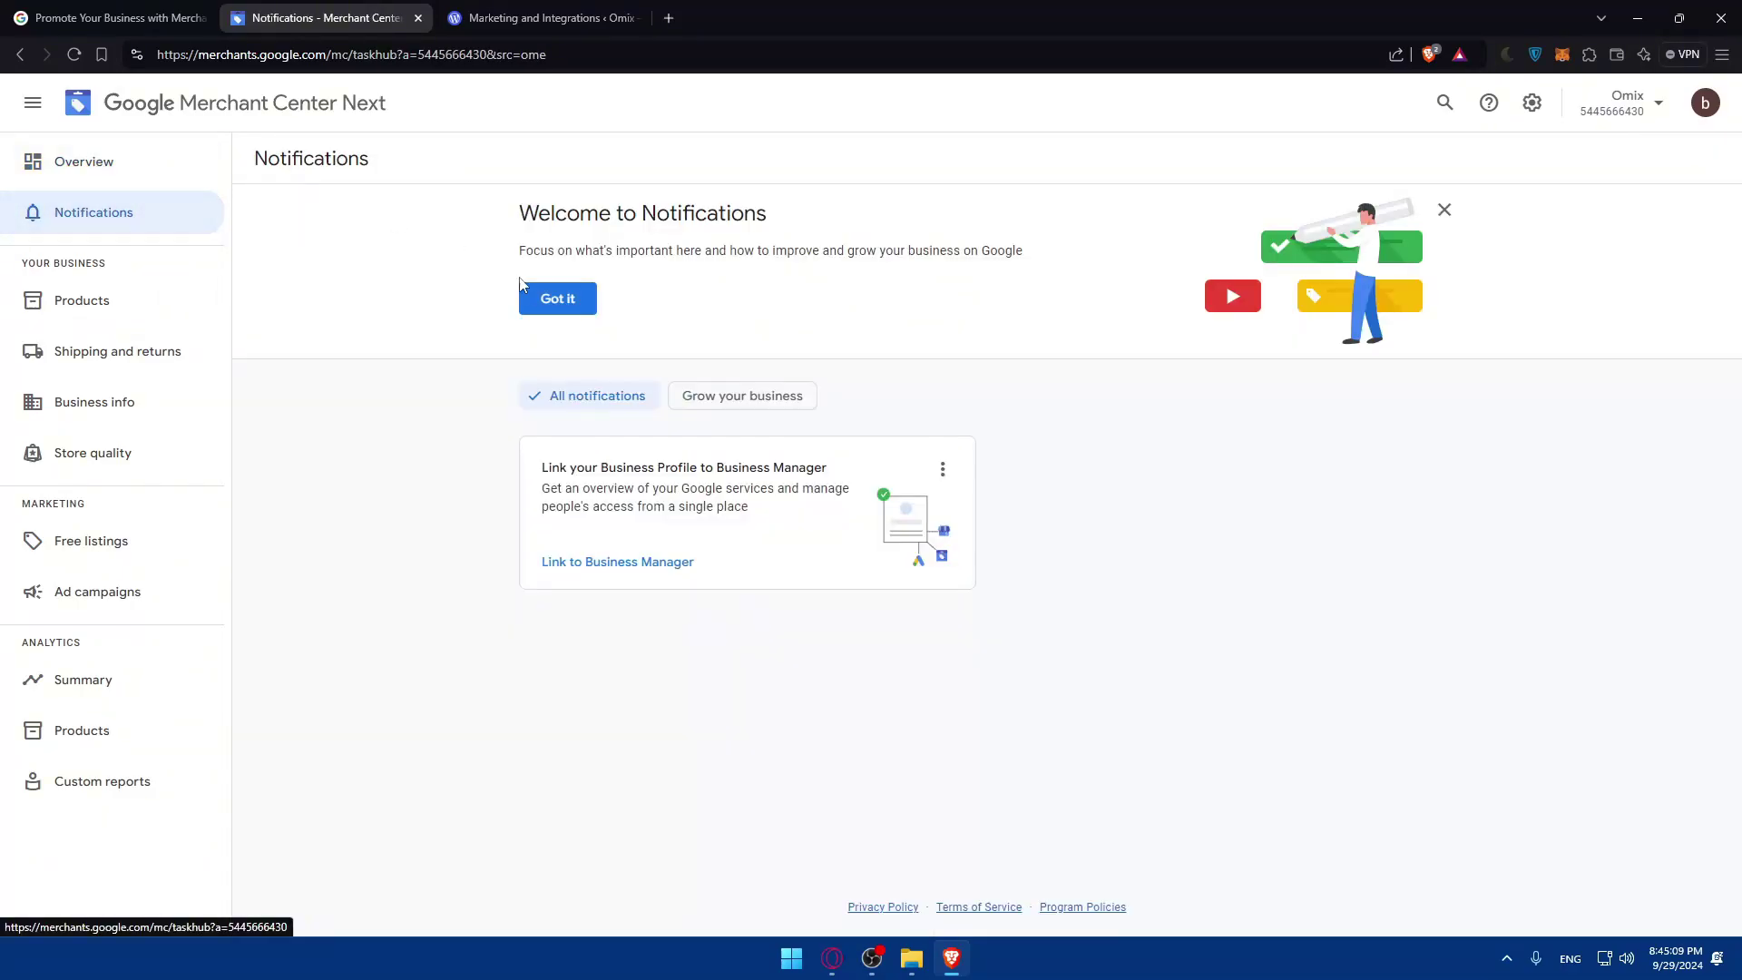
{"action": "left_click", "coordinate": [539, 307]}
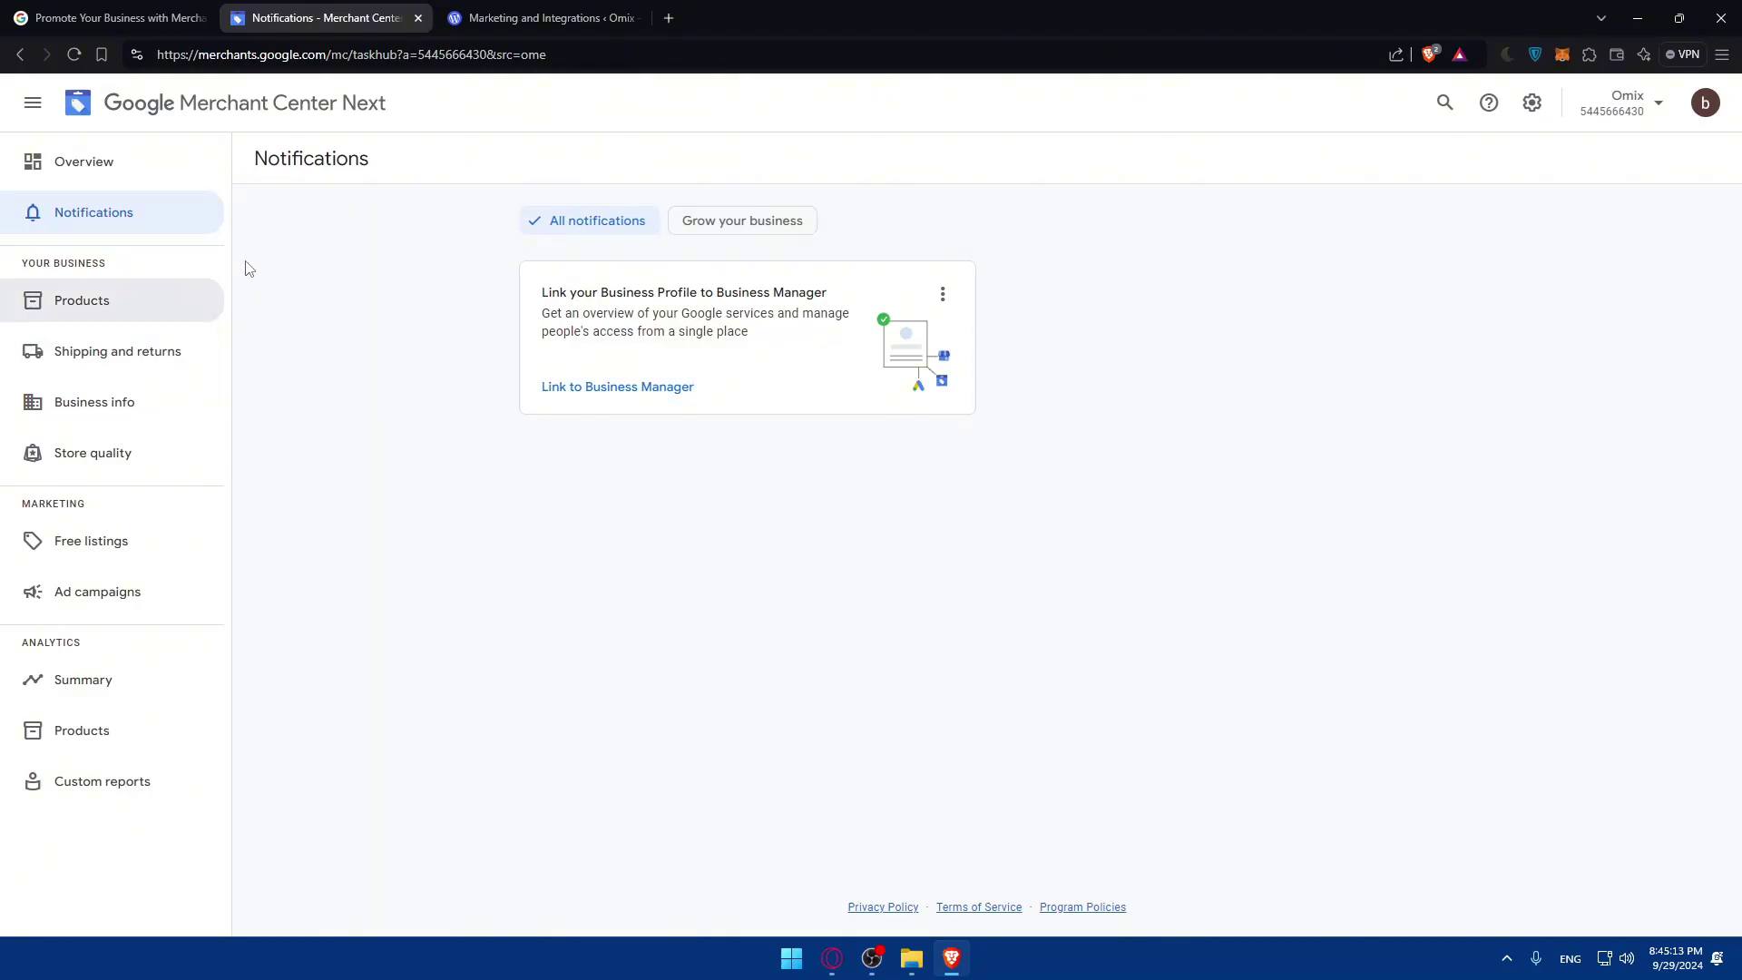
{"action": "left_click", "coordinate": [127, 181]}
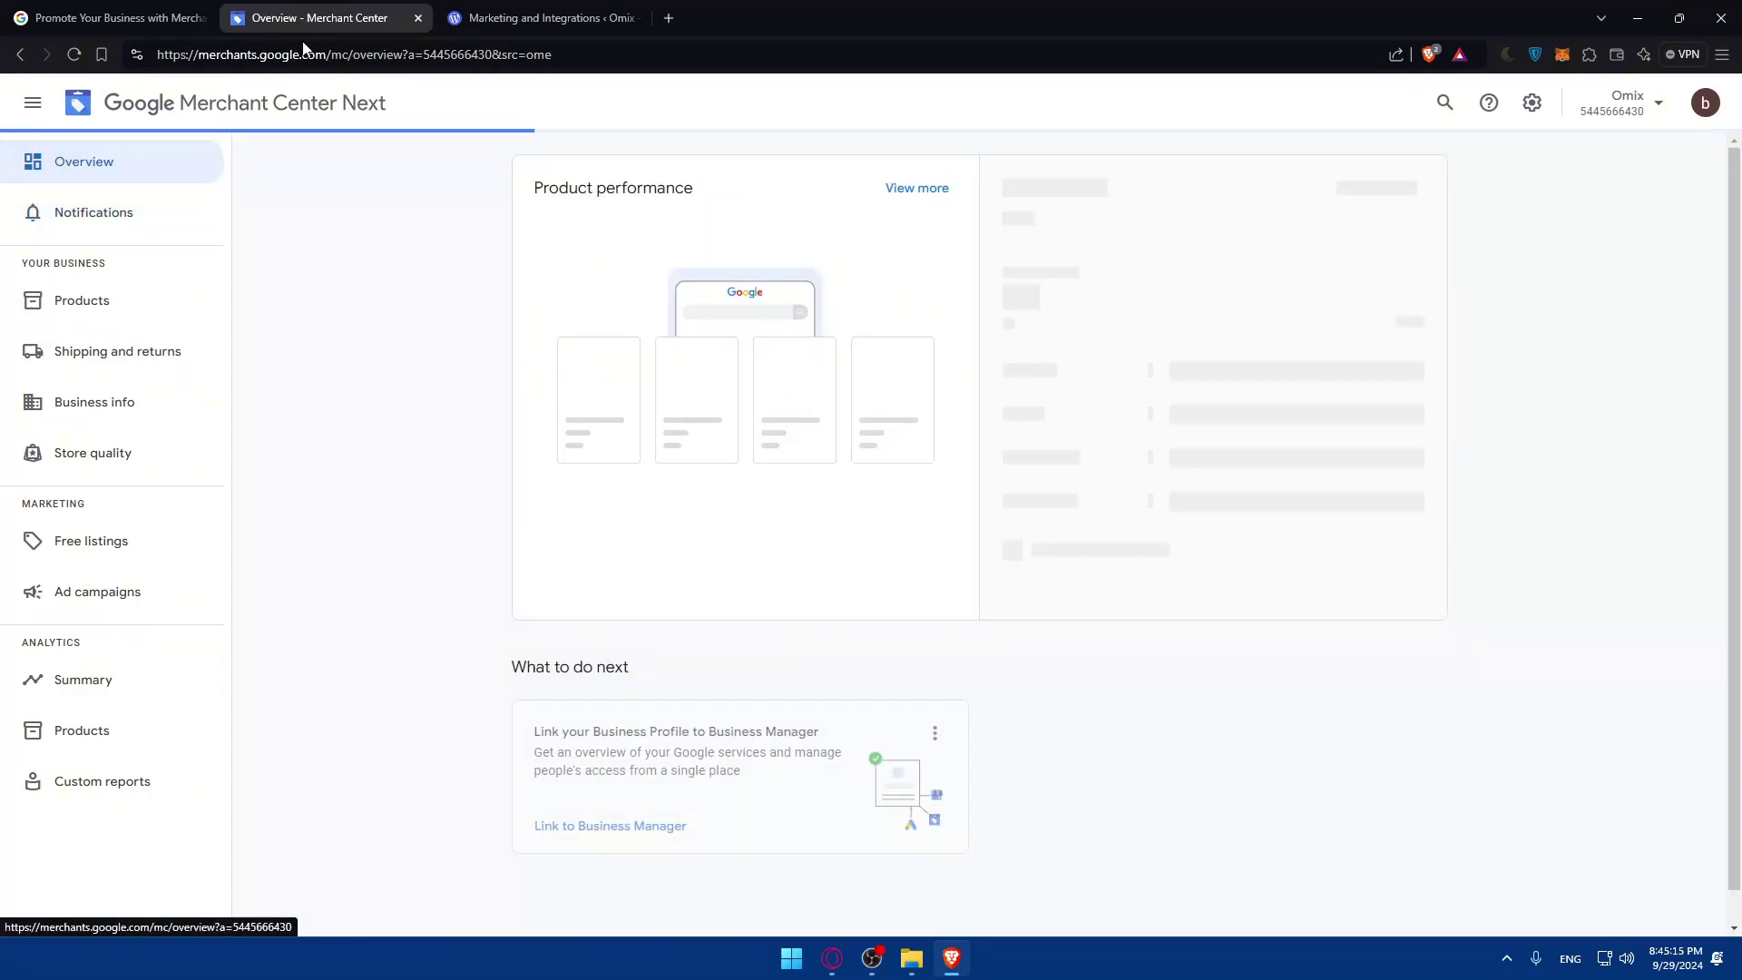
- Close the open Google, Merchant Center and WordPress tabs and minimize the browser window
{"action": "left_click", "coordinate": [202, 17]}
{"action": "left_click", "coordinate": [452, 18]}
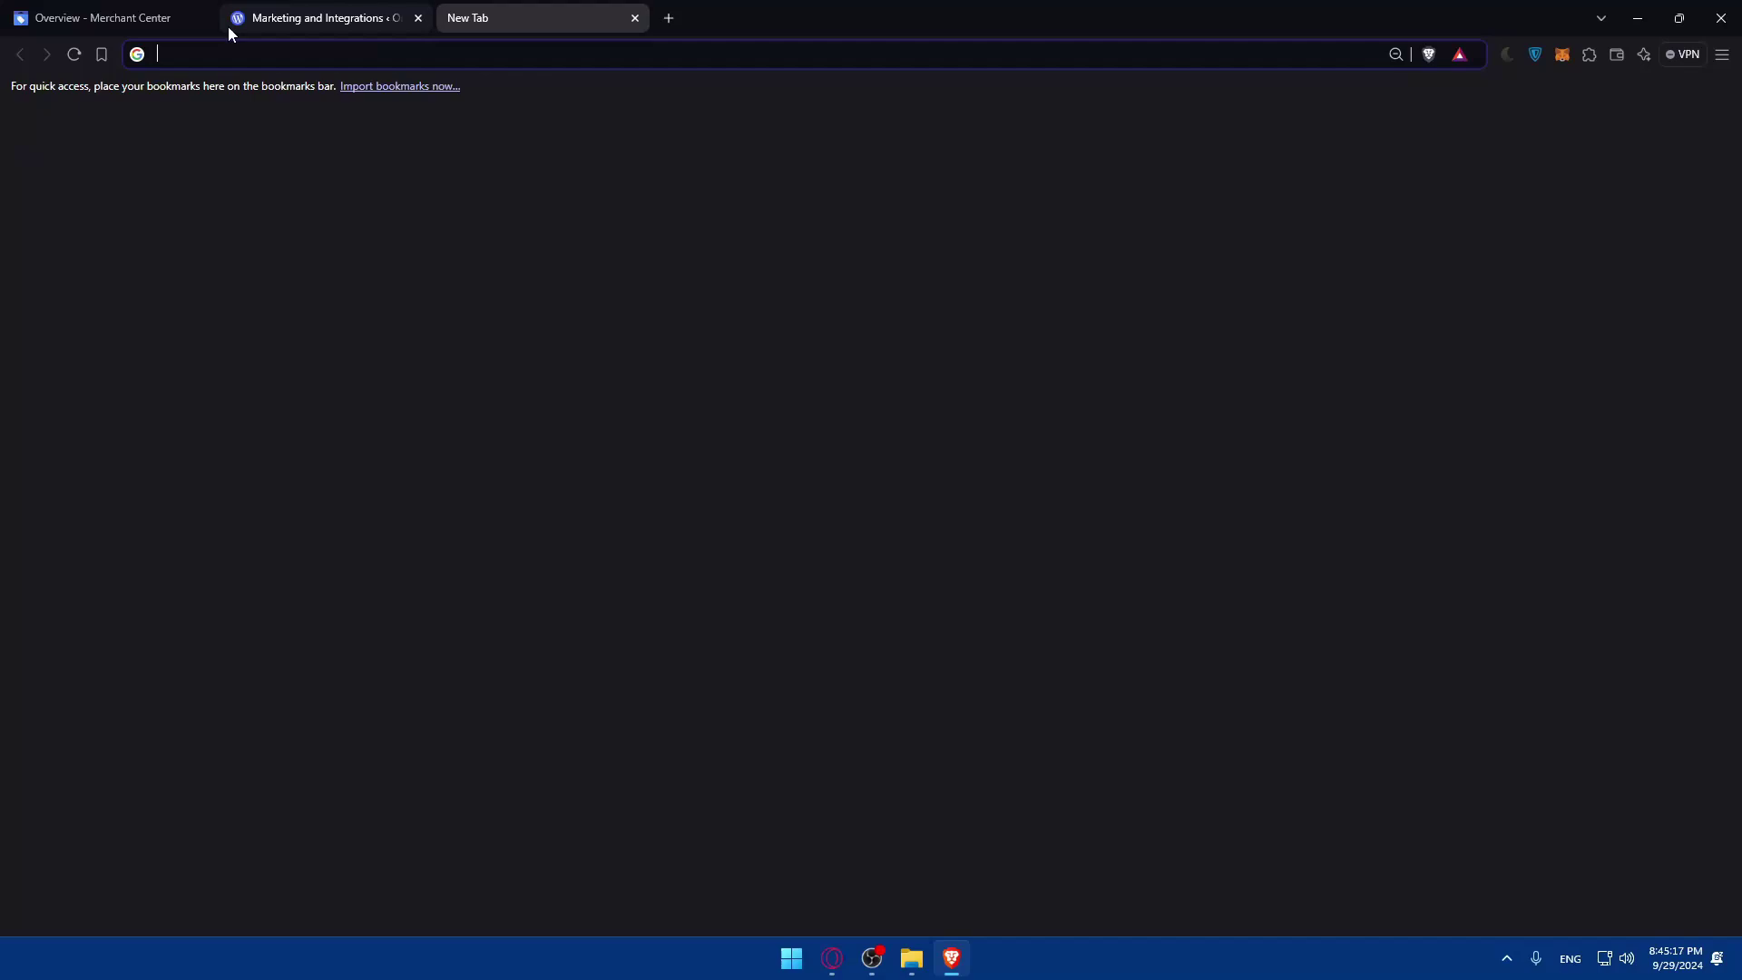
{"action": "left_click", "coordinate": [202, 17]}
{"action": "left_click", "coordinate": [191, 17]}
{"action": "left_click", "coordinate": [202, 18]}
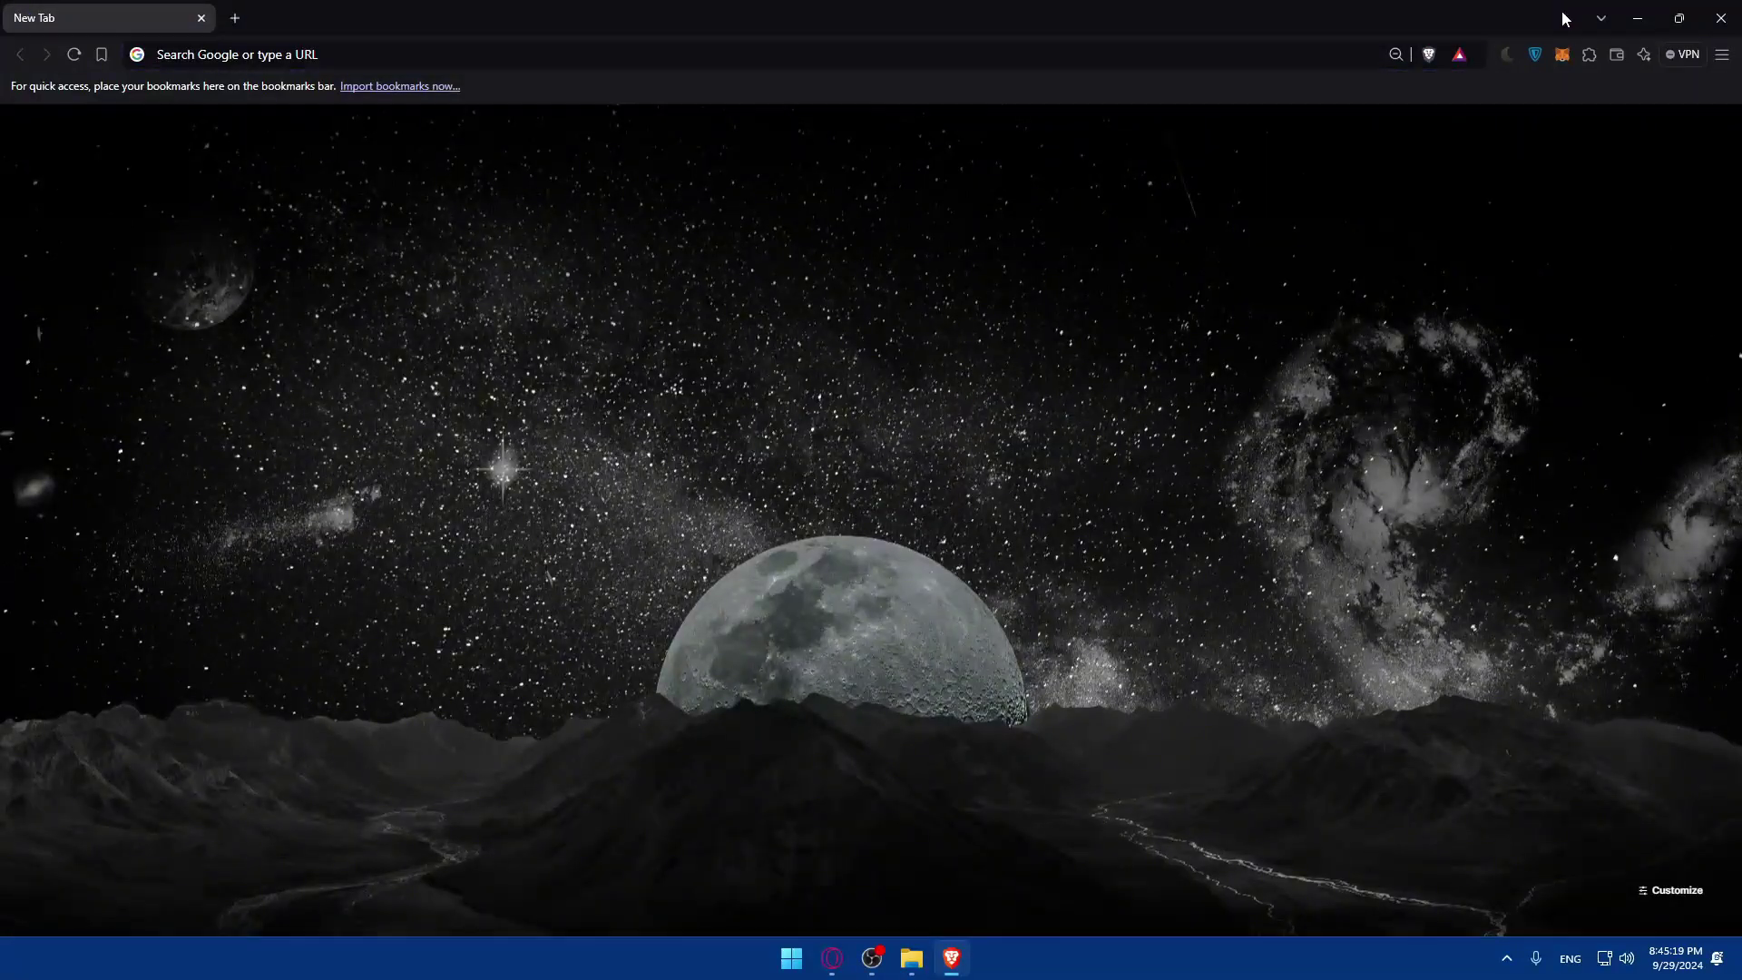
{"action": "left_click", "coordinate": [1638, 18]}
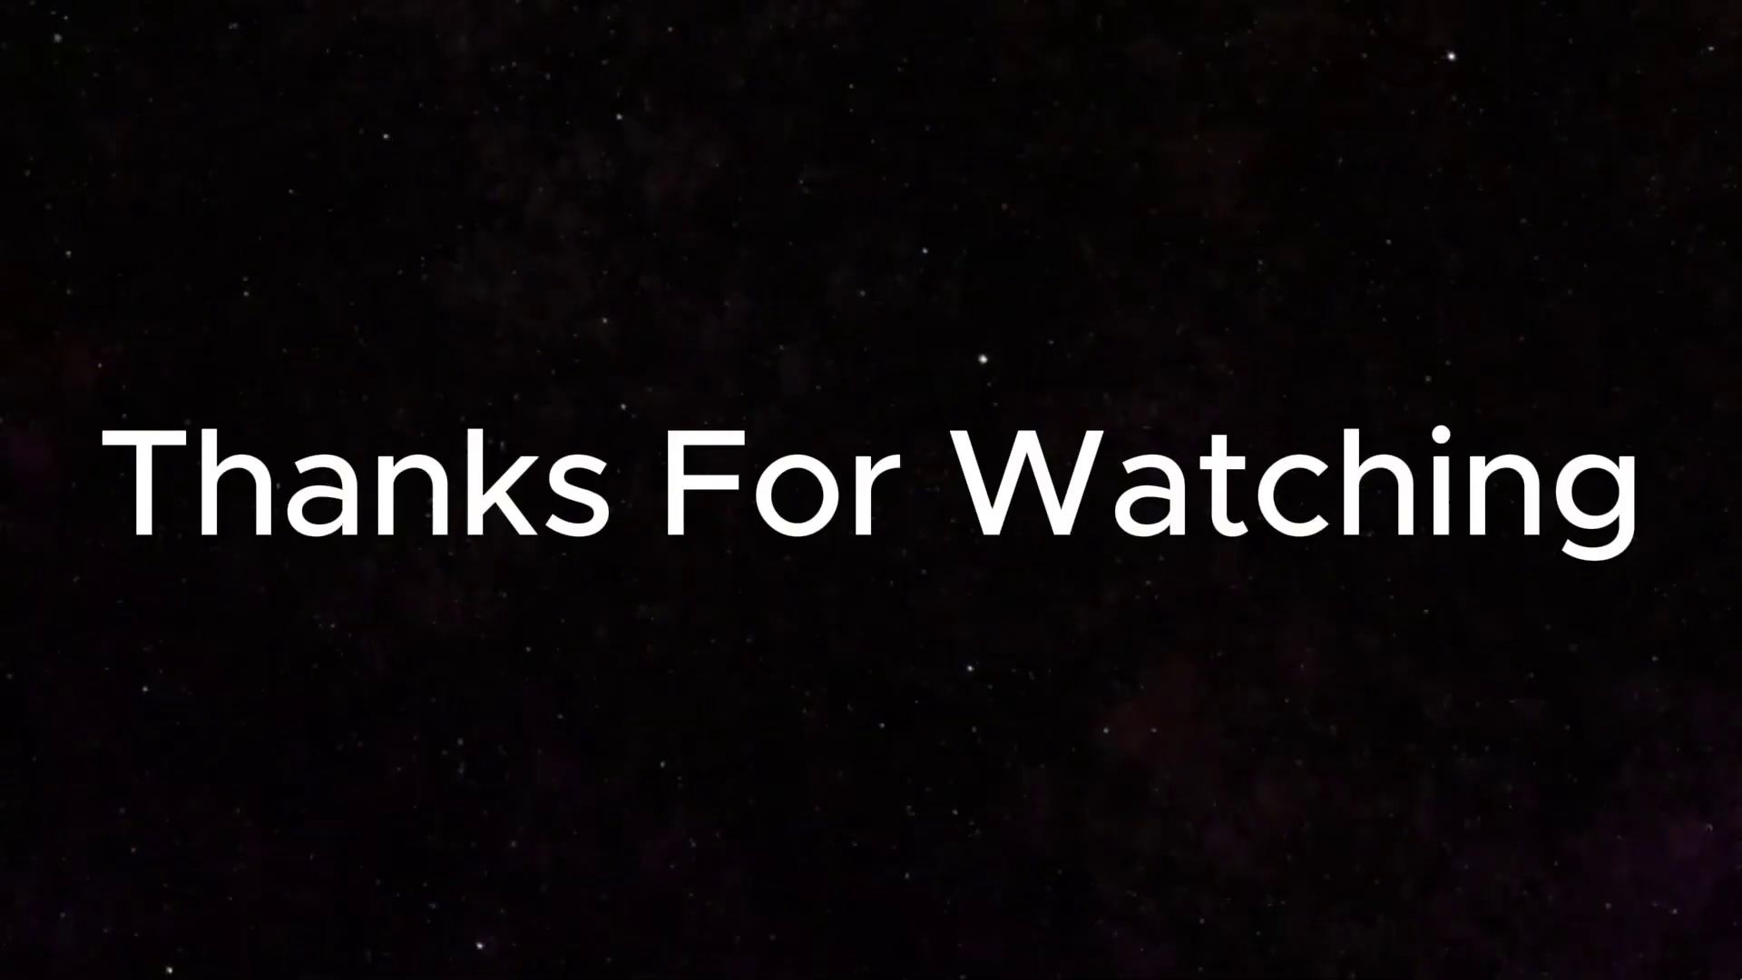